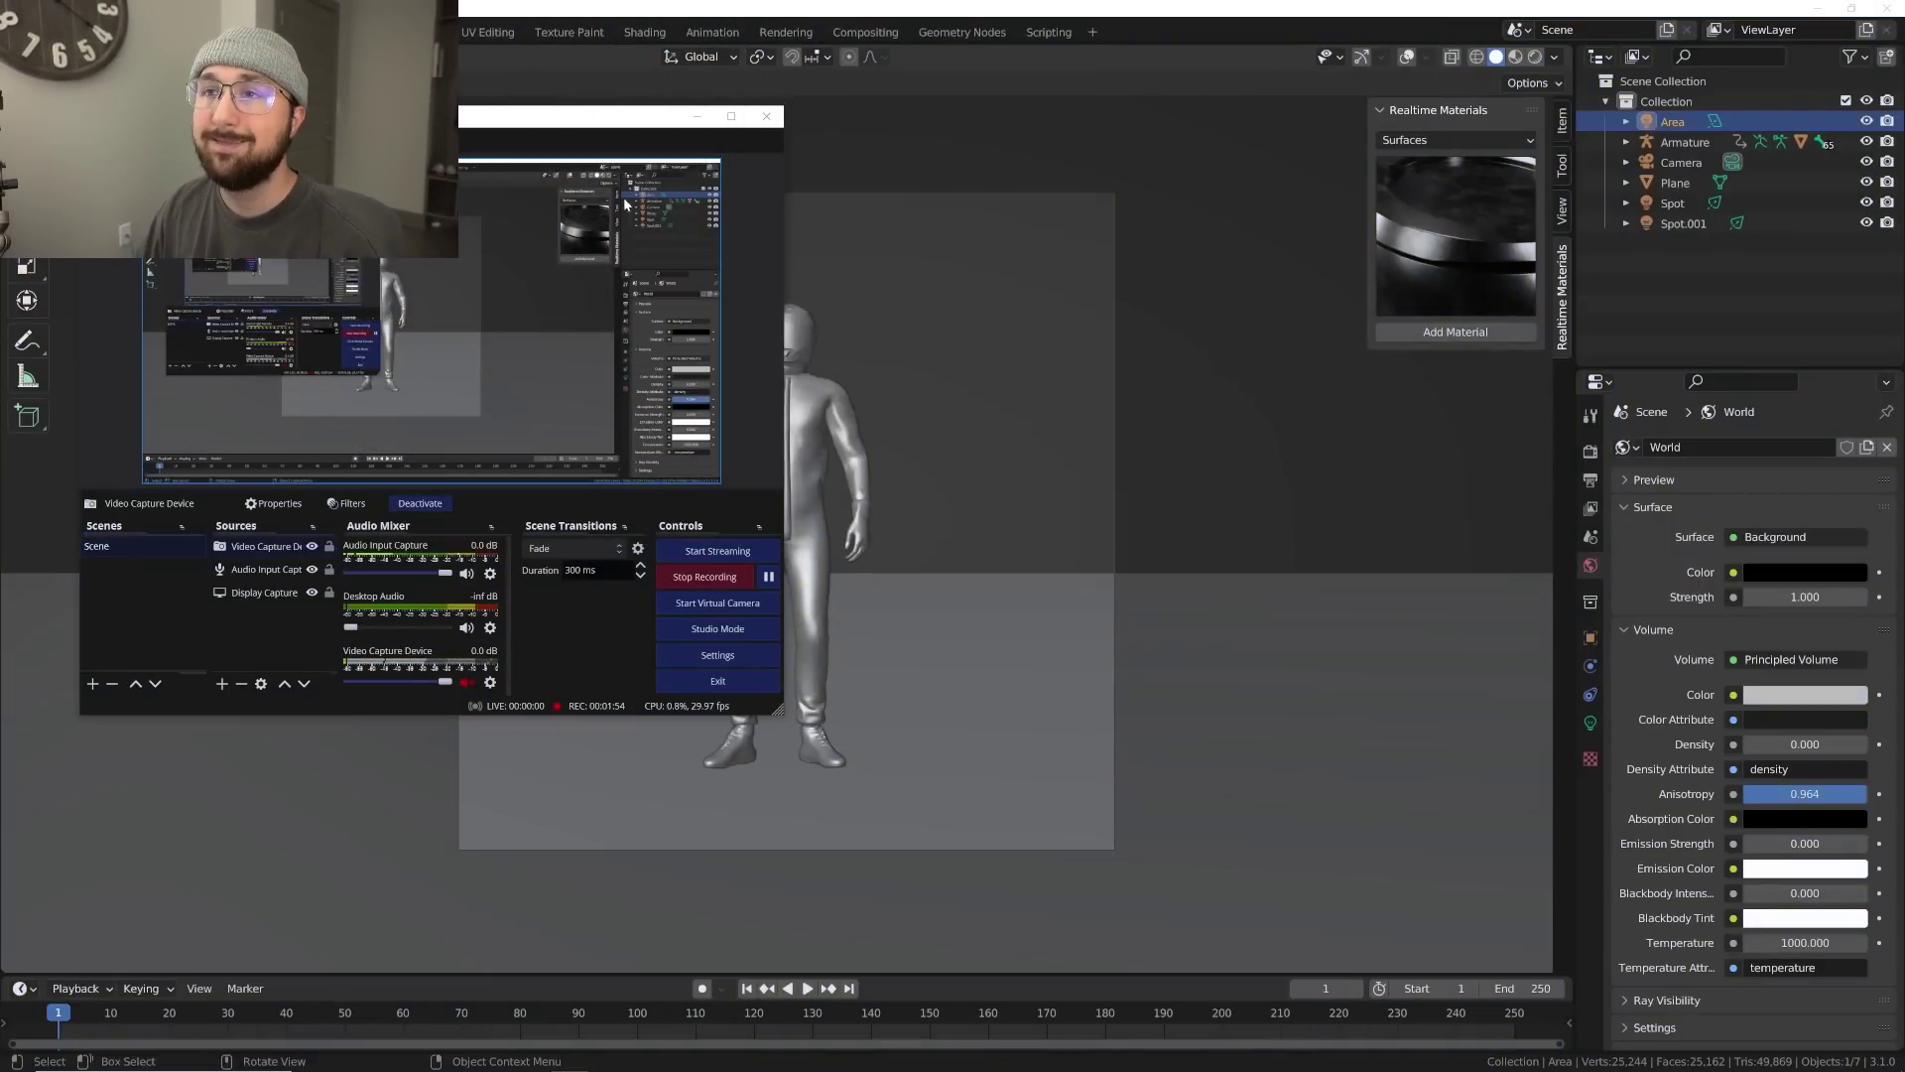
Review the earlier render of the red-suited figure
click(698, 119)
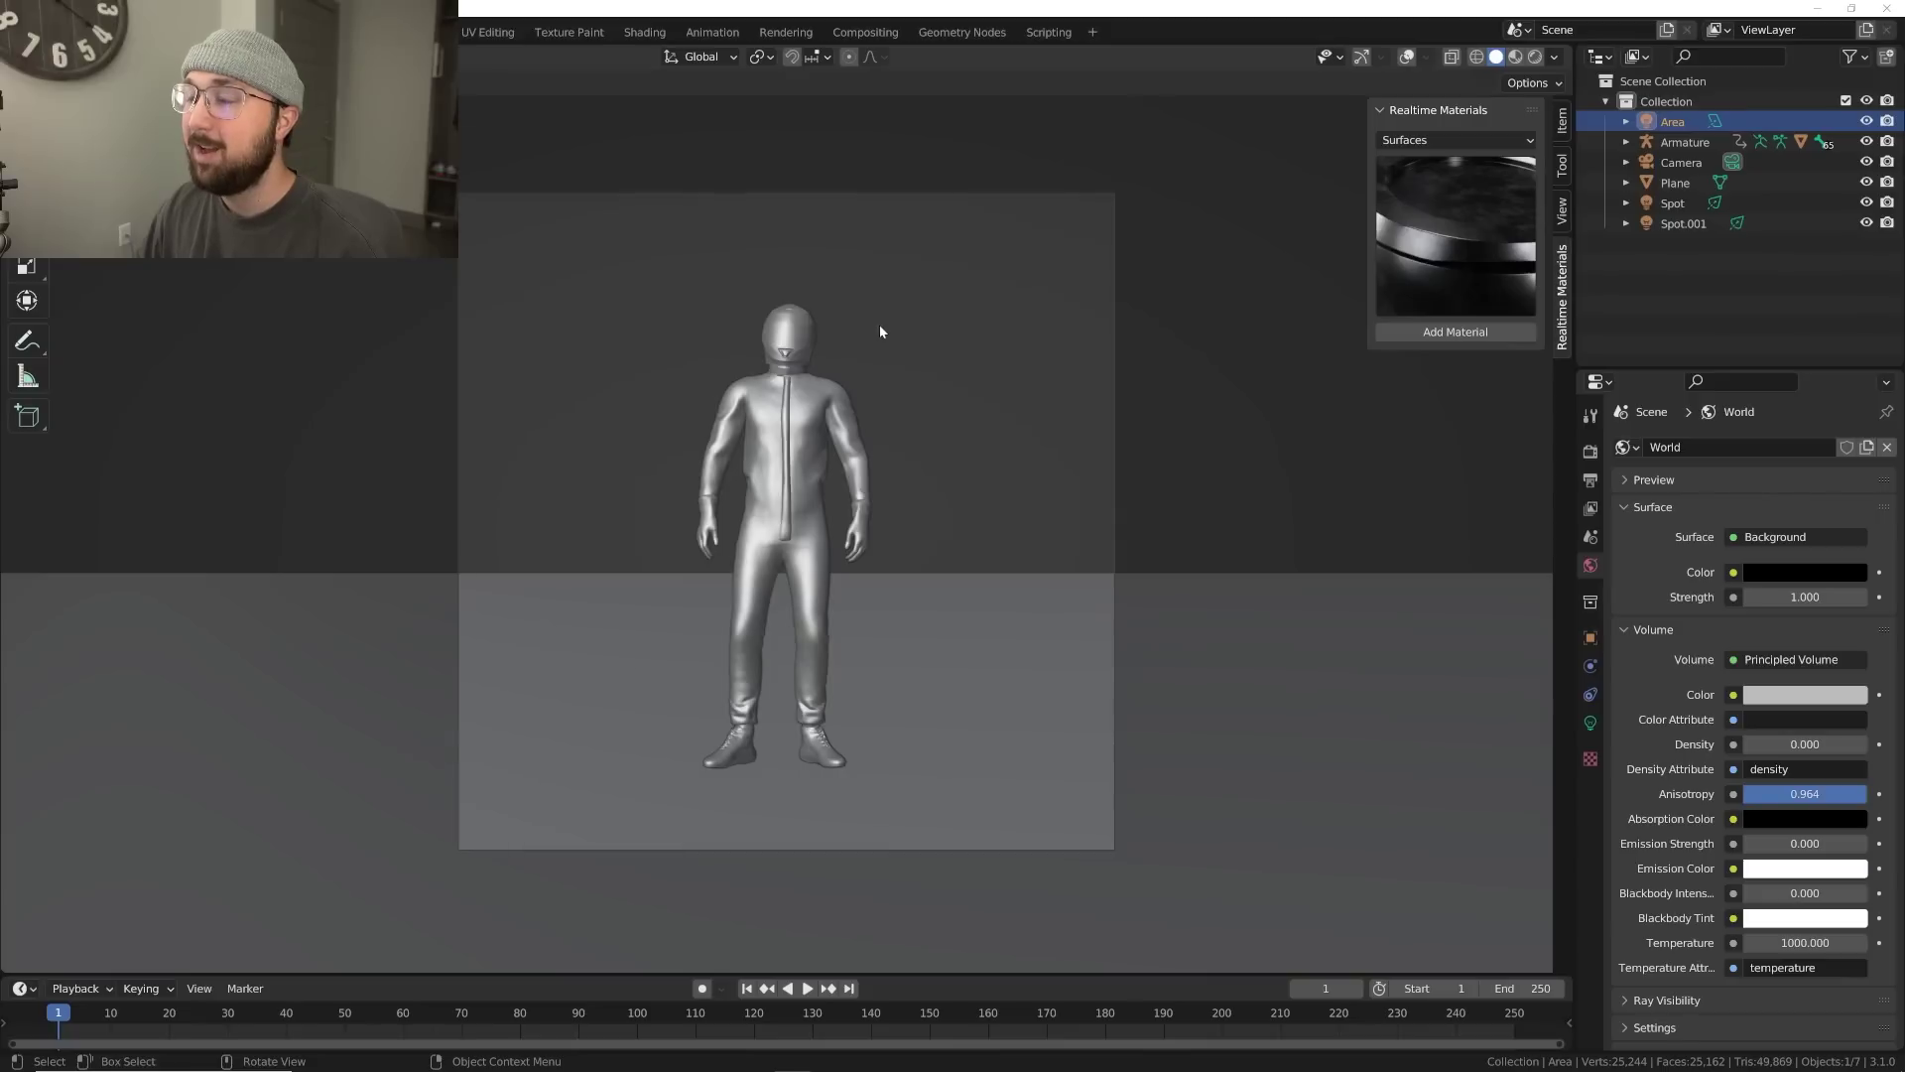
scroll(881, 328, up, 2)
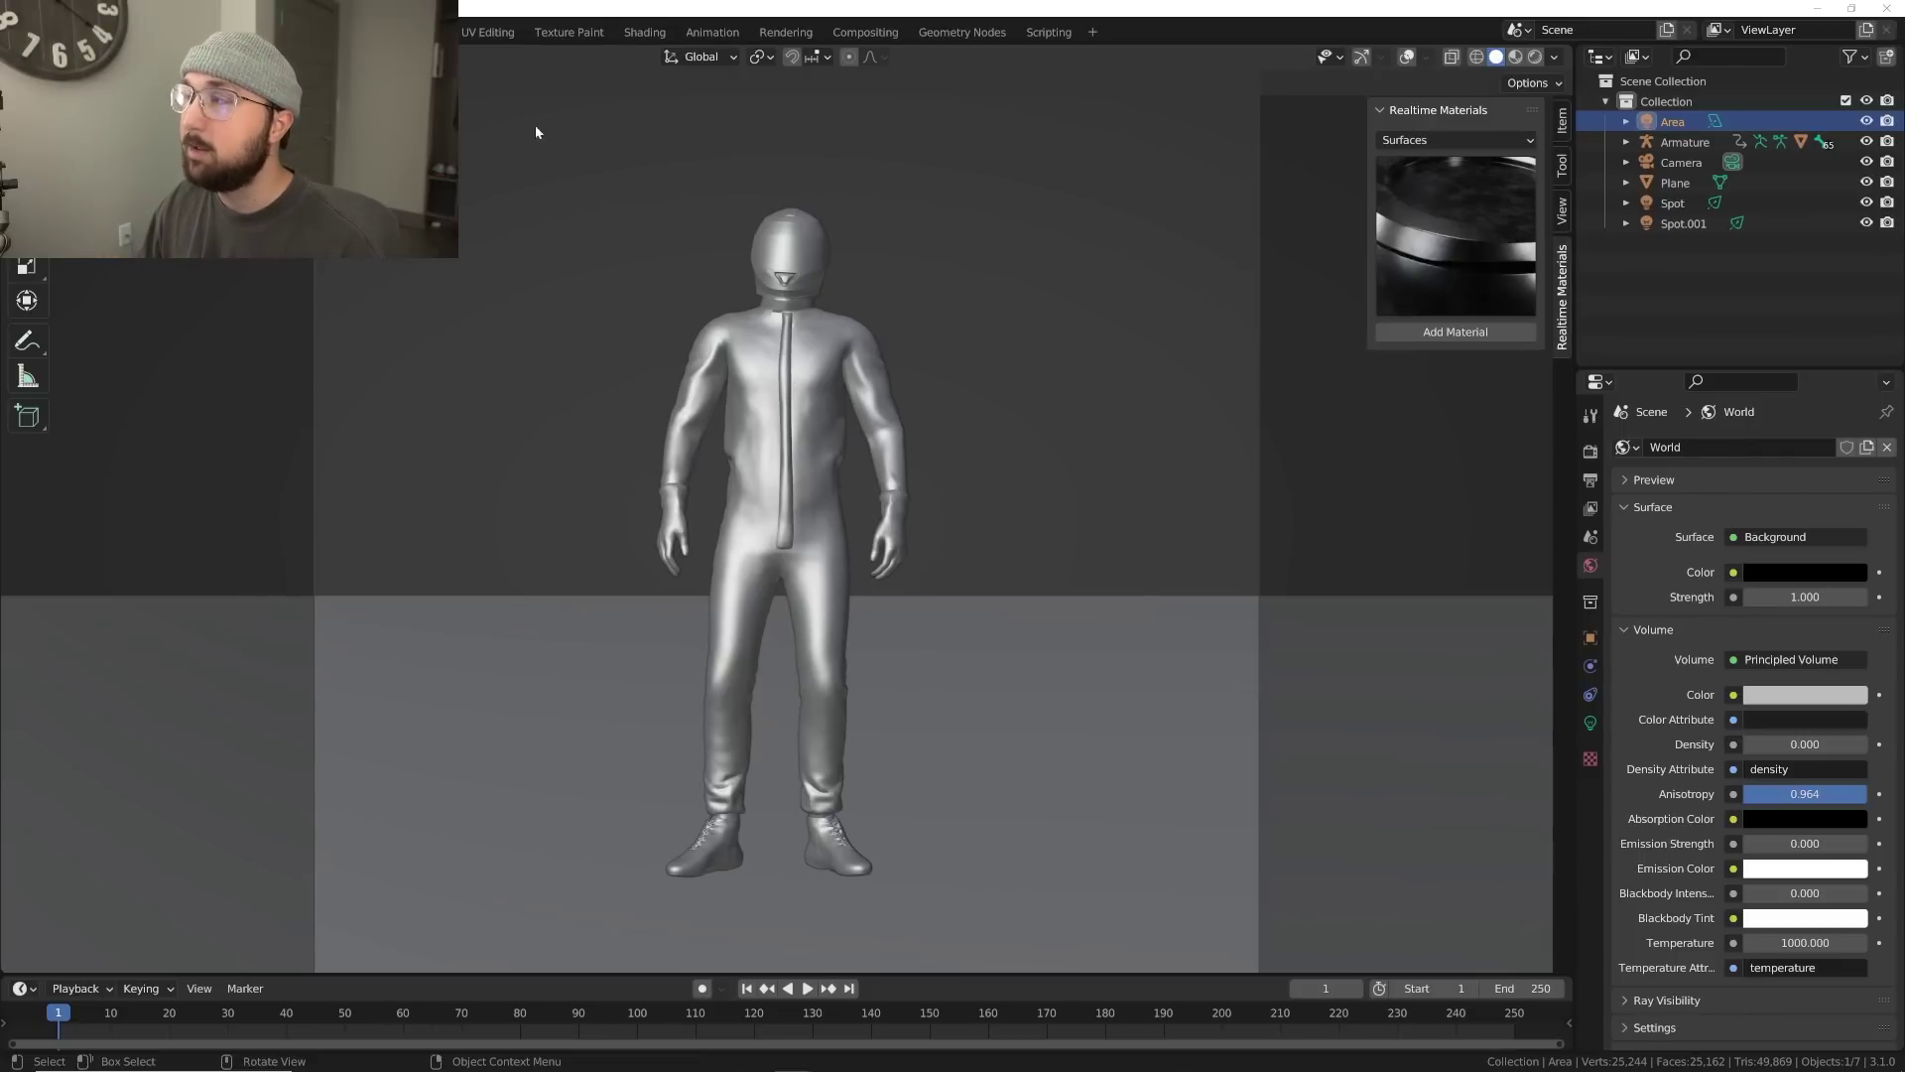
click(785, 32)
scroll(903, 414, up, 3)
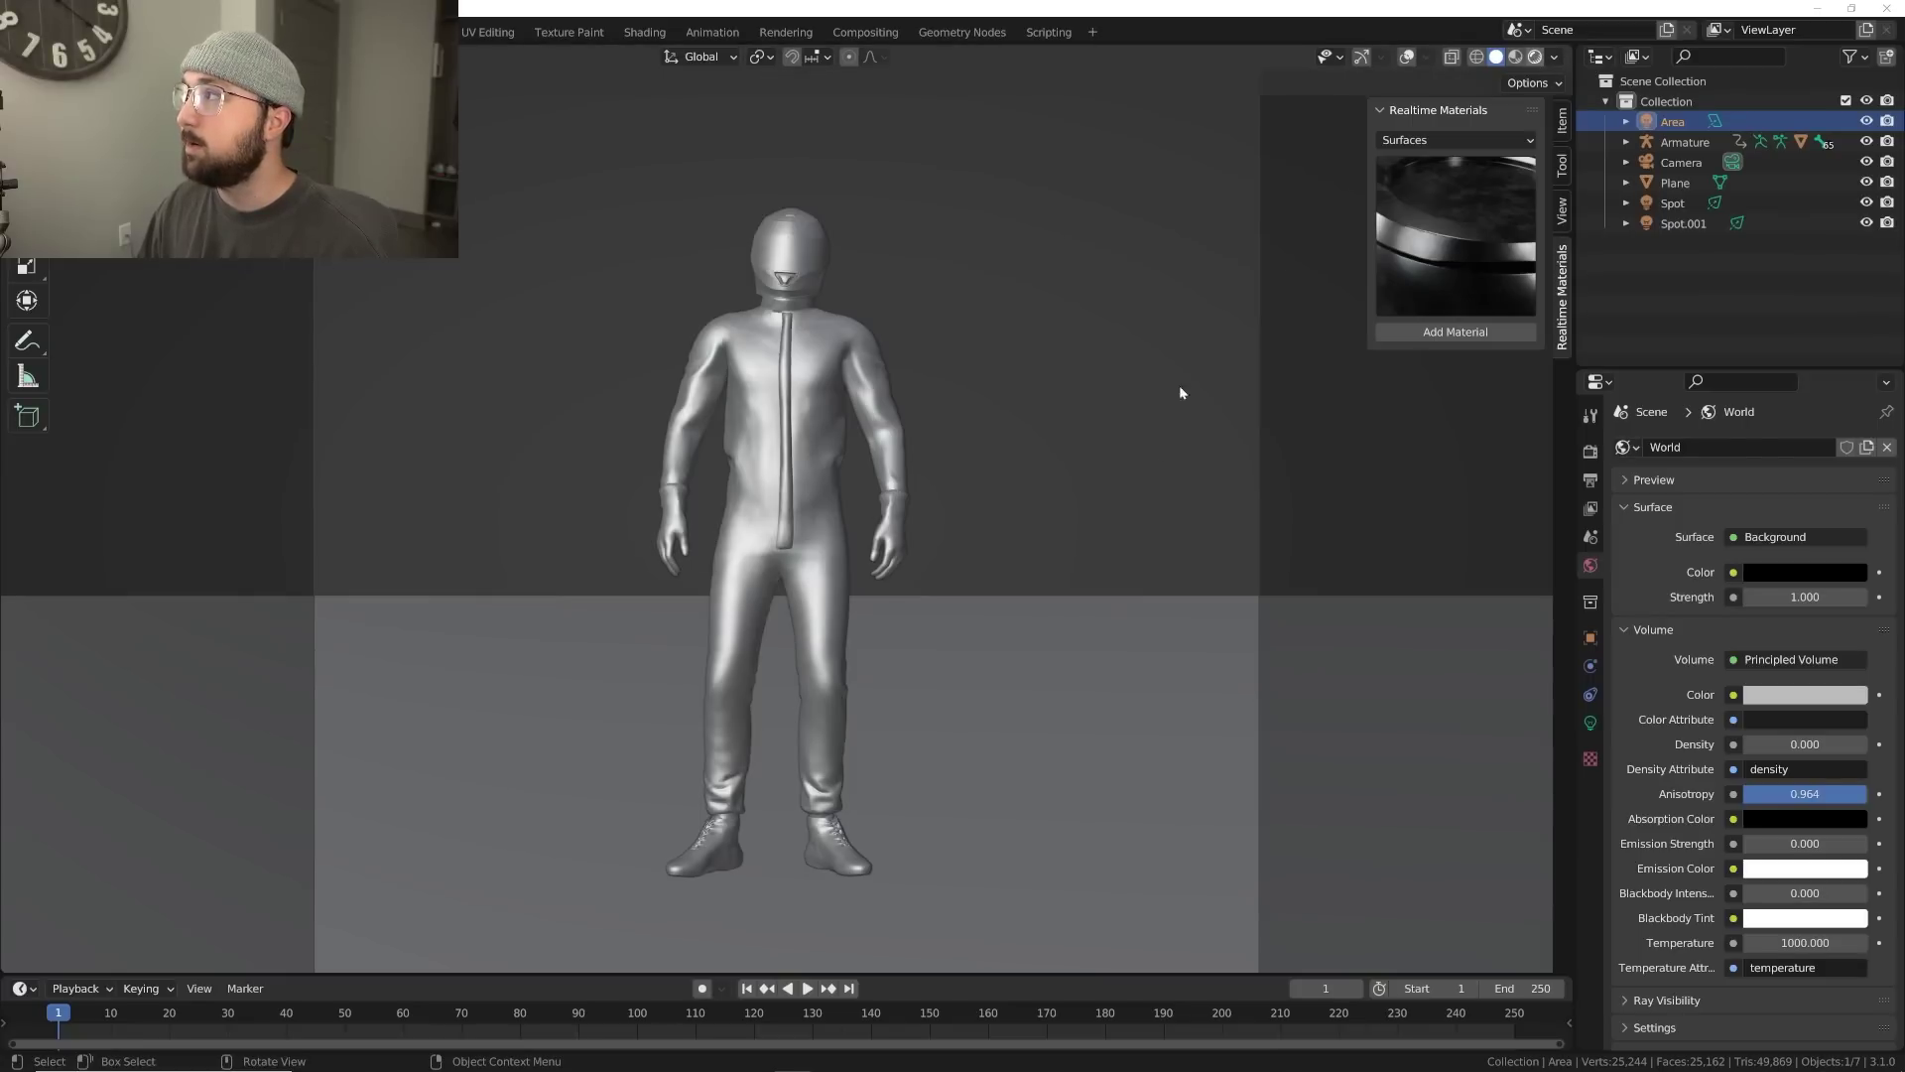
Select the floor plane and compare it in rendered, wireframe and solid shading
key(z)
click(1091, 718)
scroll(1180, 708, down, 3)
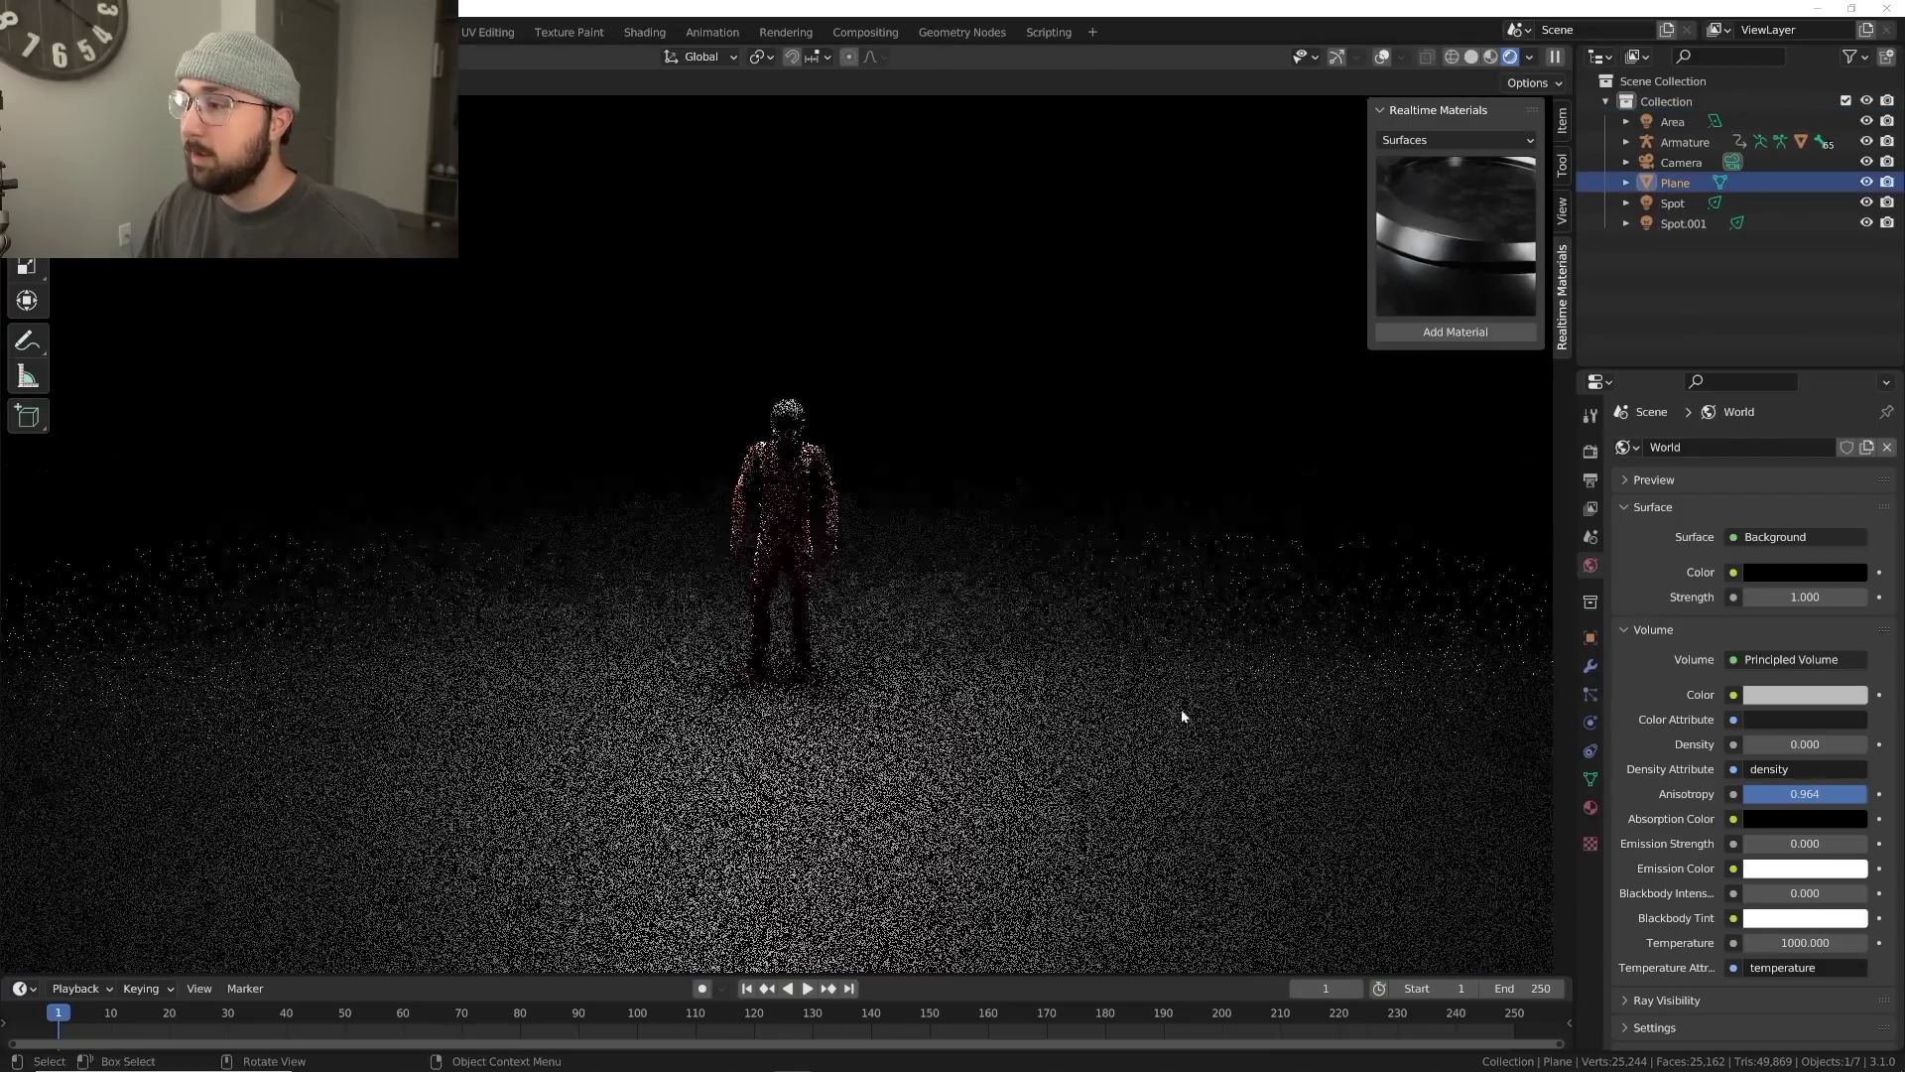
key(shift+z)
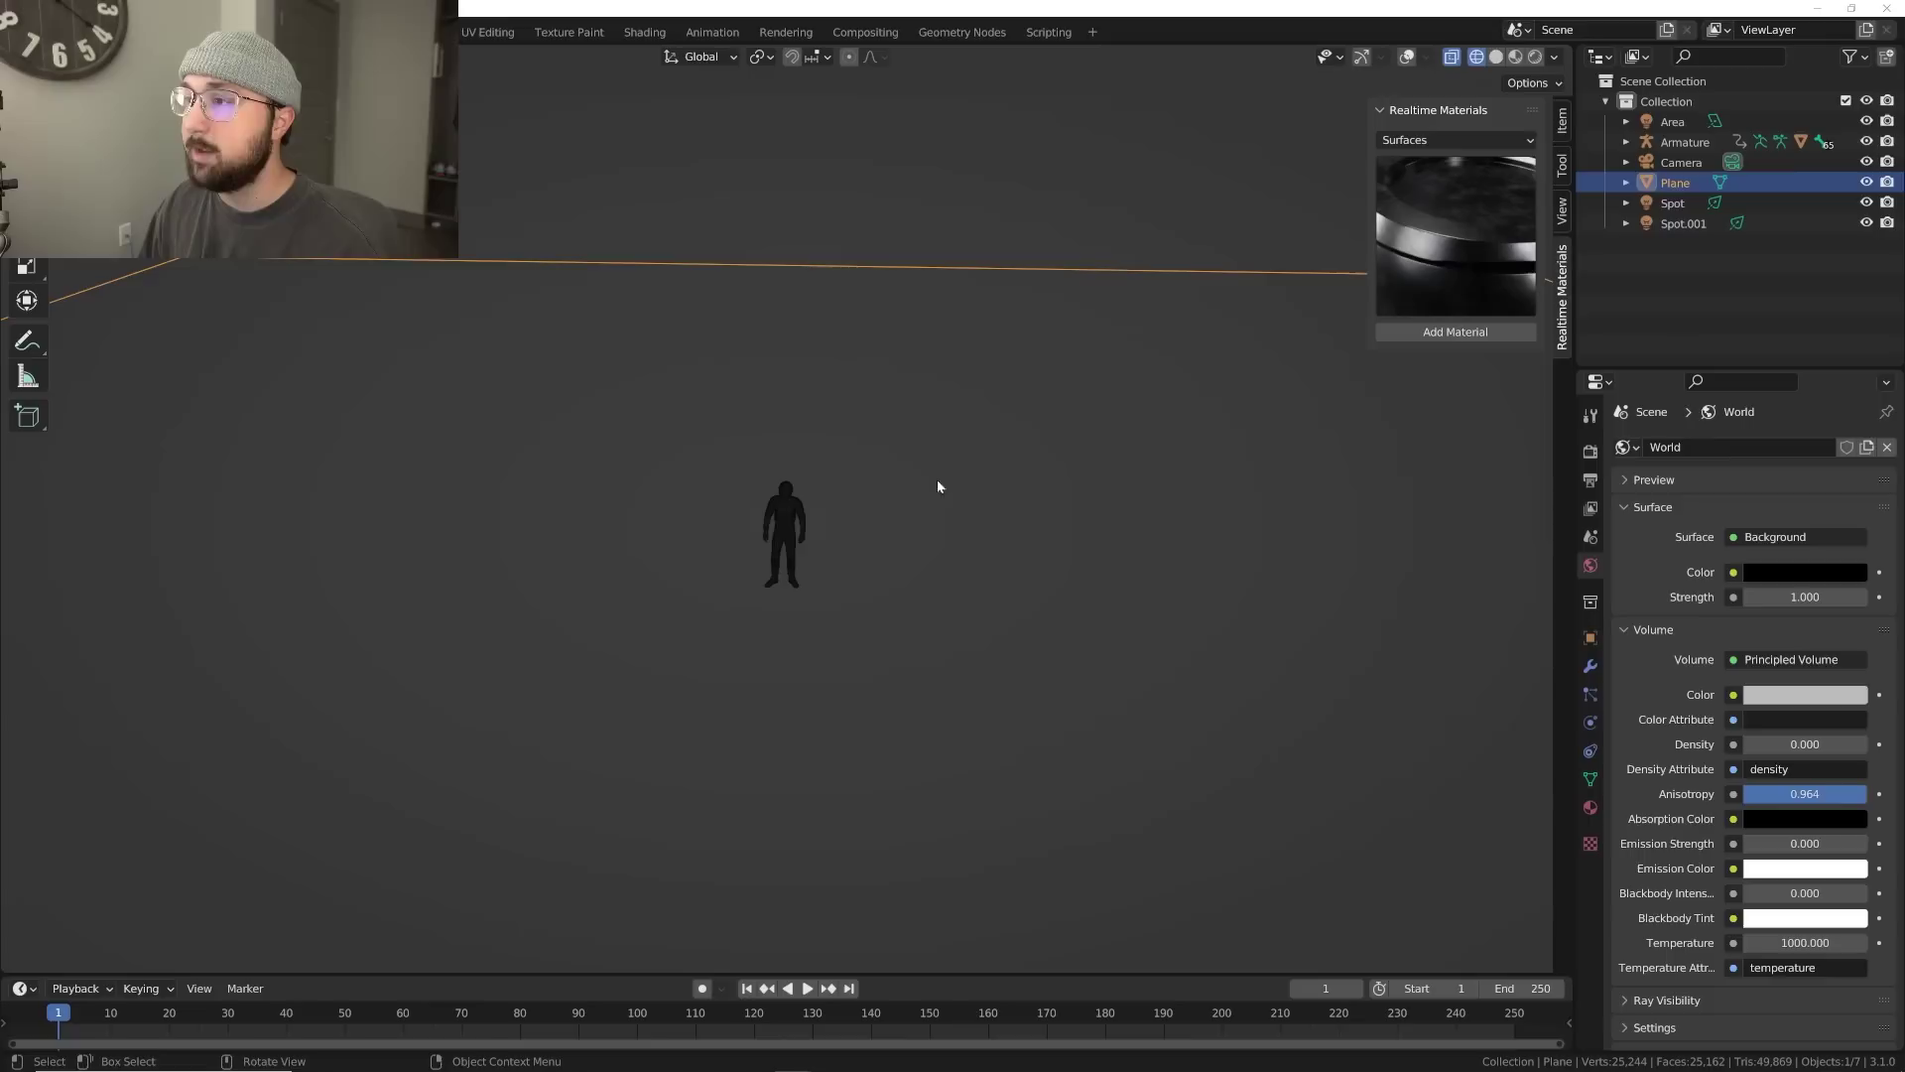
click(1491, 58)
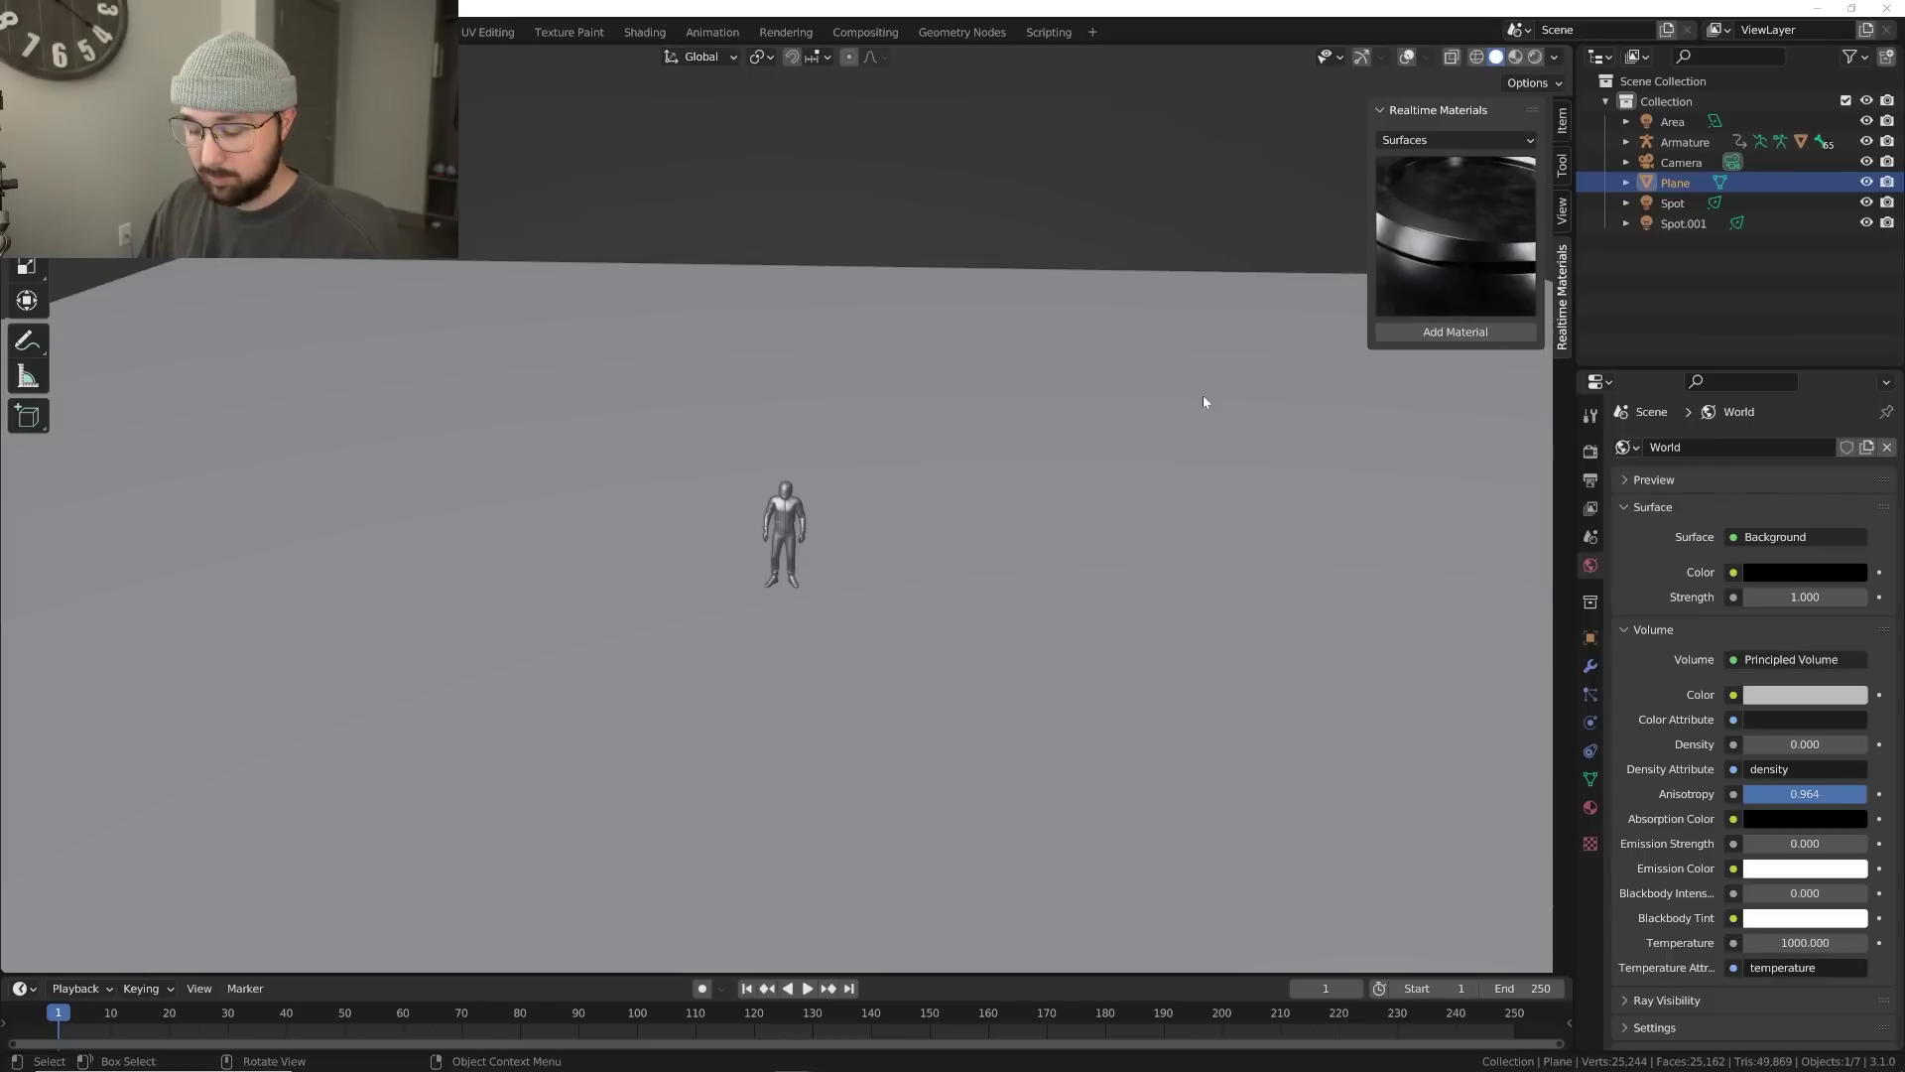
Rescale the floor around the figure, checking the rendered camera view until its back edge vanishes
key(s)
click(815, 566)
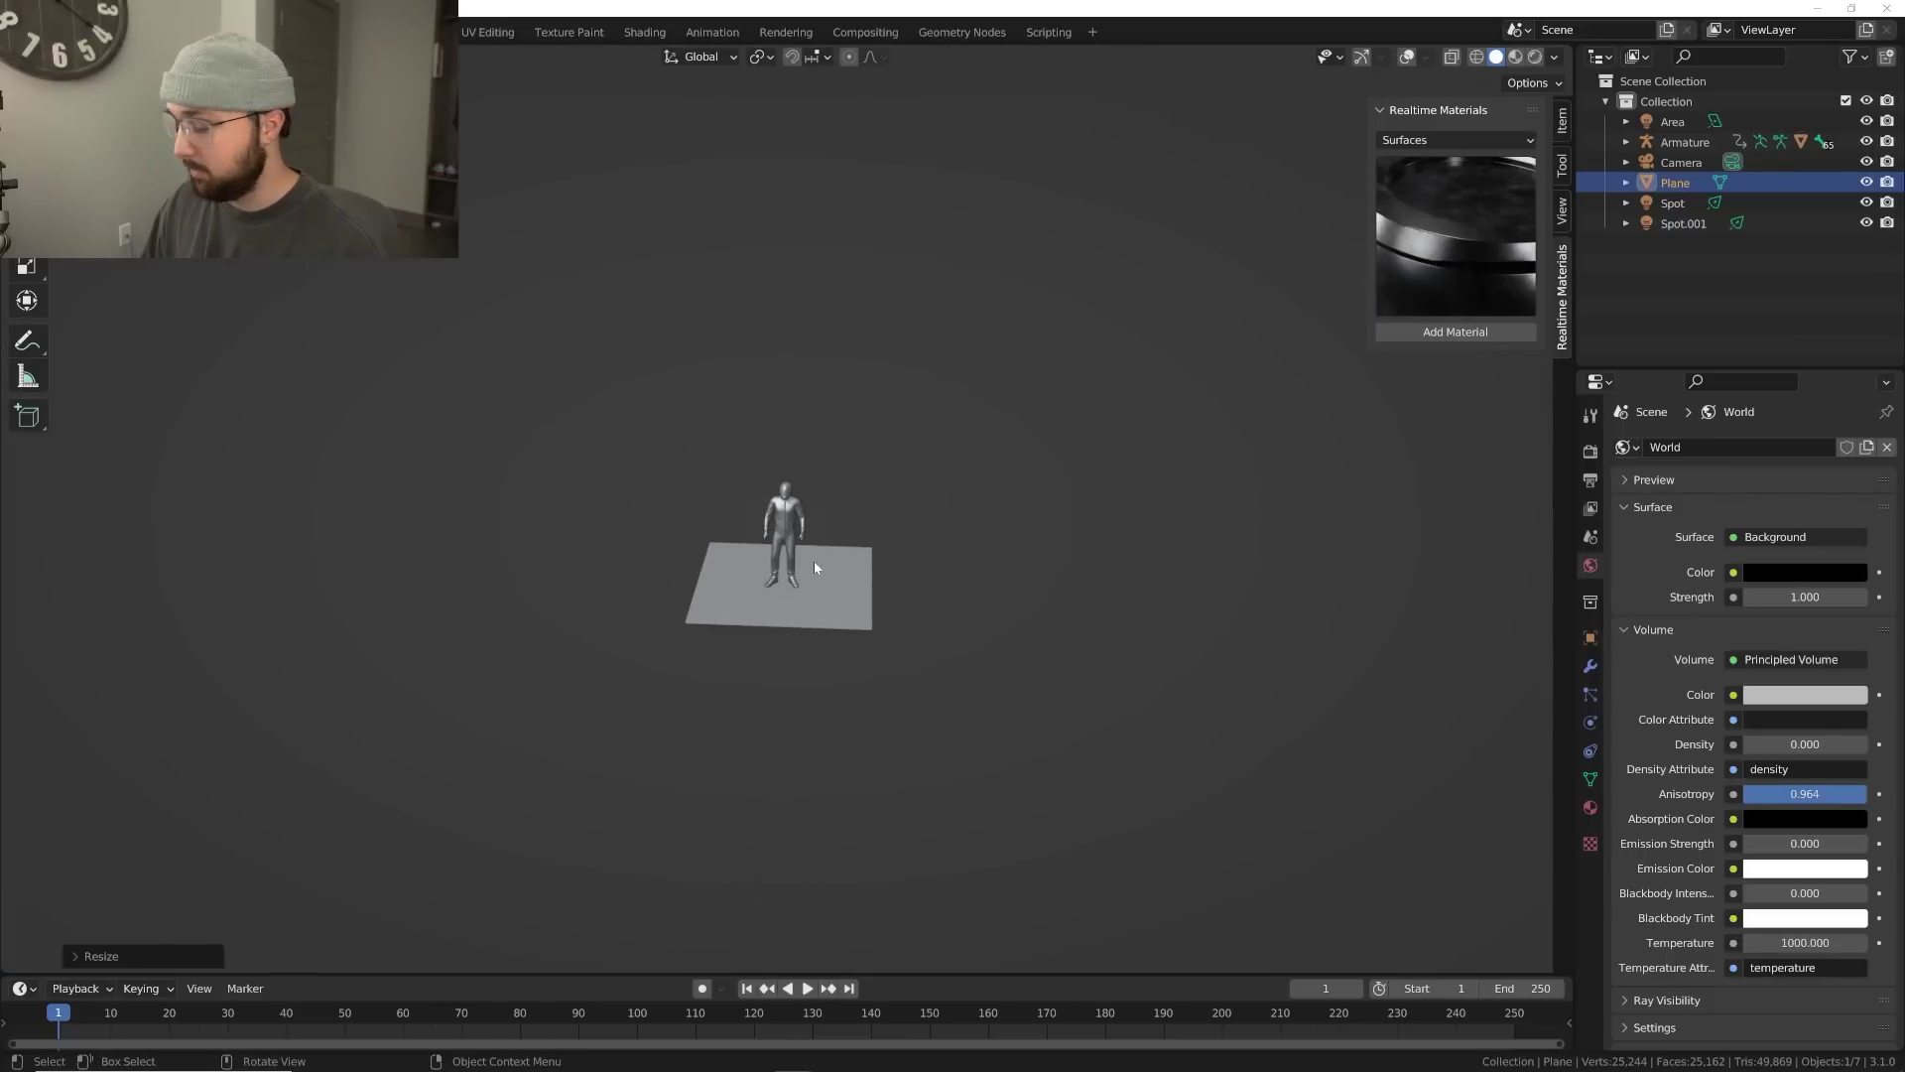
key(KP_0)
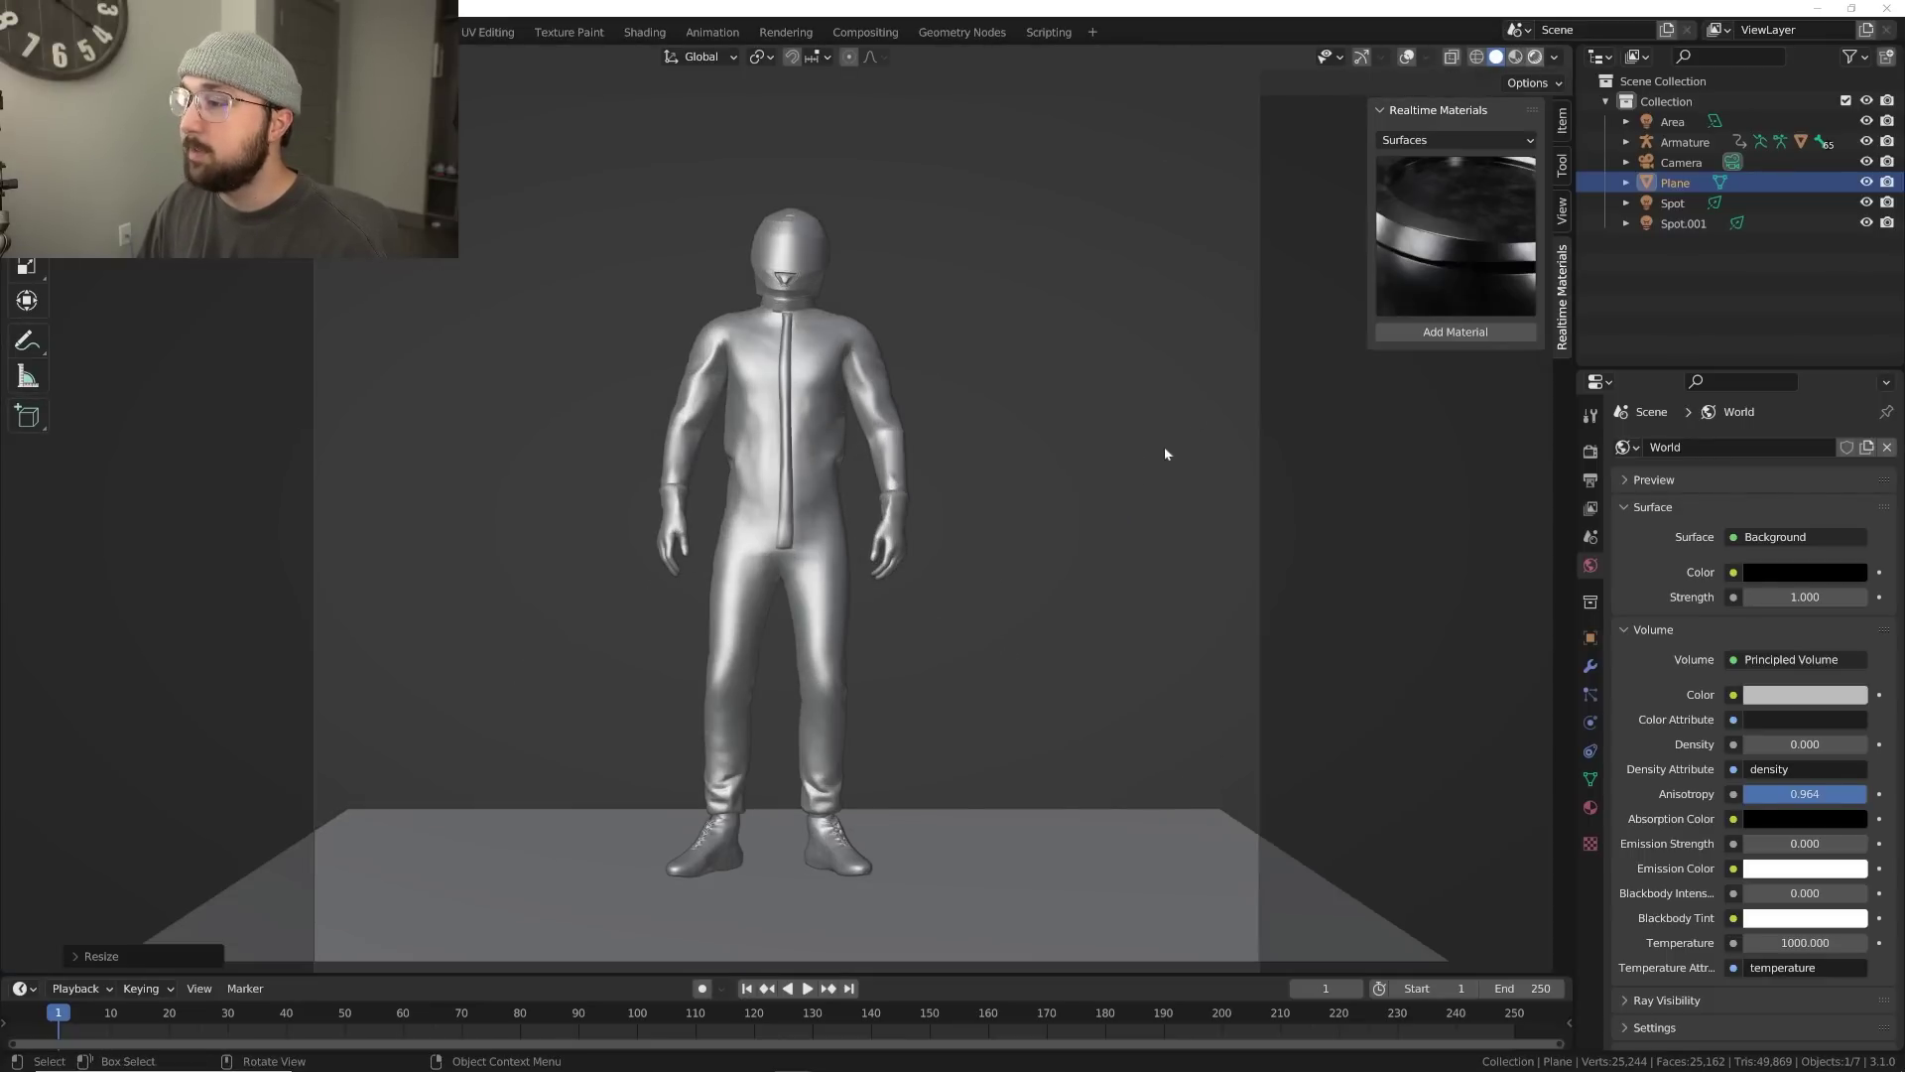
key(z)
click(1145, 459)
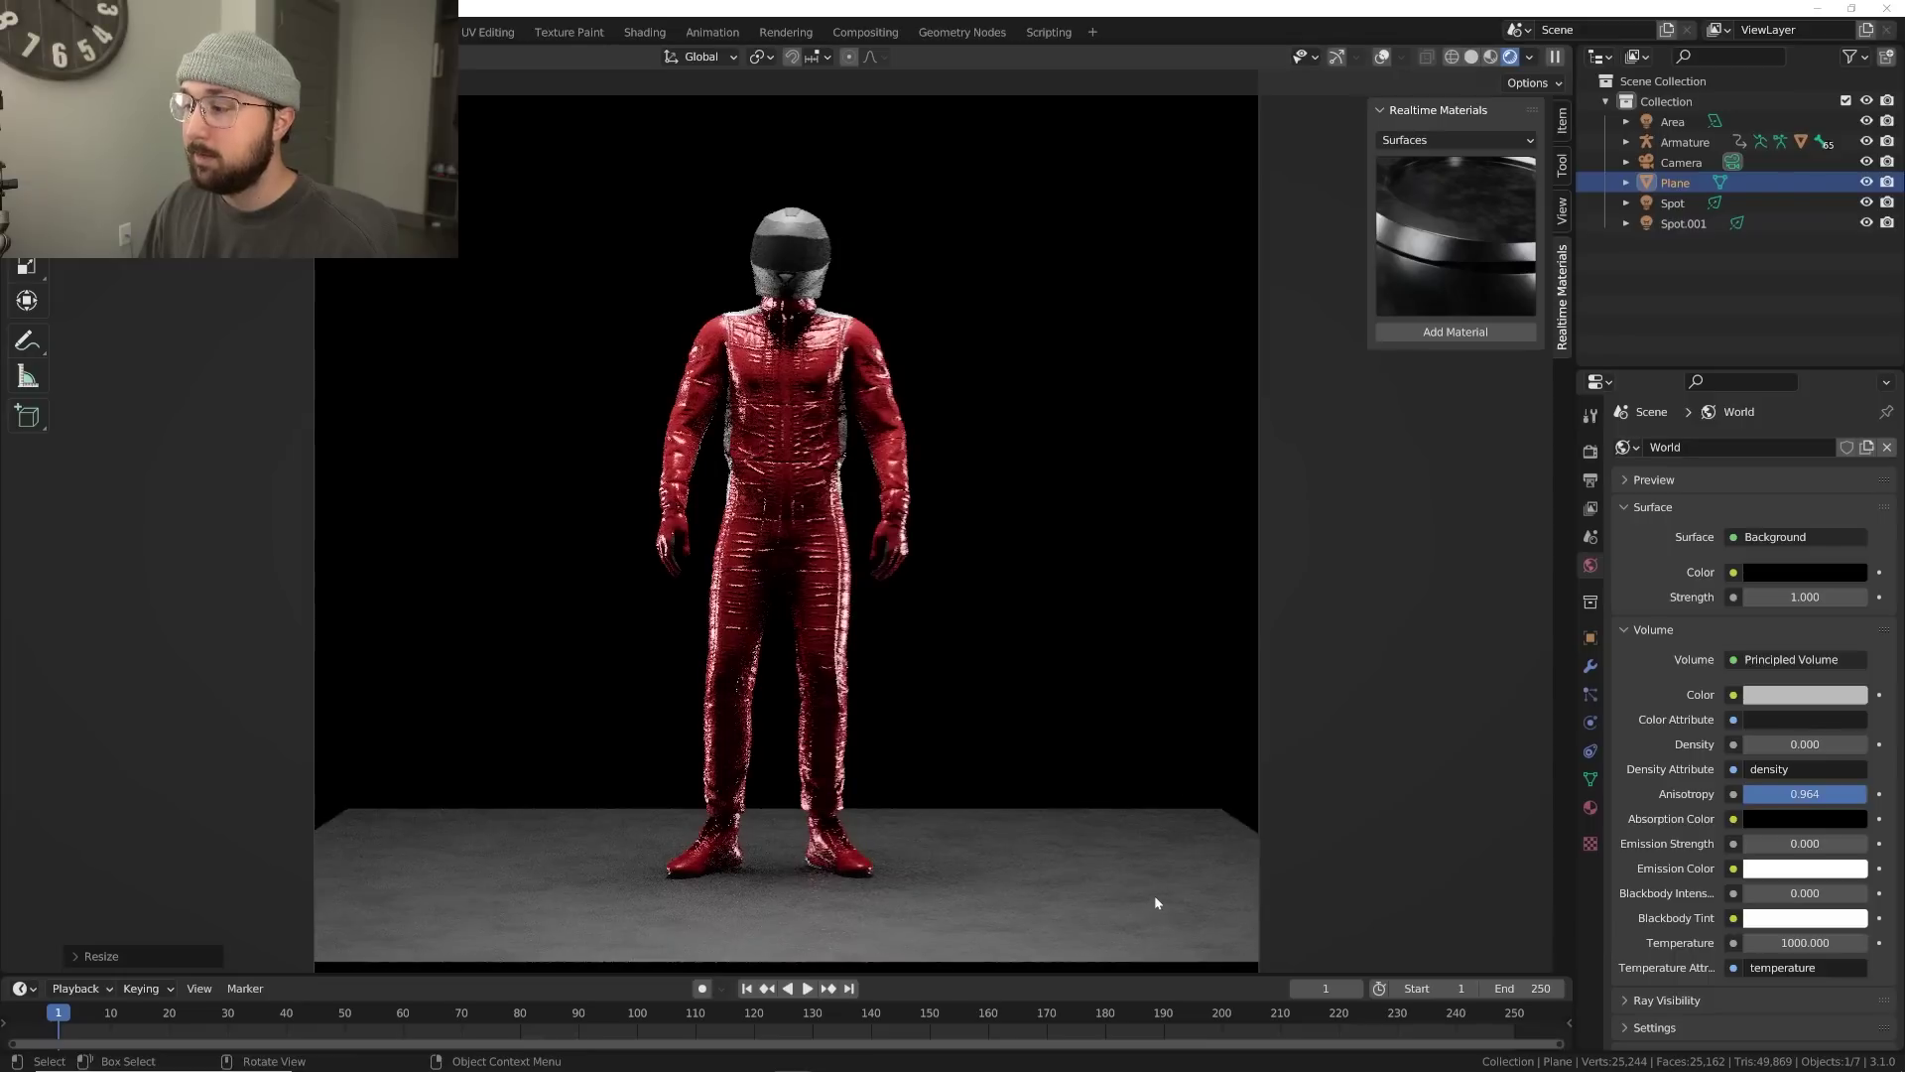
key(s)
click(1233, 850)
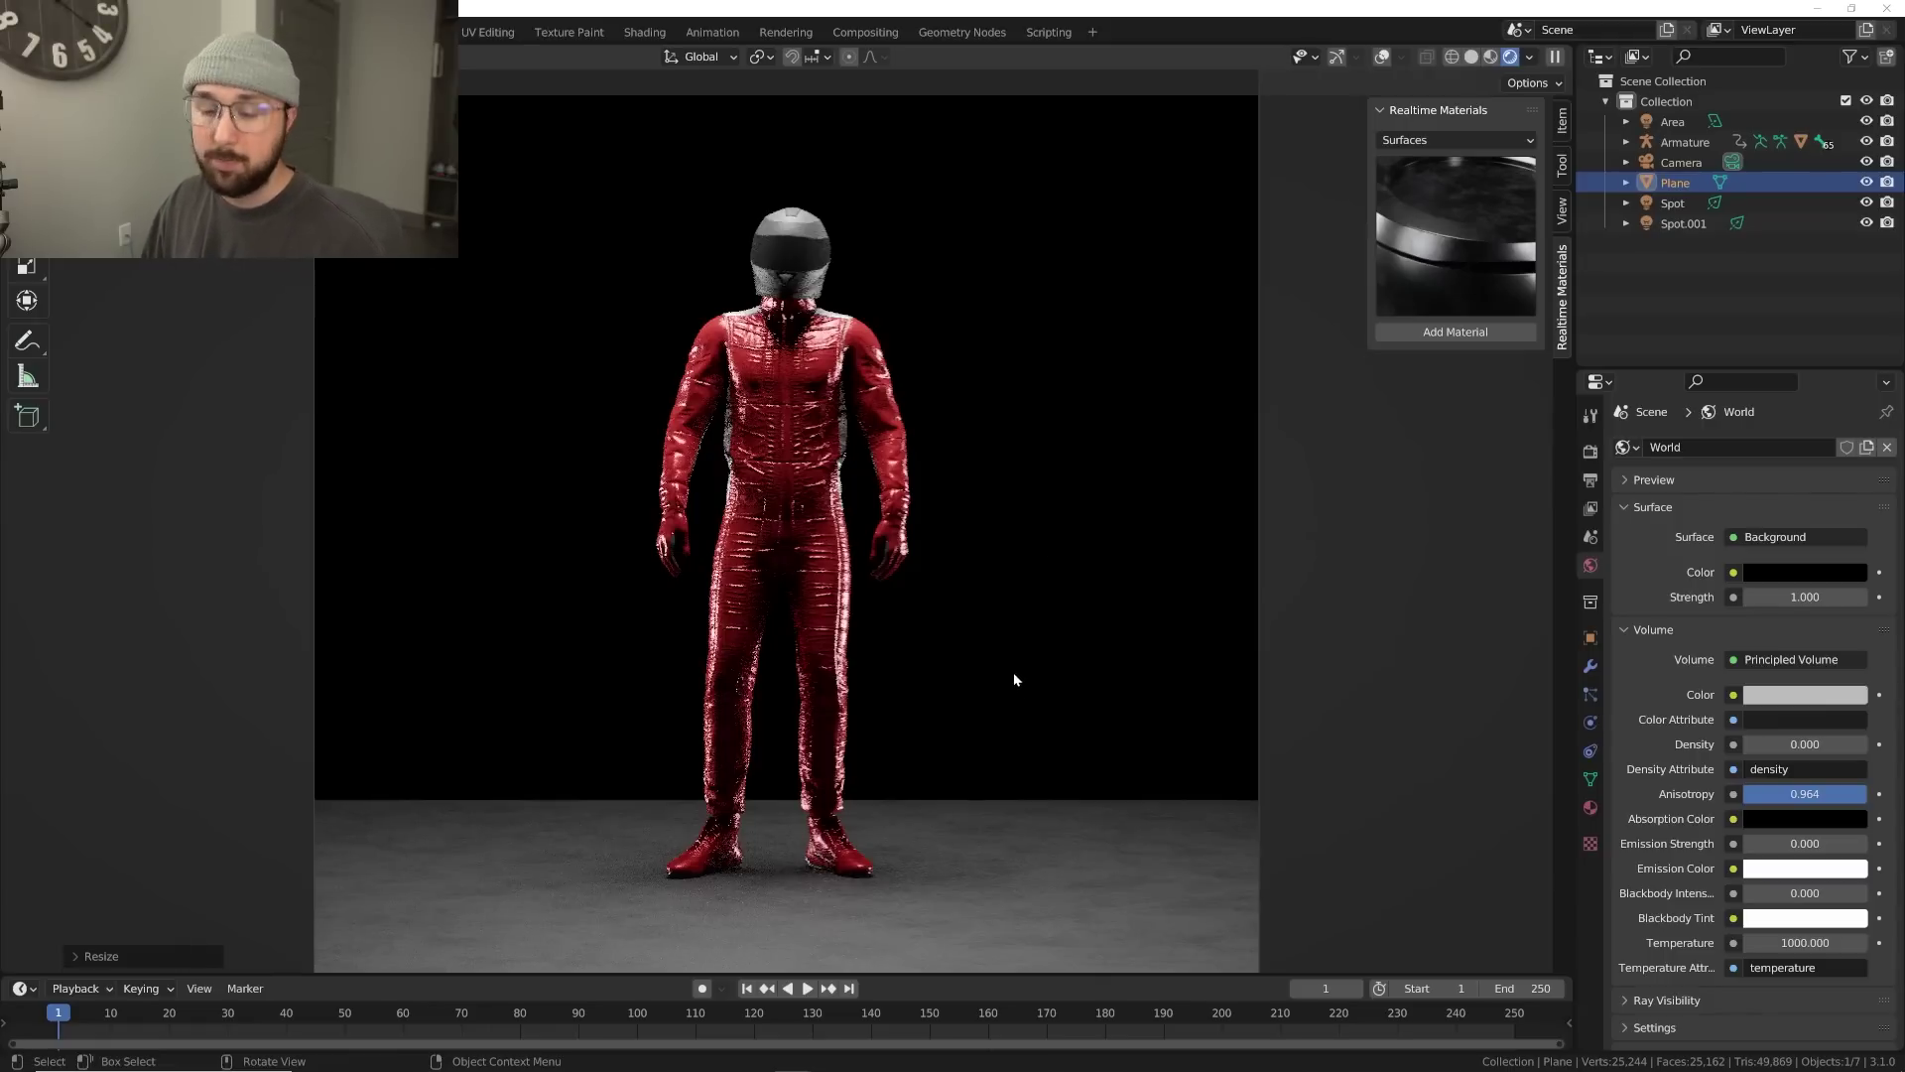
key(ctrl+z)
key(ctrl+z)
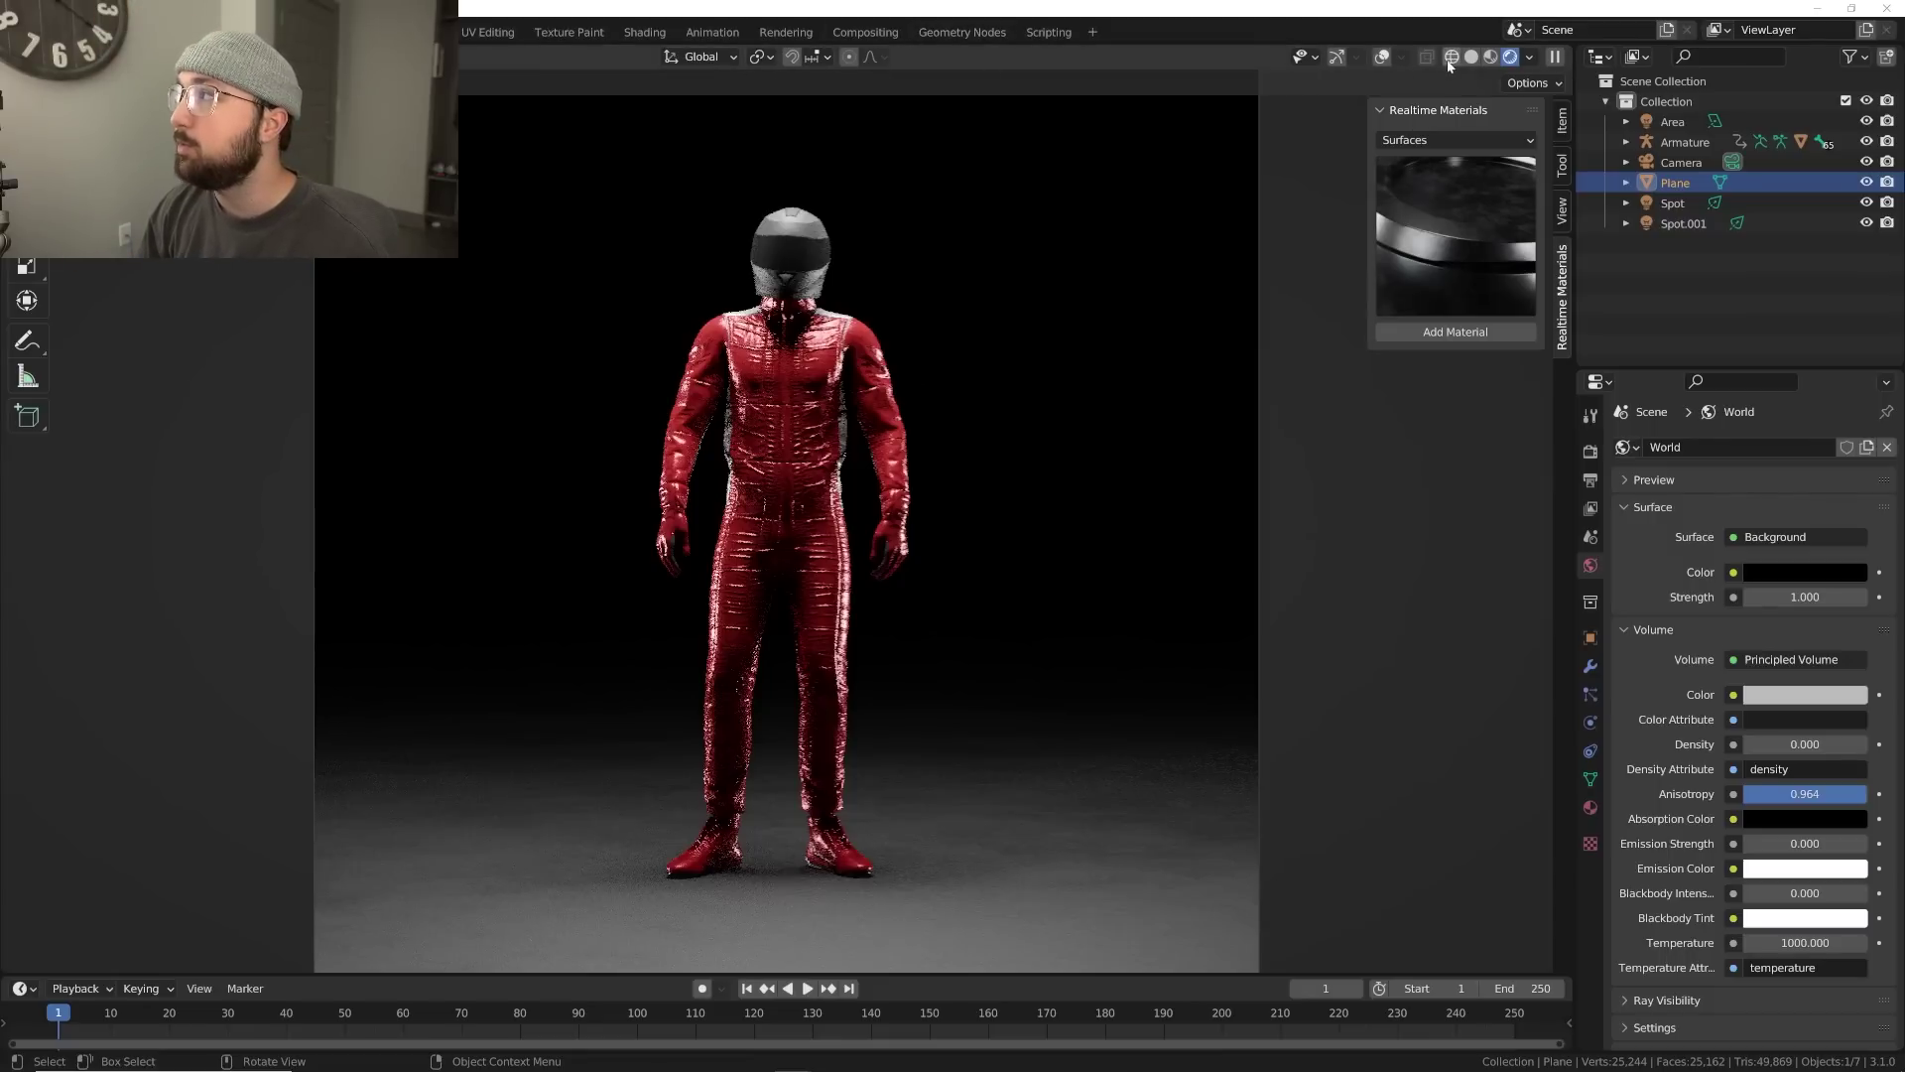
Inspect the zoomed-in red-suit render, then launch a new Blender window from the taskbar
click(785, 31)
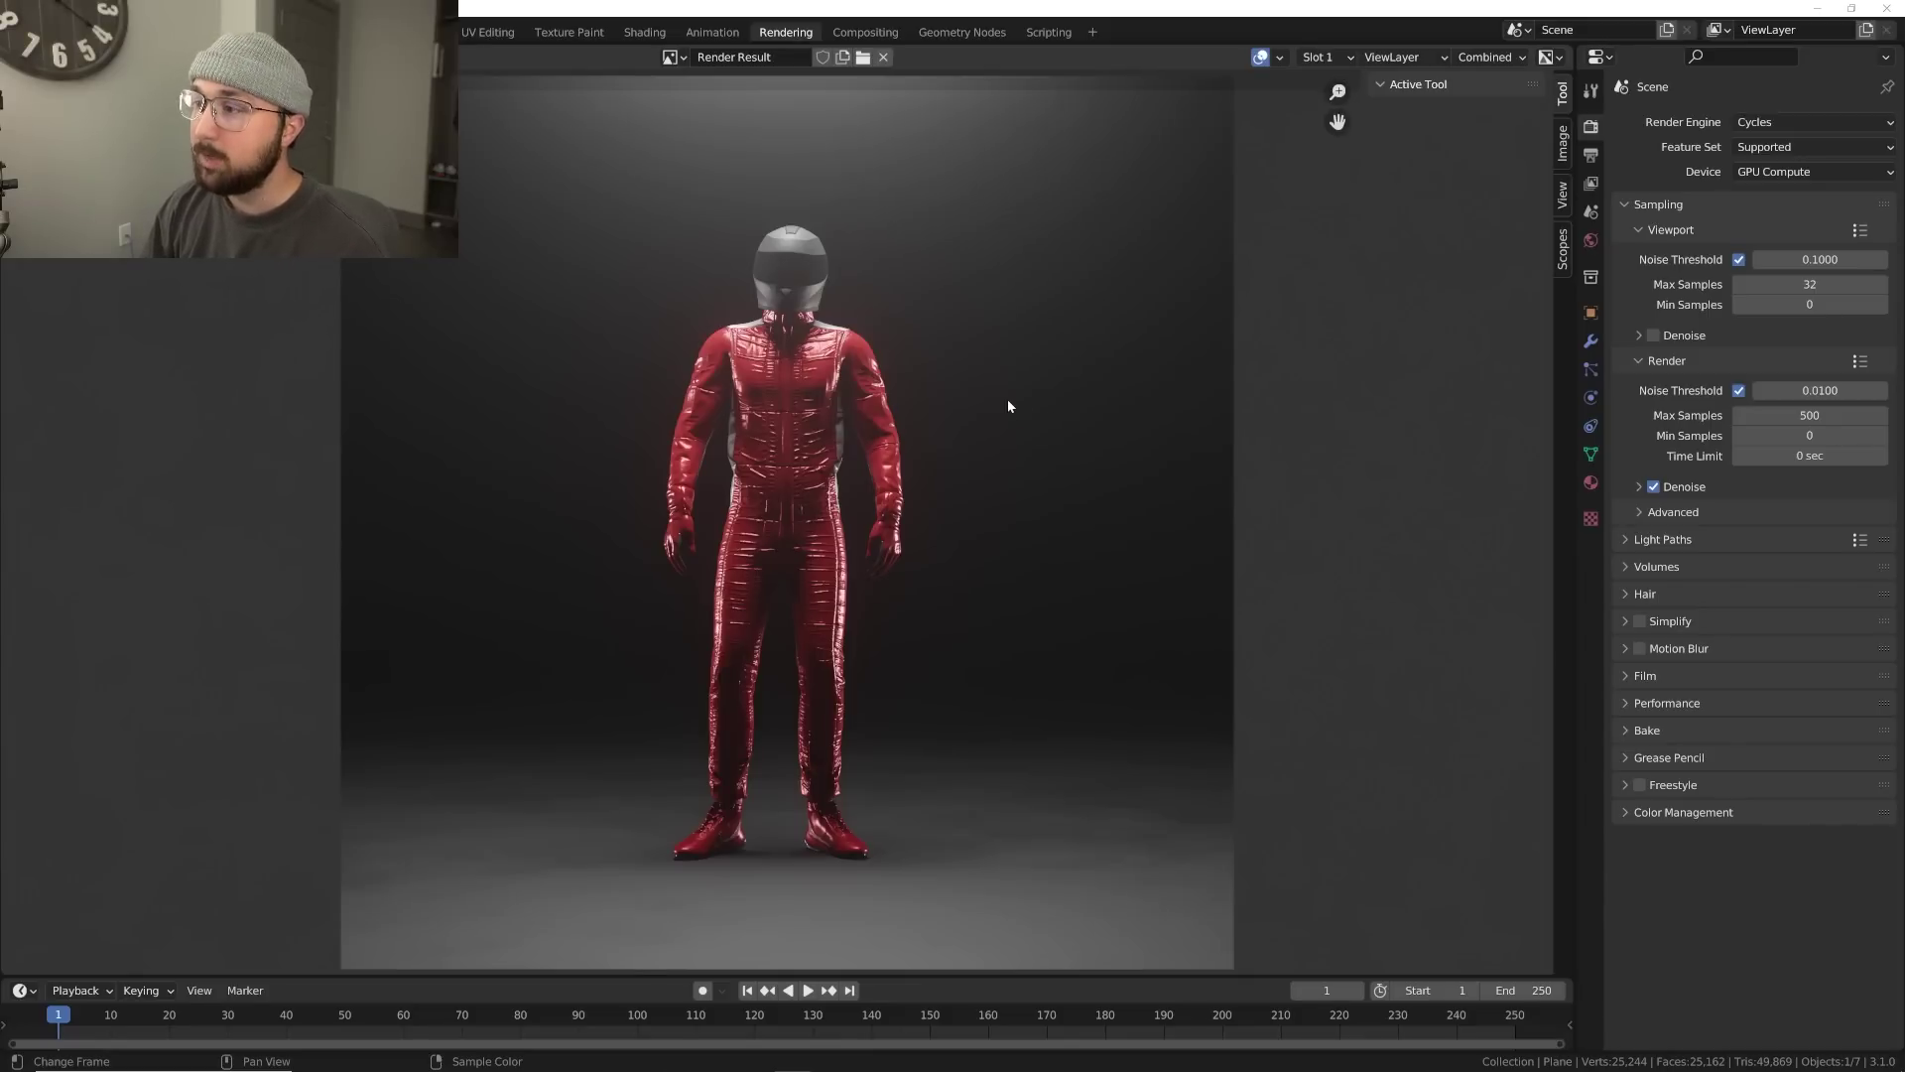
scroll(538, 426, down, 1)
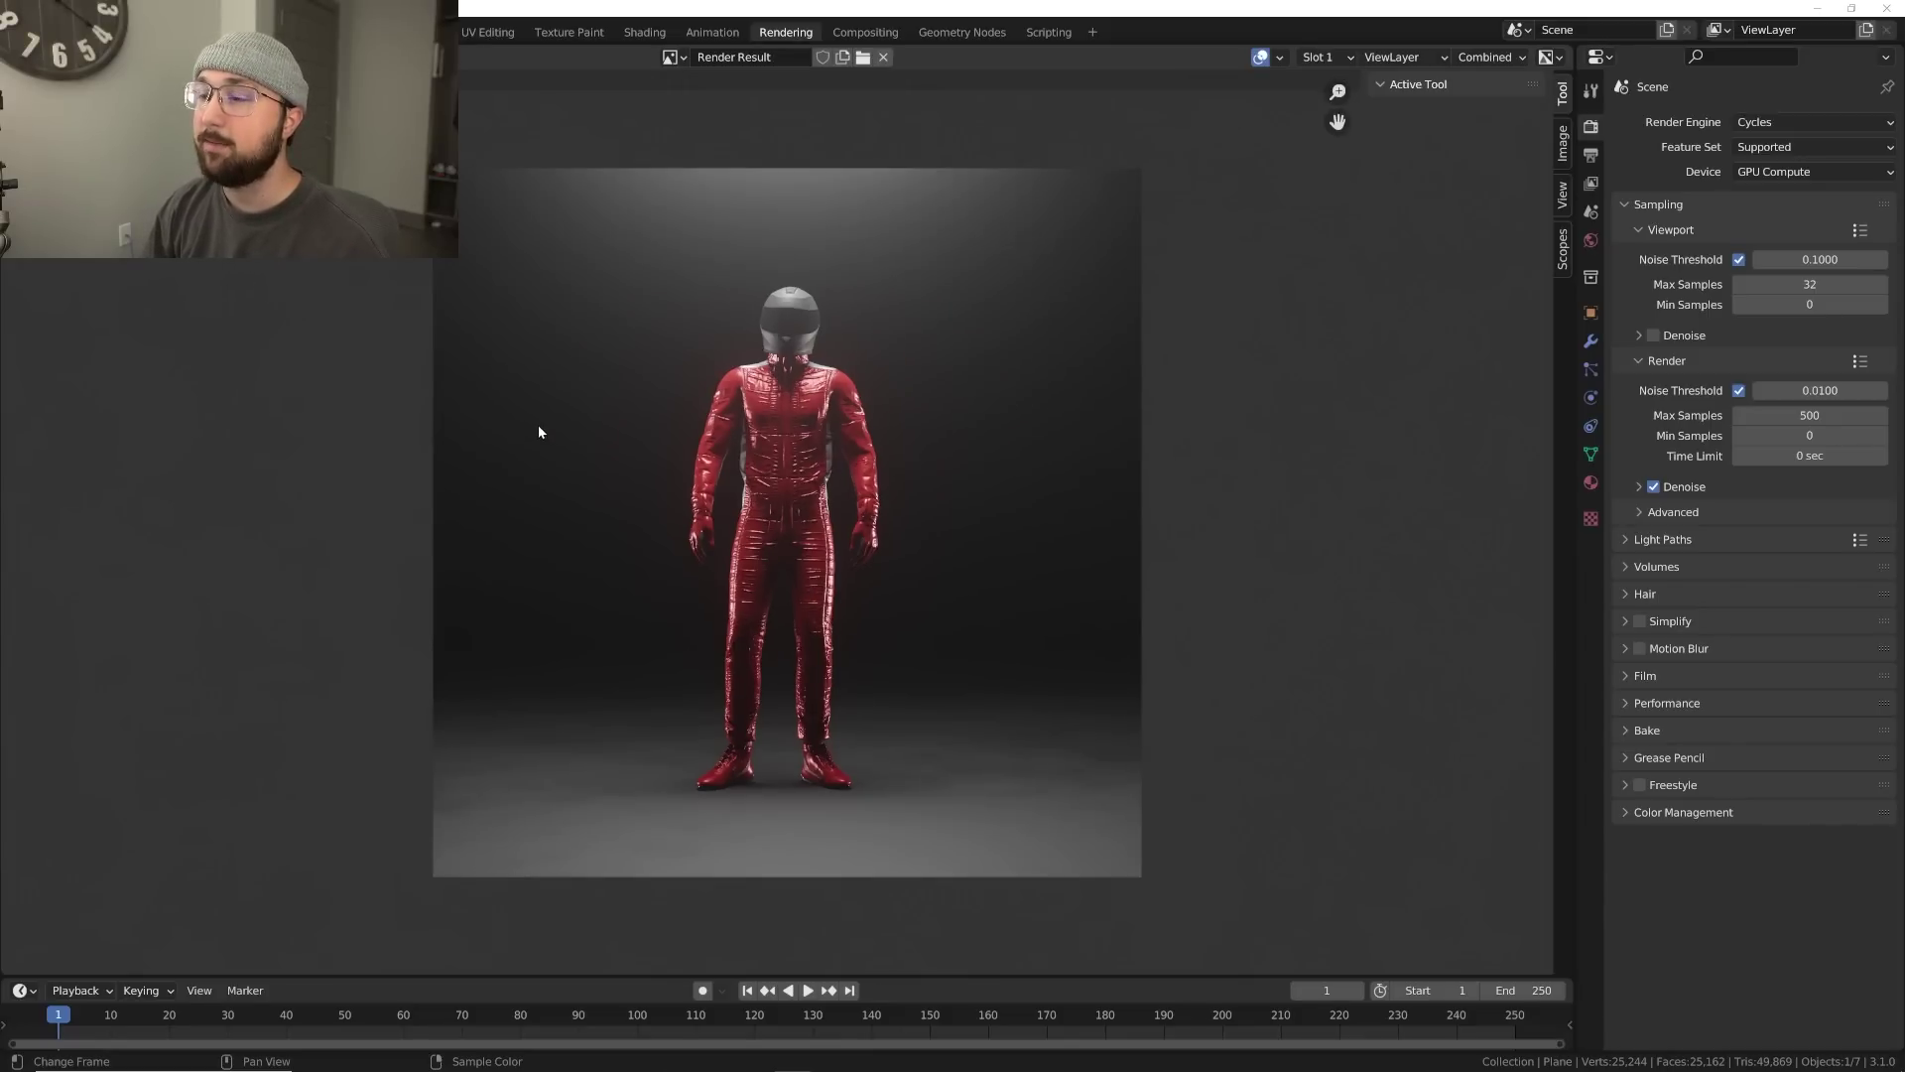
drag(1337, 94, 1342, 80)
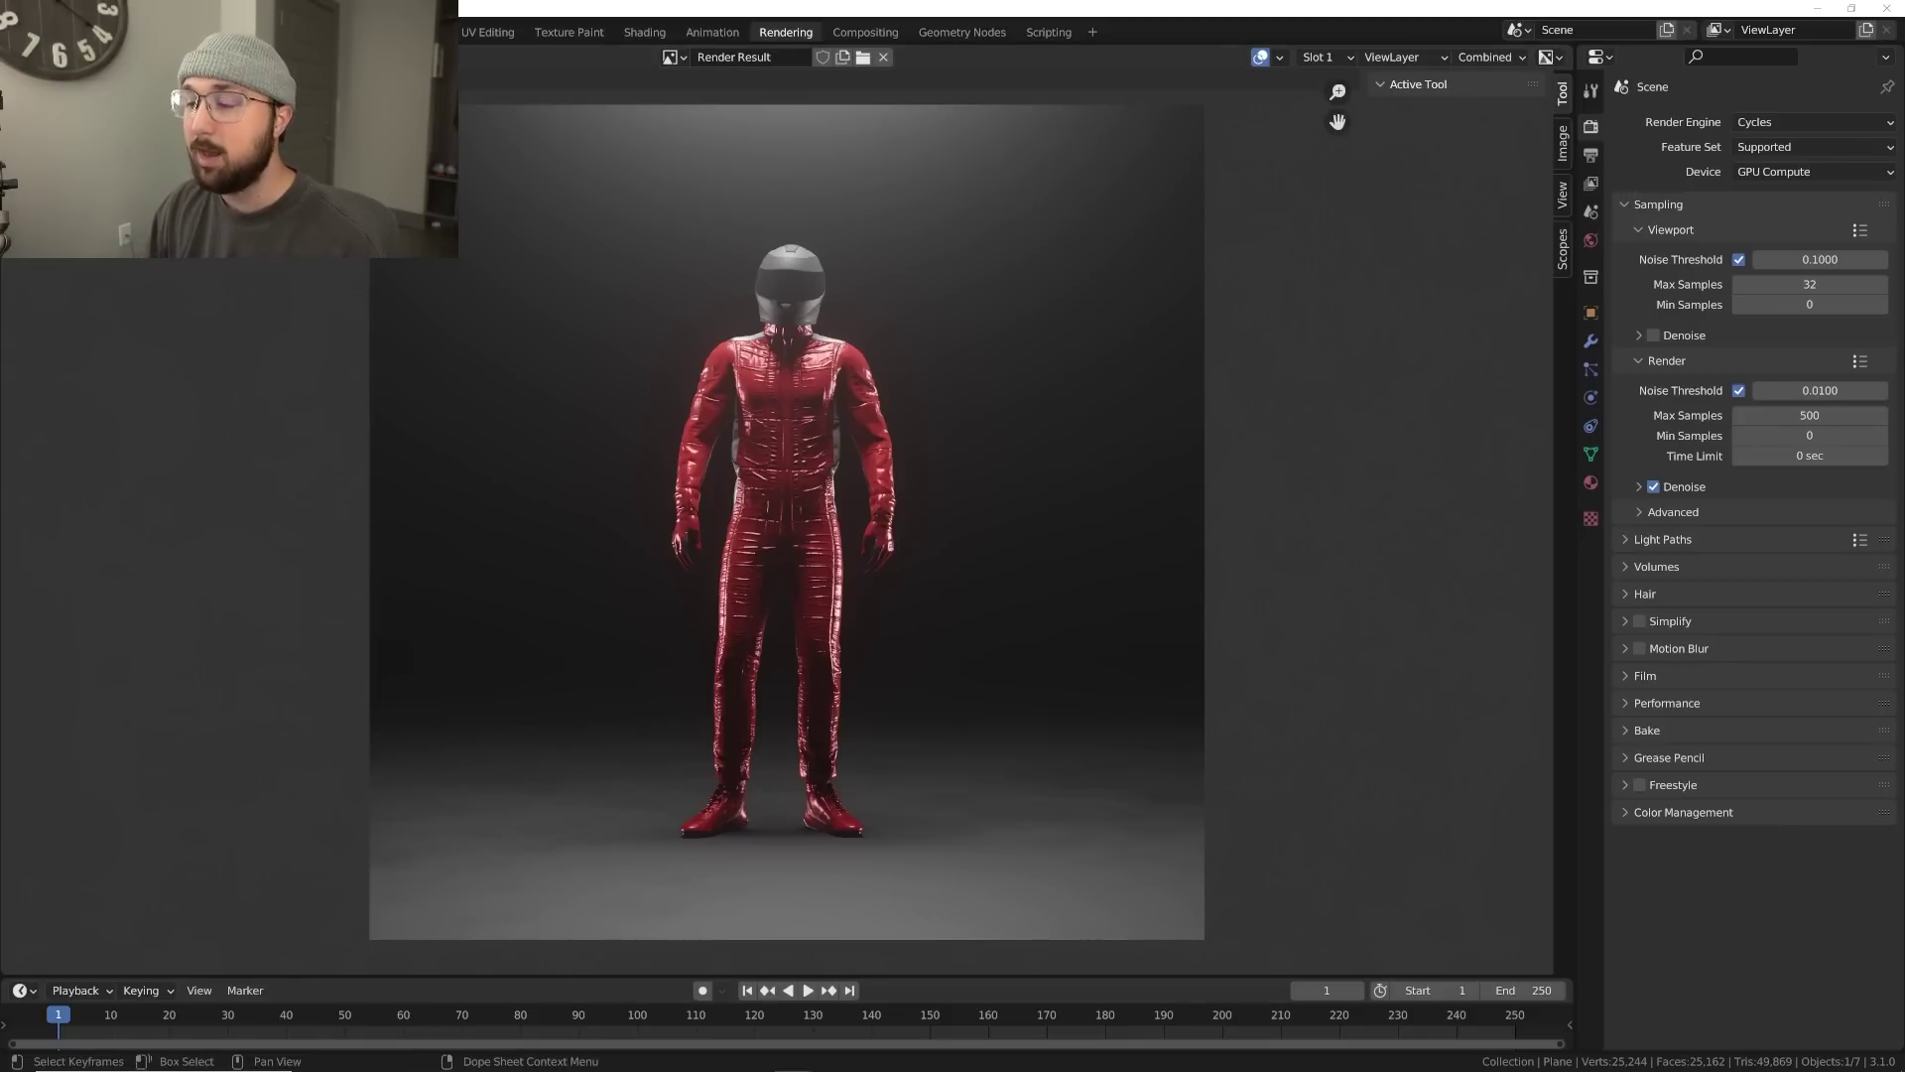
right_click(789, 1058)
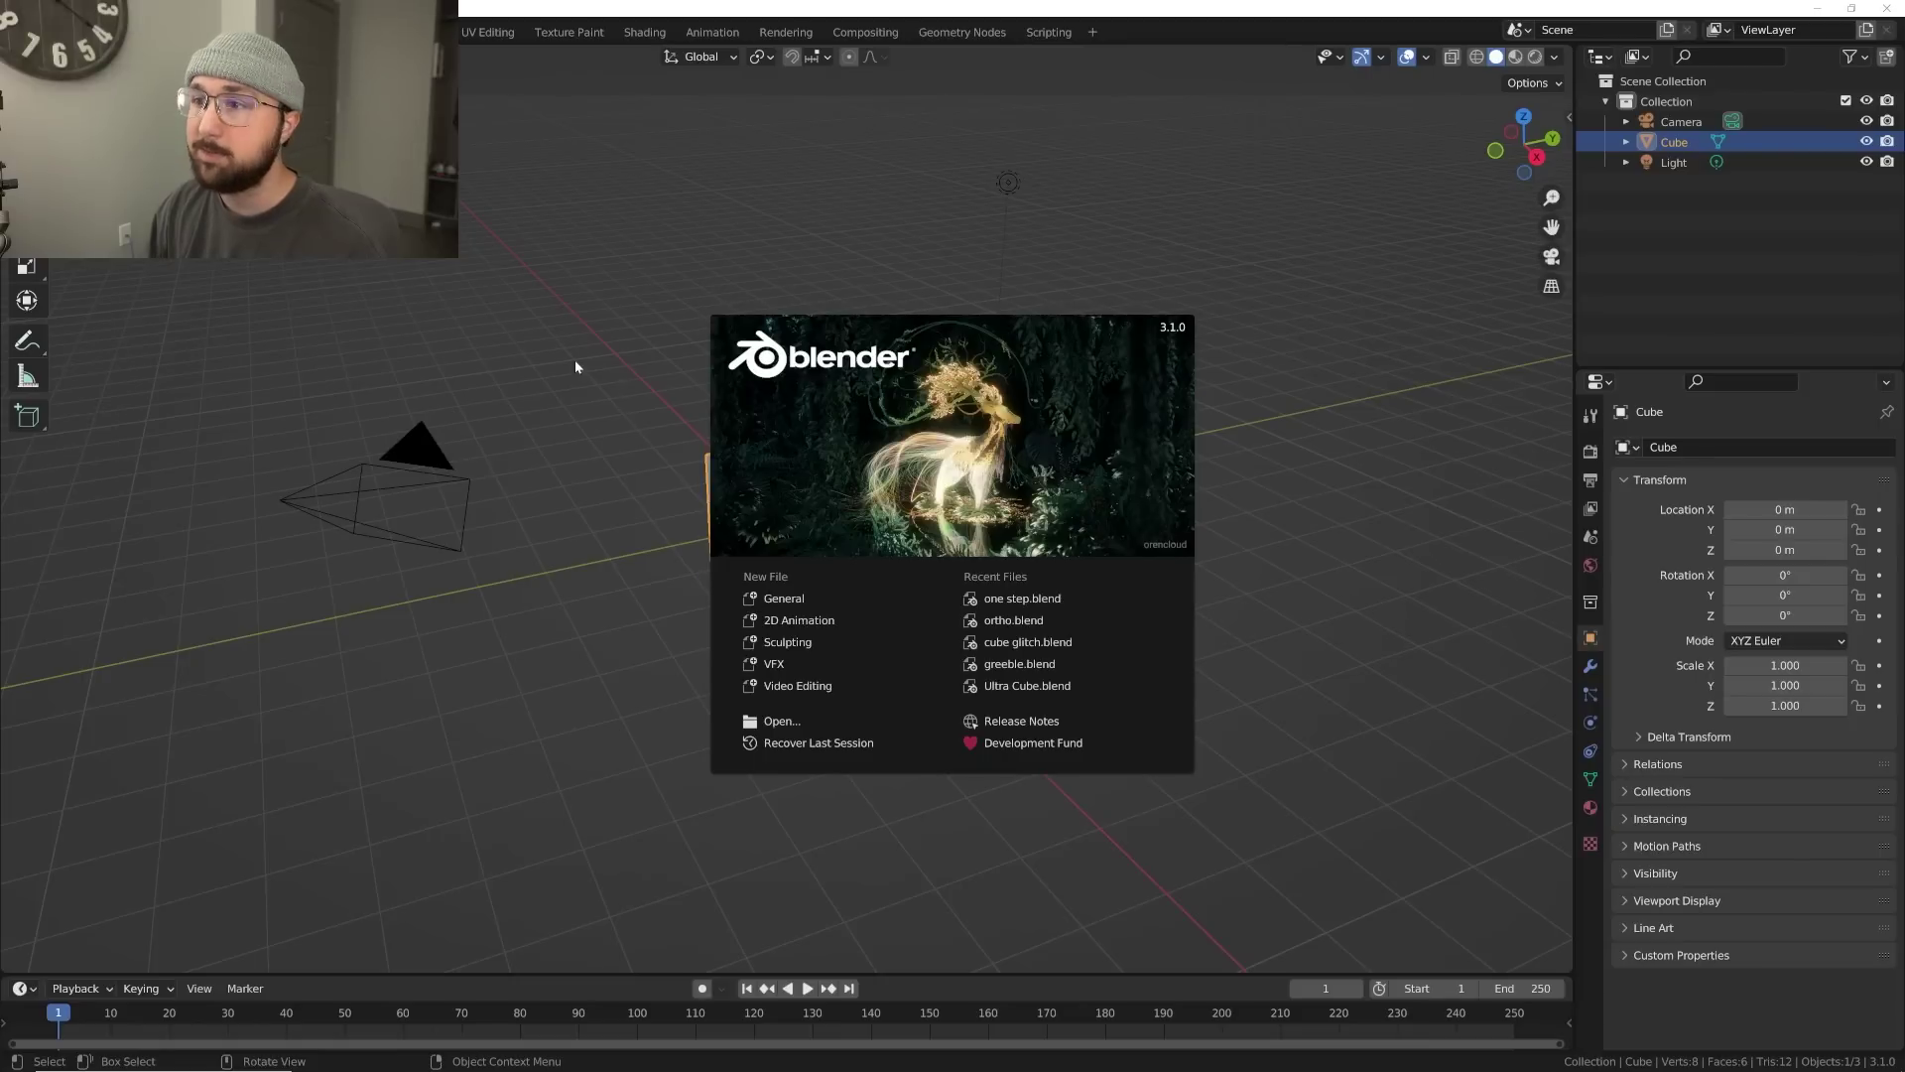
Replace the default objects with a new plane scaled to 5×
click(1284, 754)
key(Delete)
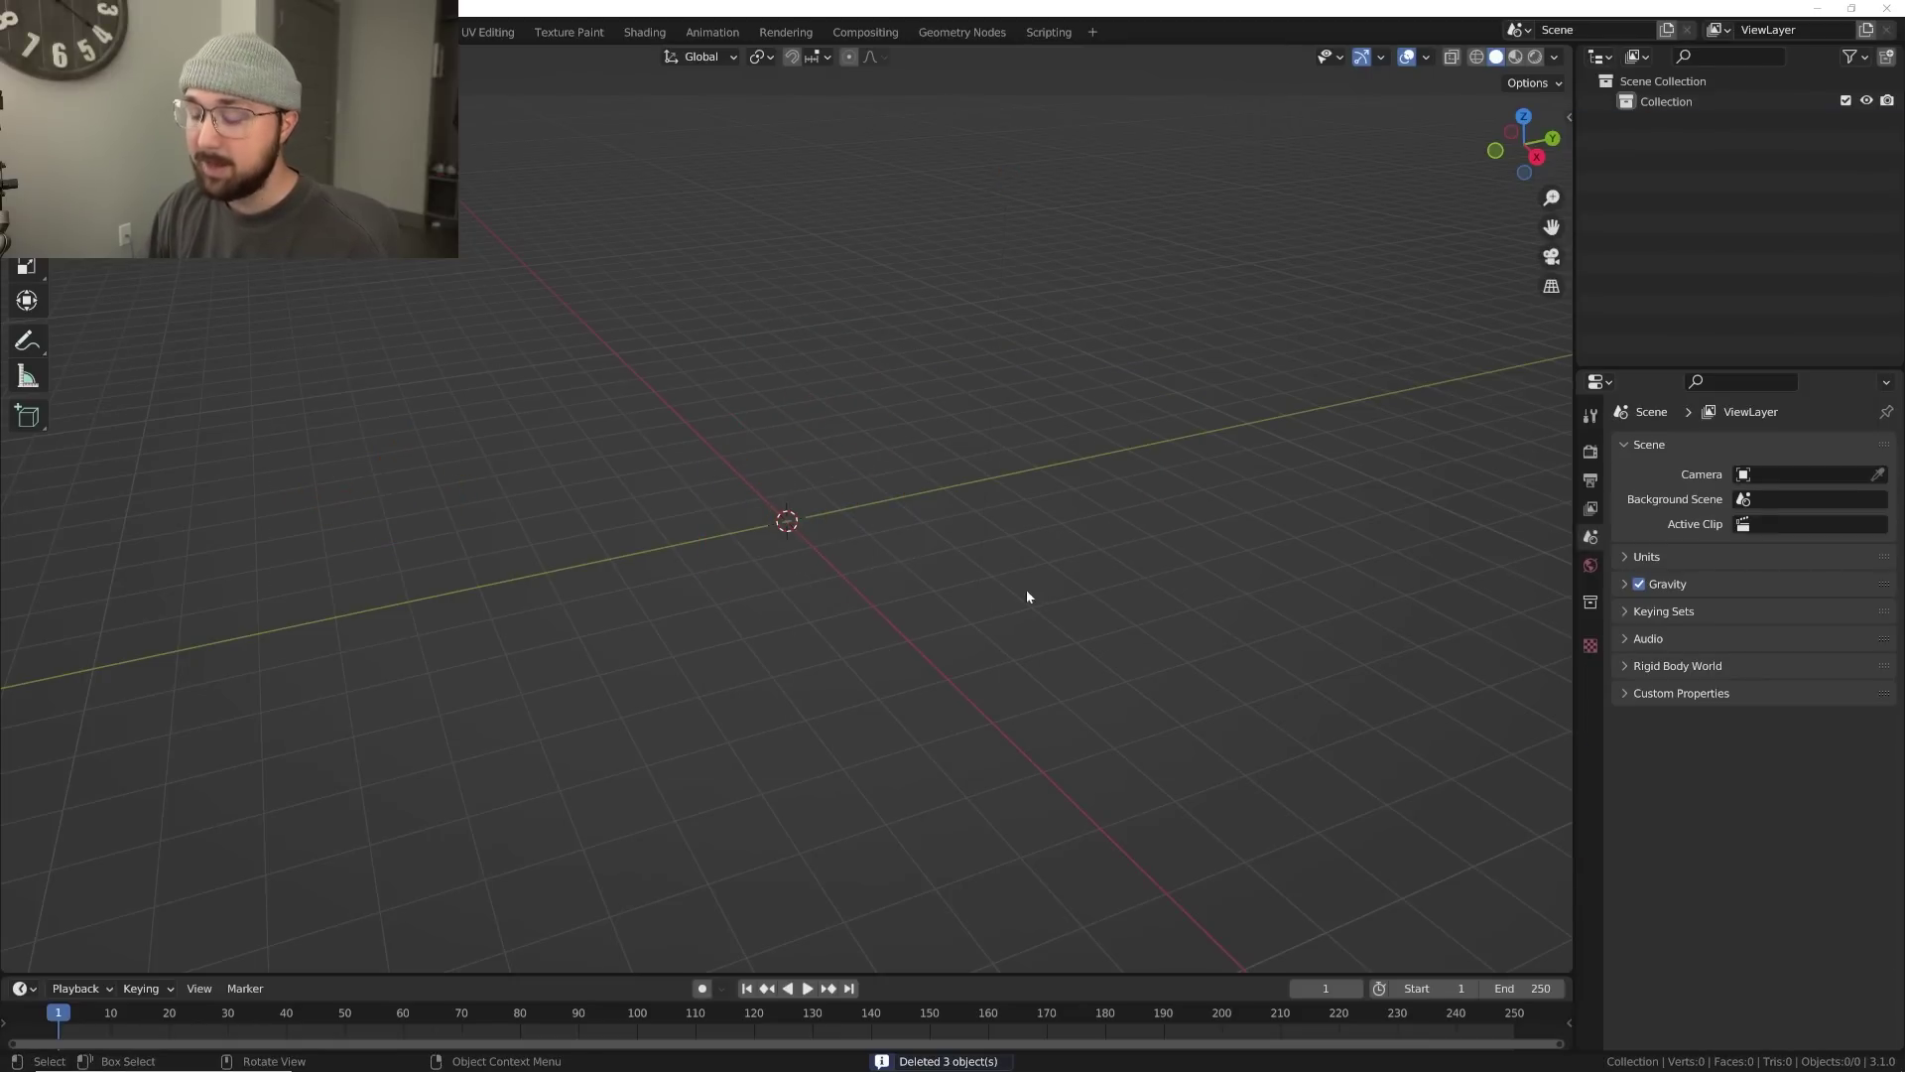
key(shift+a)
click(1109, 509)
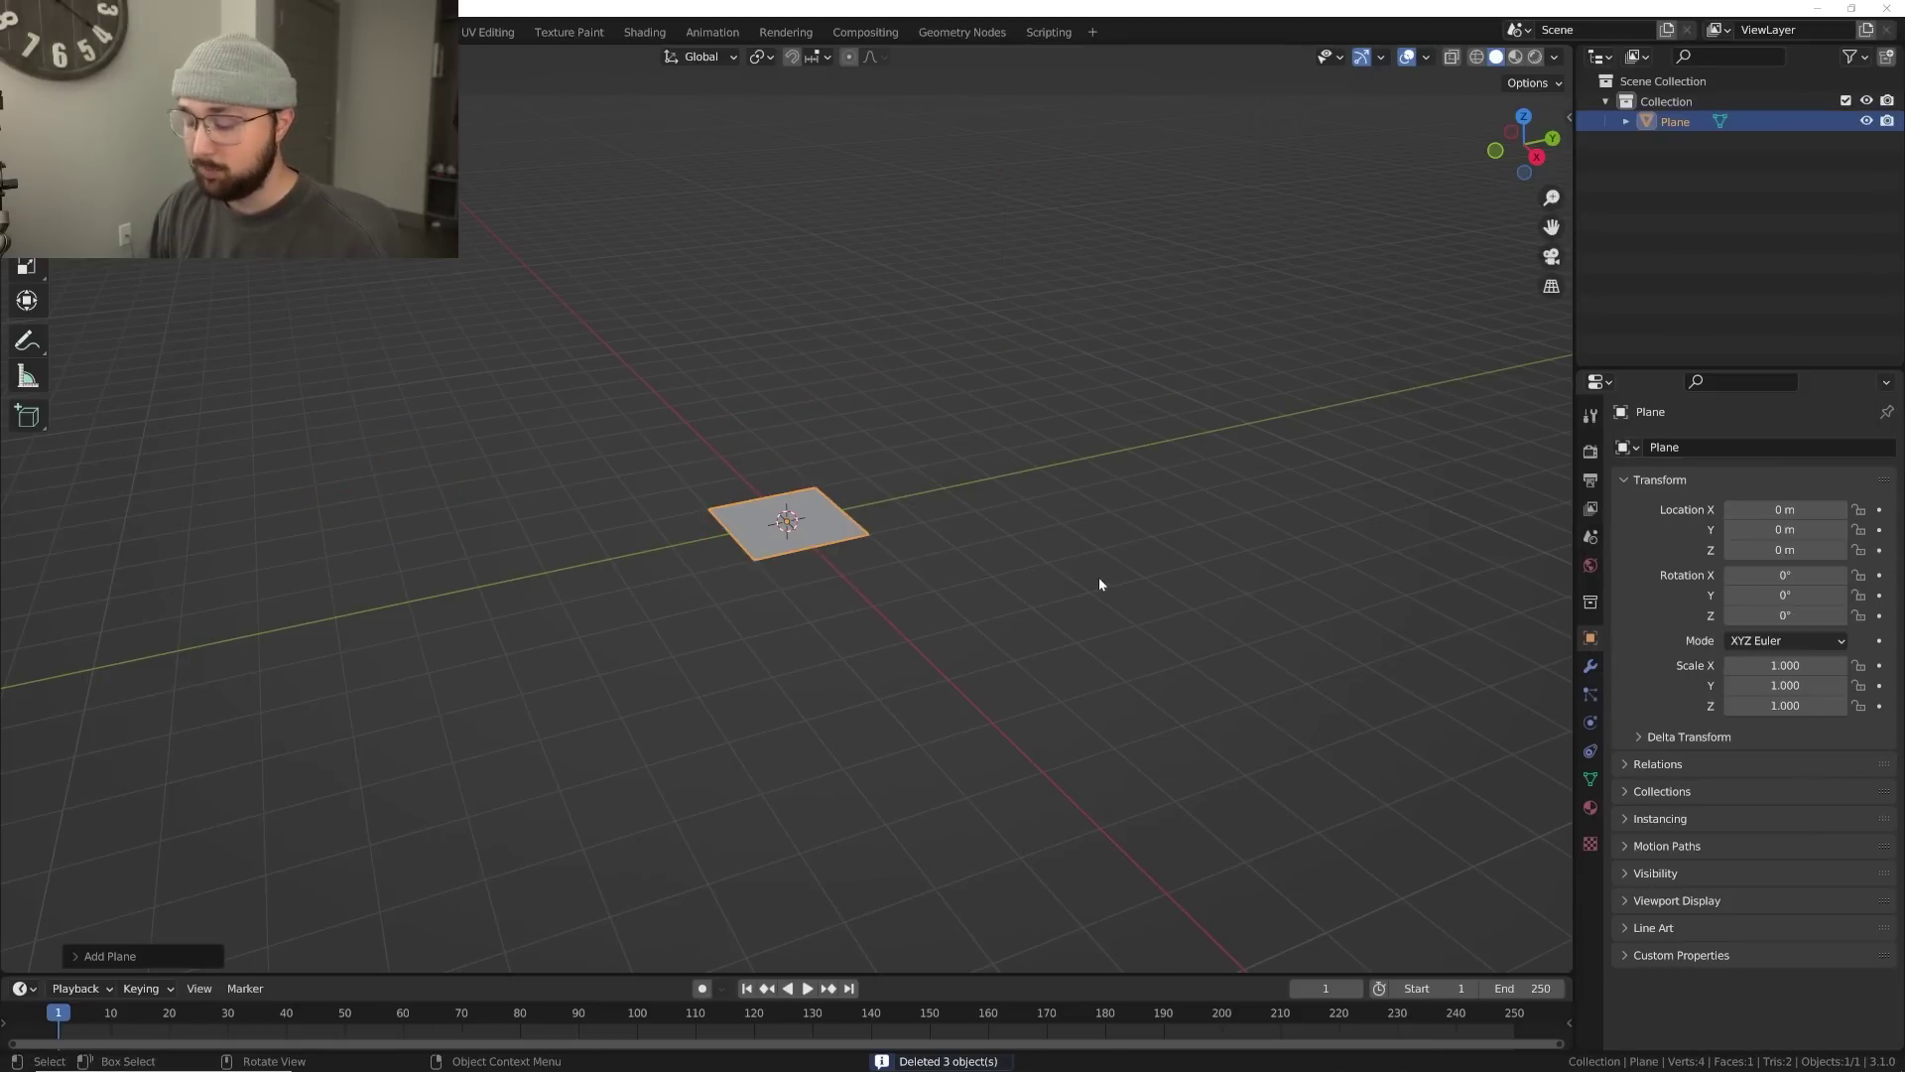
text(s5)
key(Return)
Extrude one edge of the plane straight up along Z into a backdrop wall
middle_drag(1172, 576, 1162, 584)
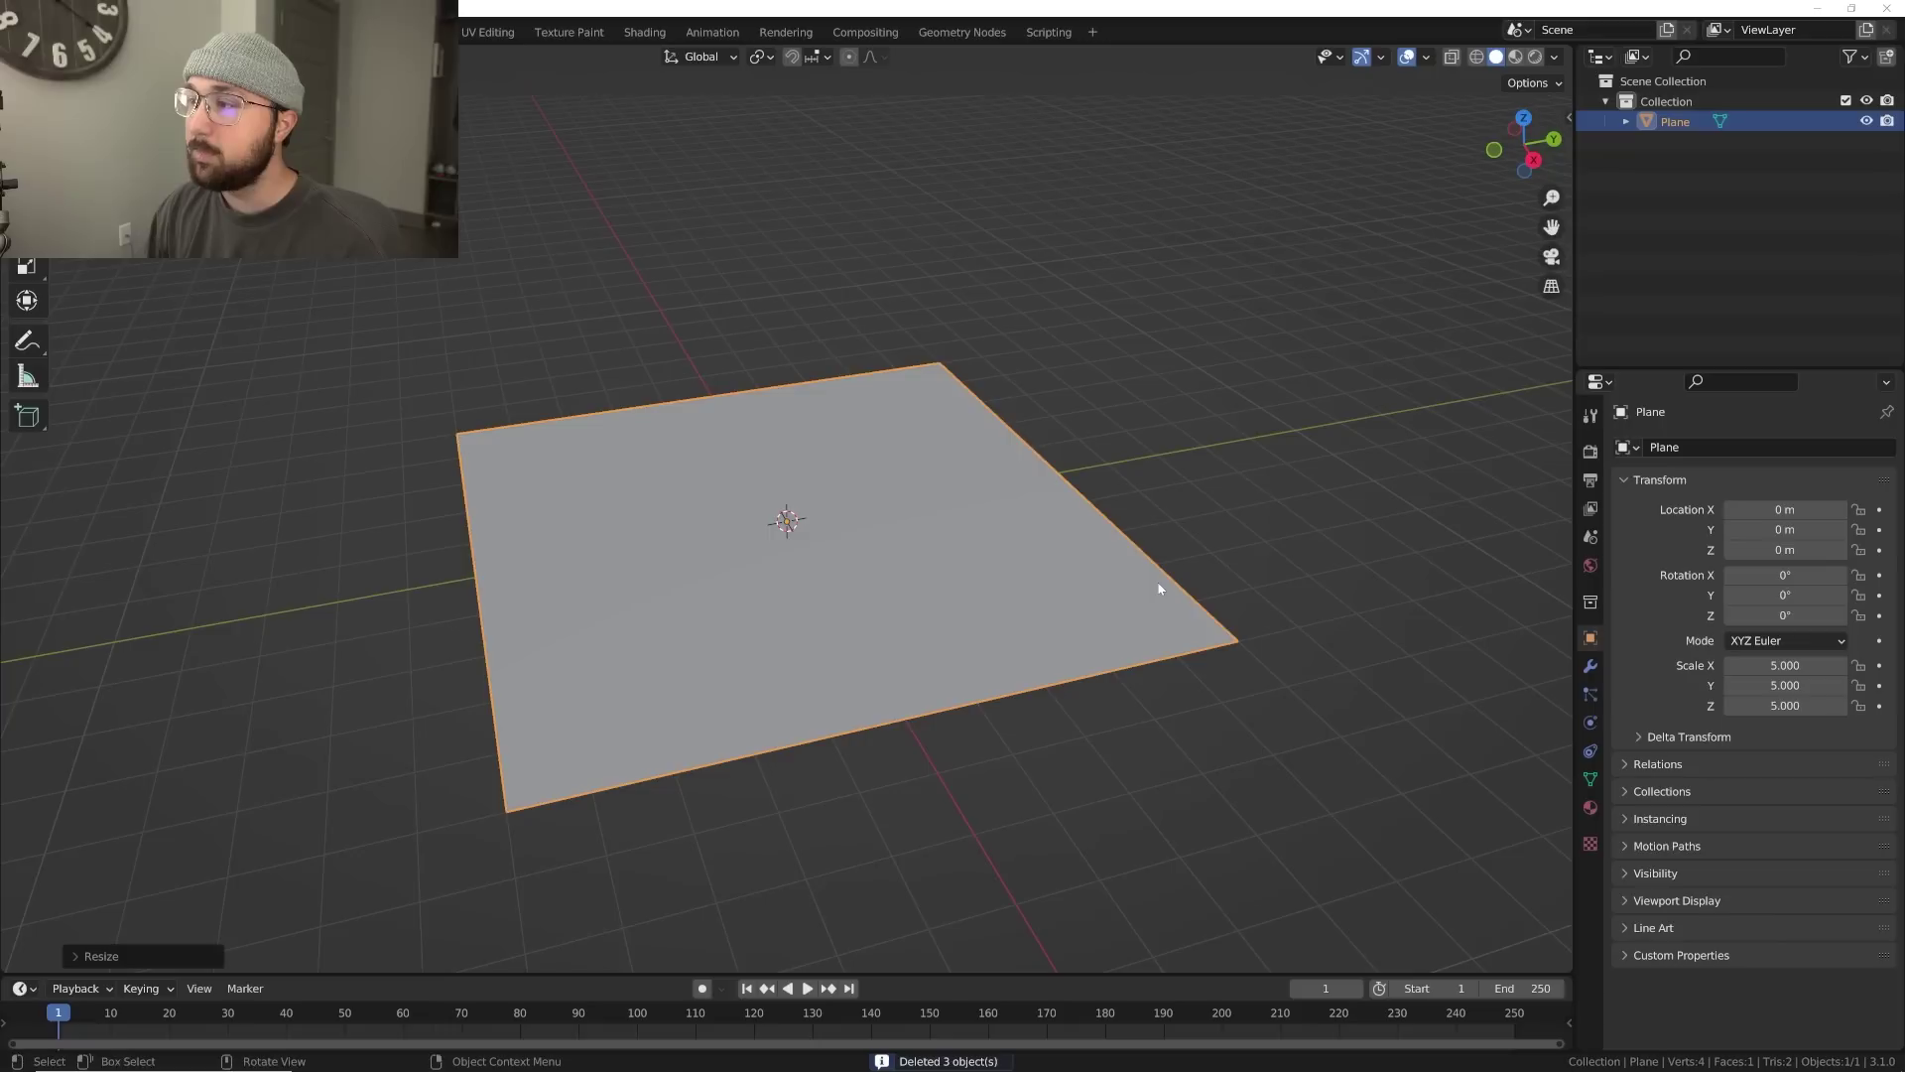
key(Tab)
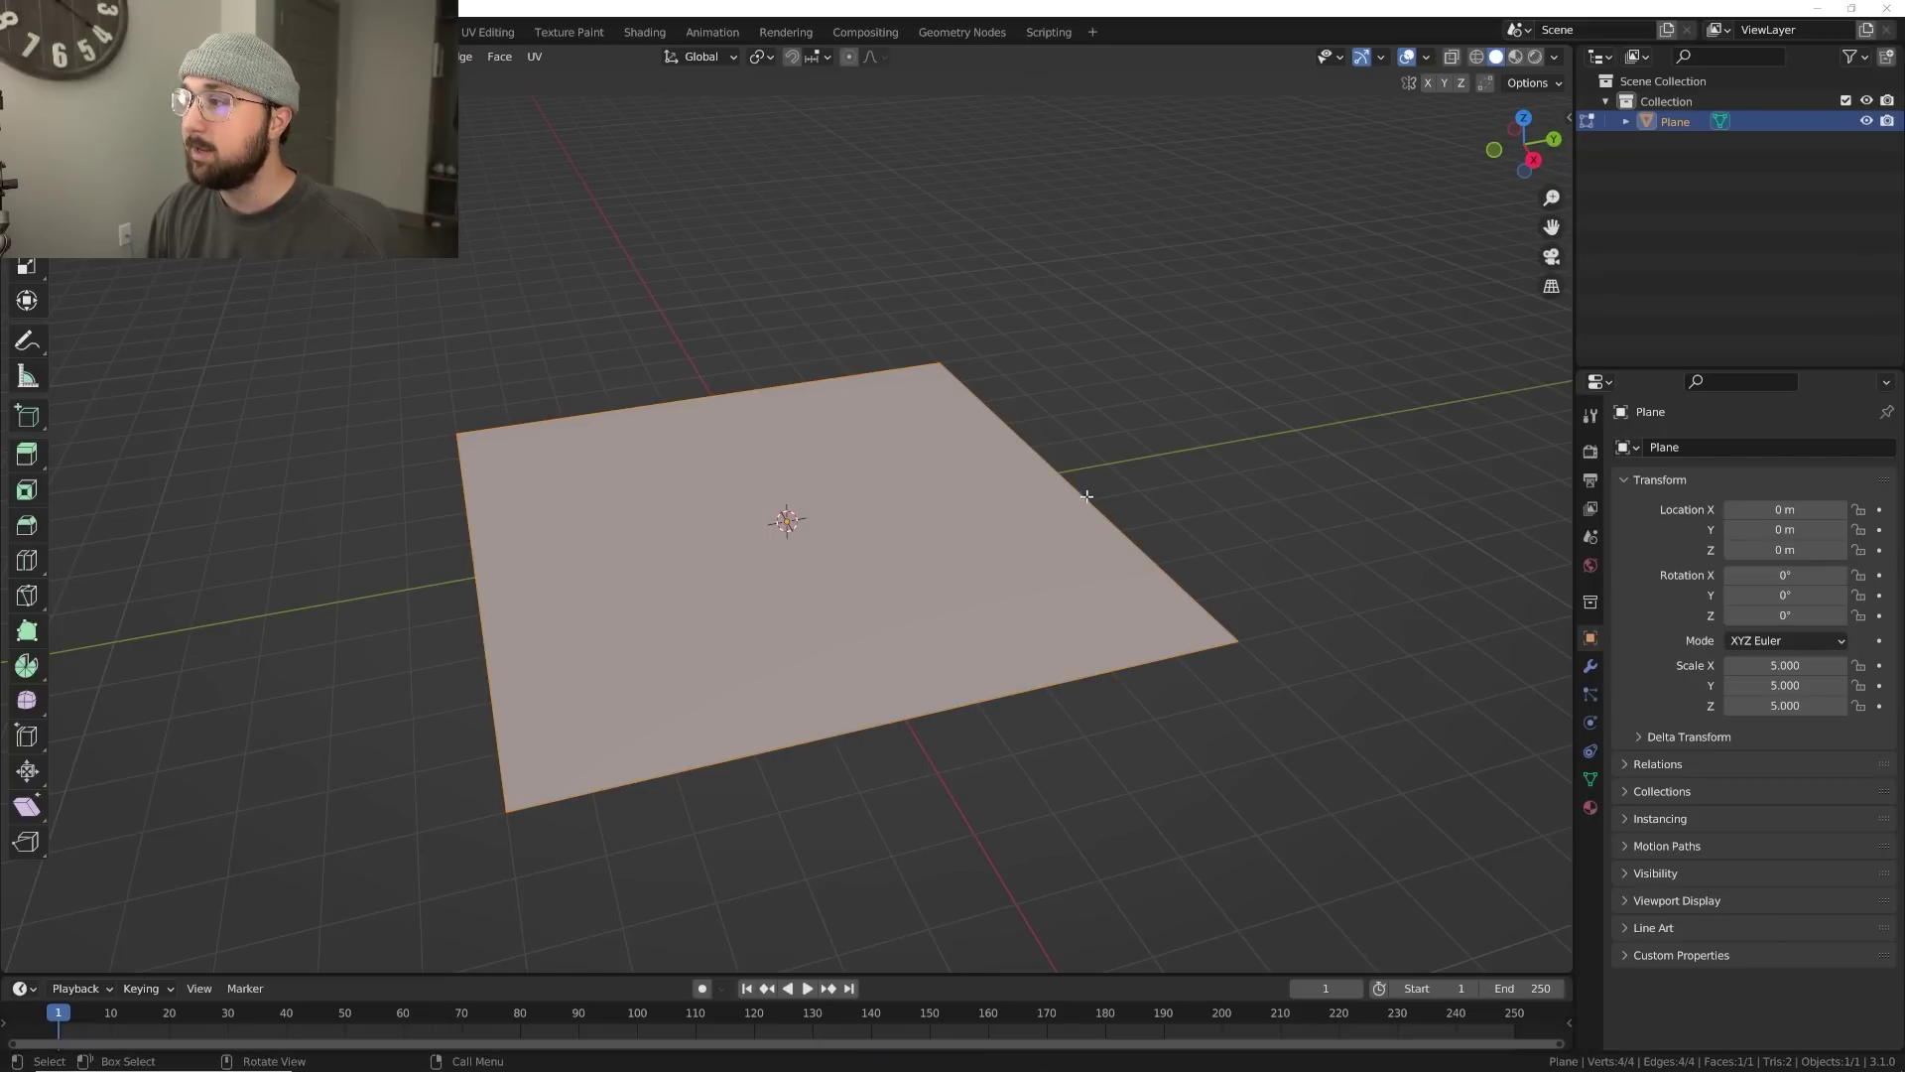
click(1085, 486)
middle_drag(1220, 493, 1114, 497)
key(e)
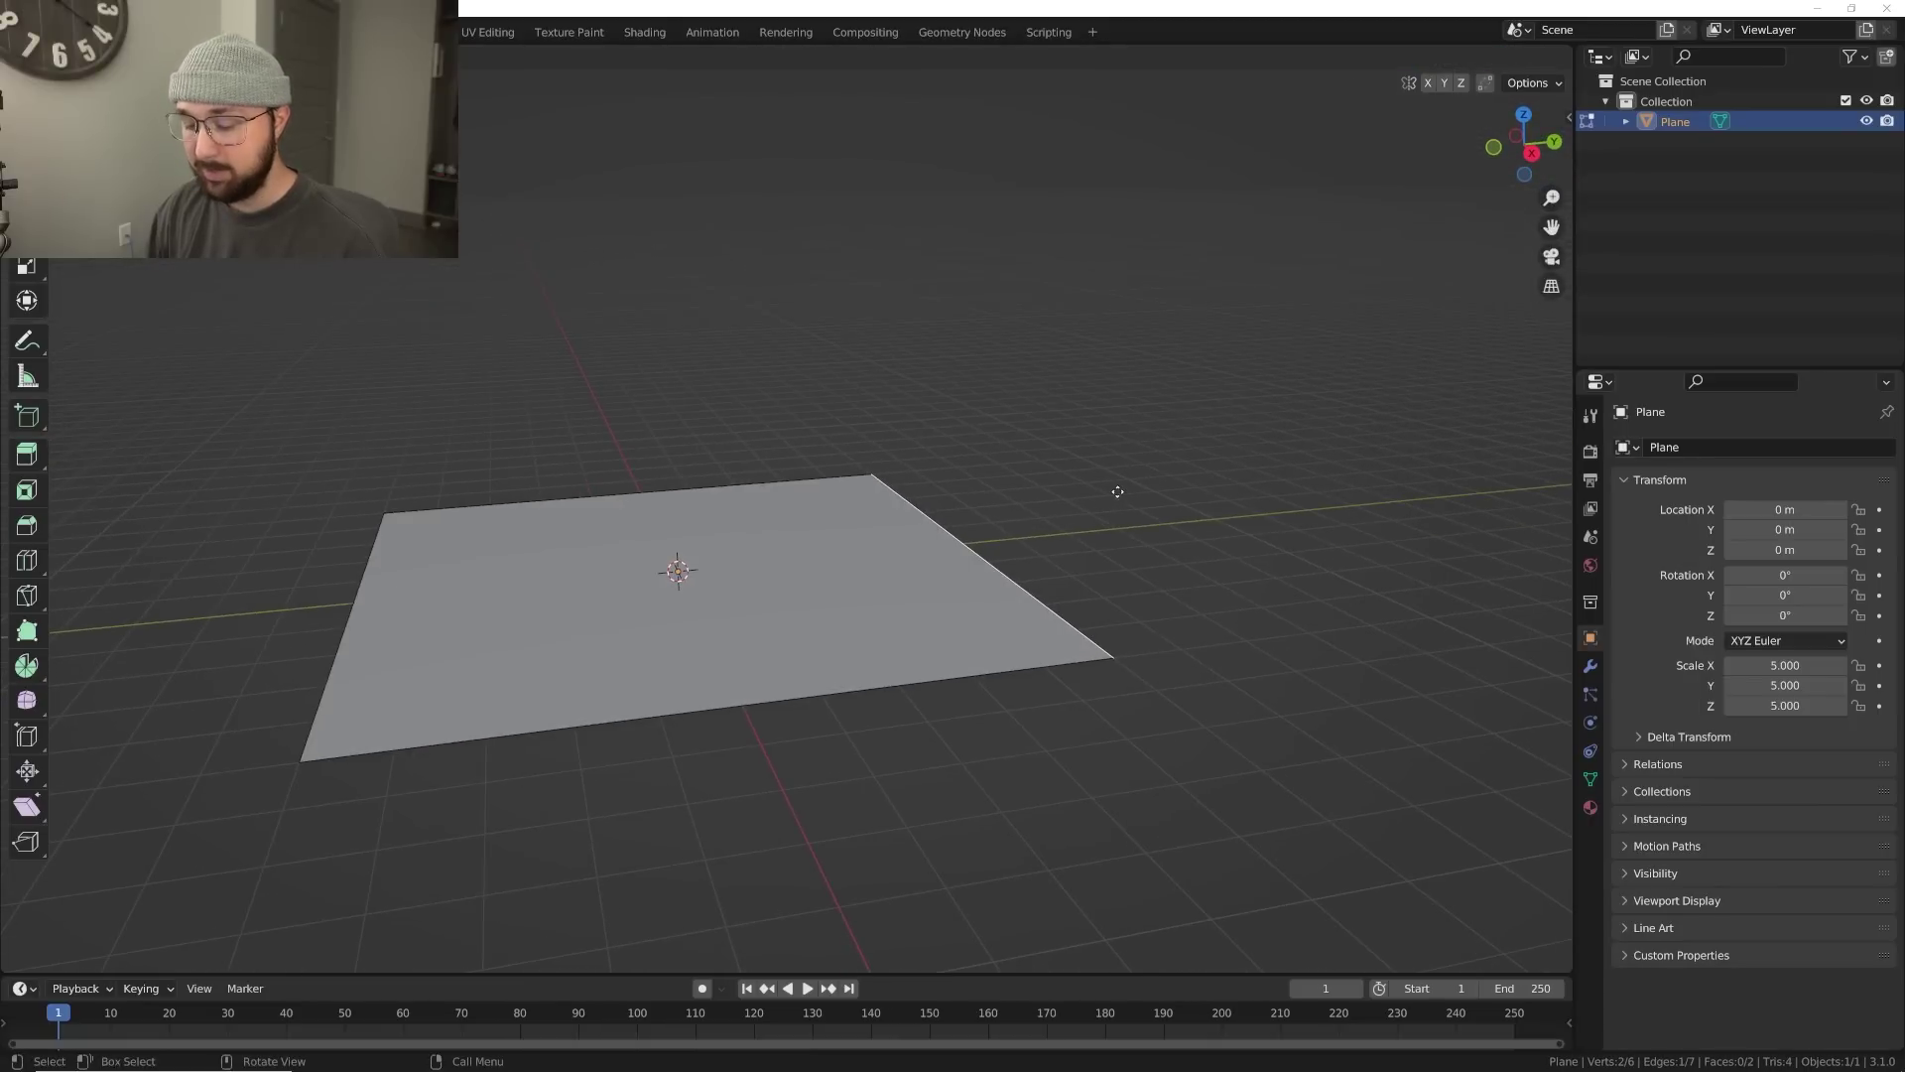
key(z)
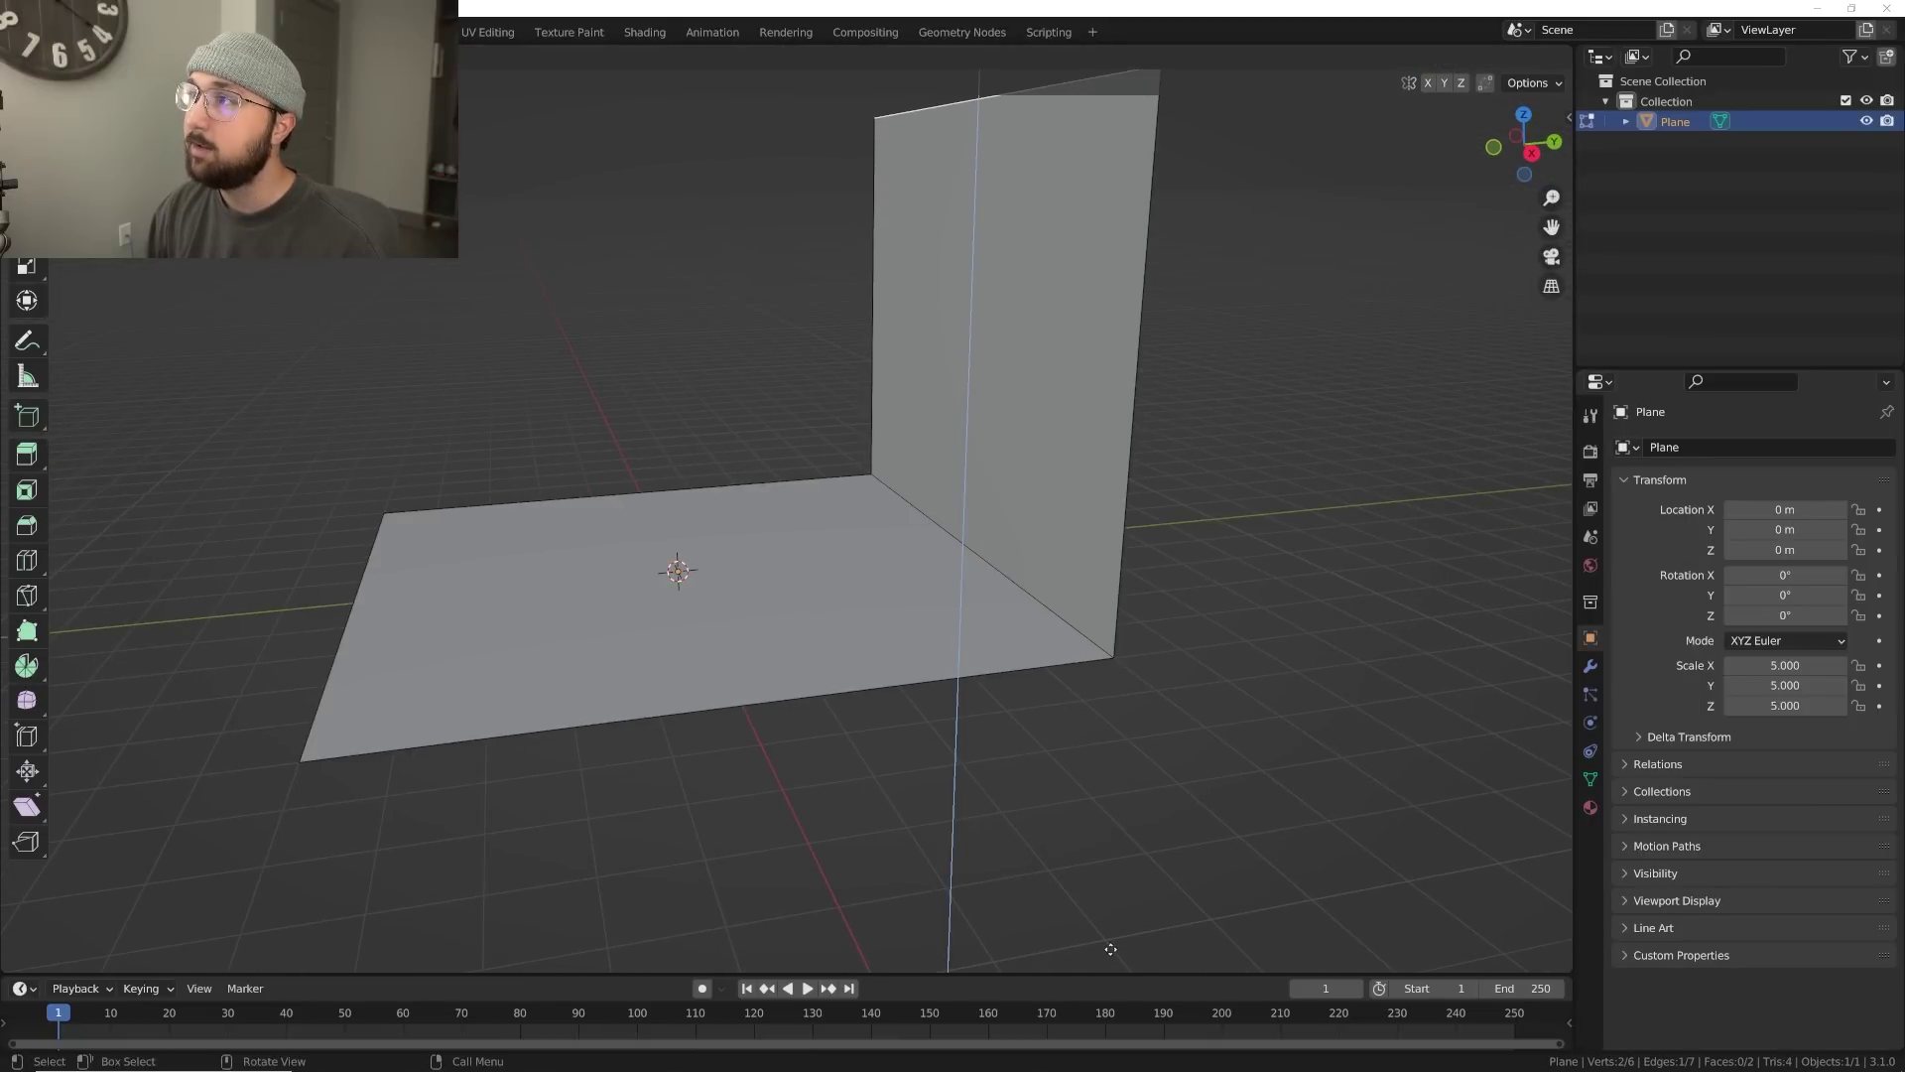
click(1103, 893)
key(Tab)
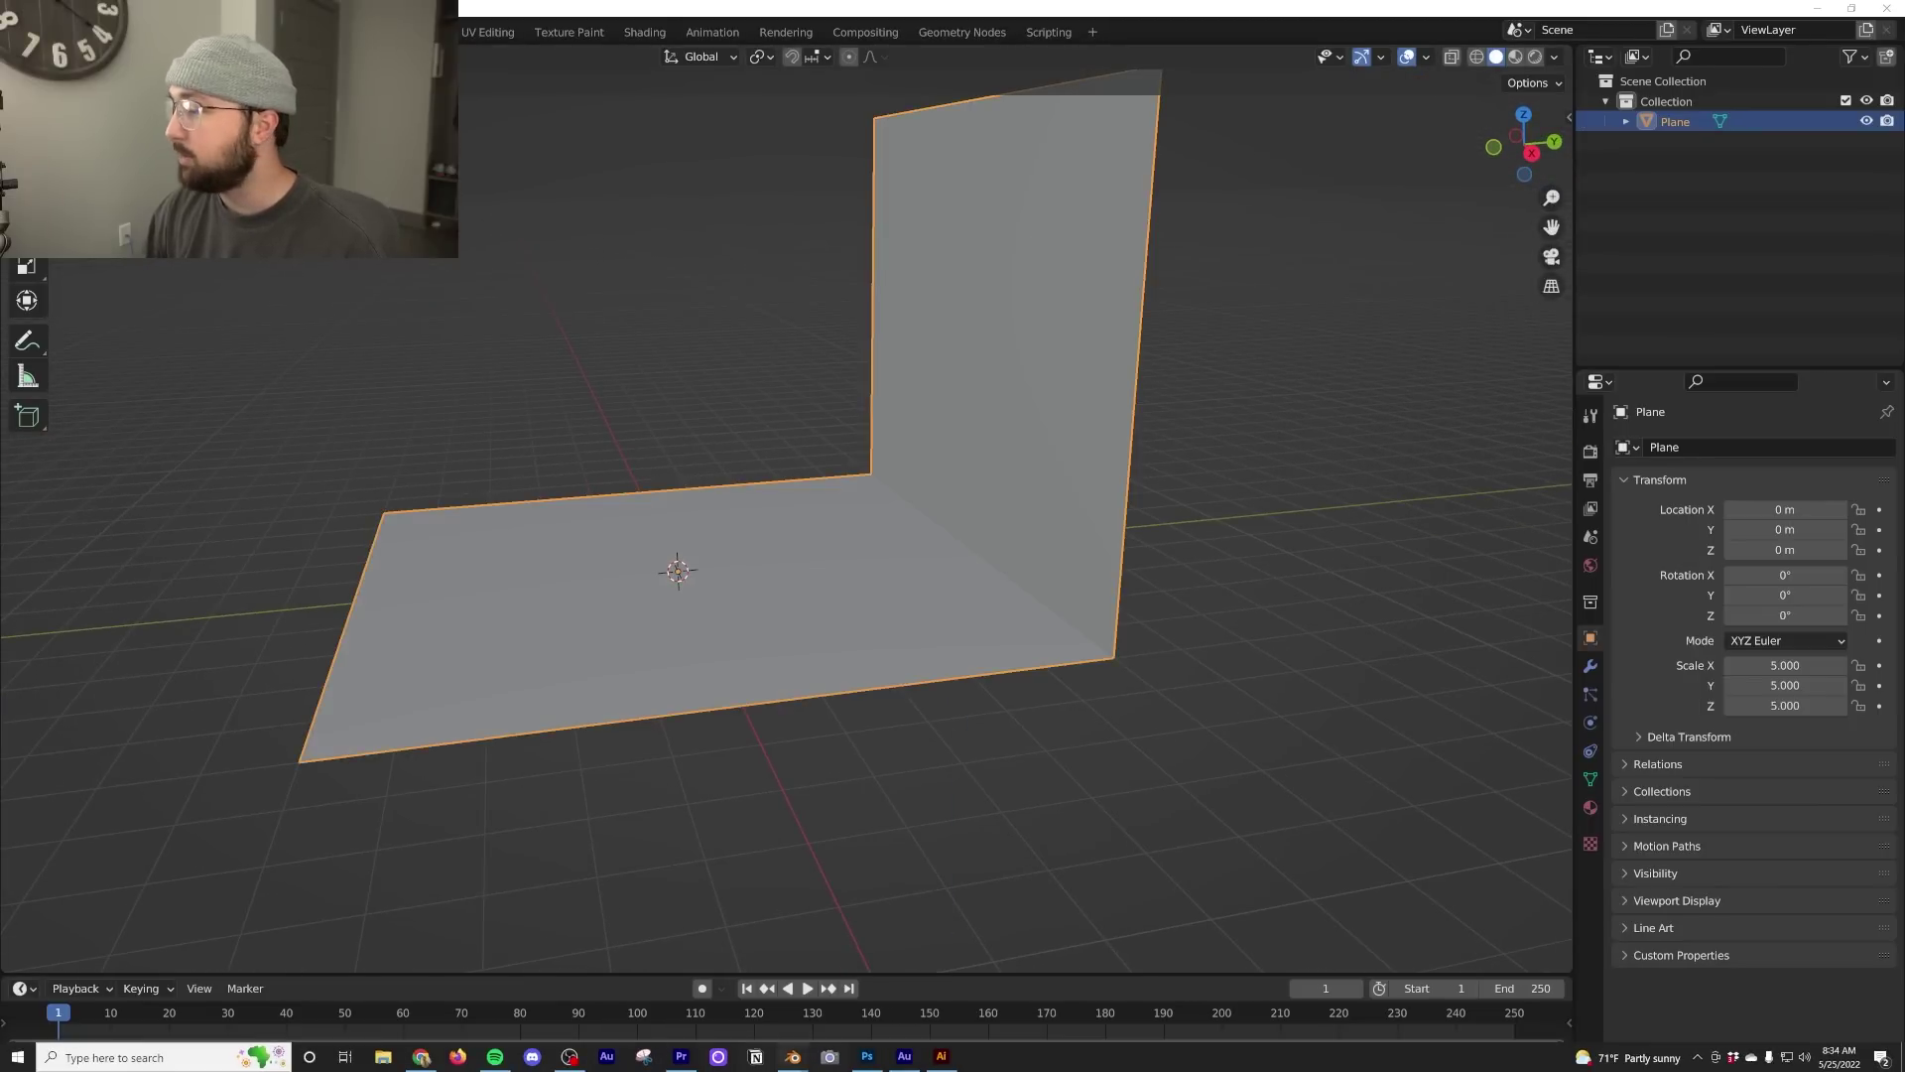
click(1901, 1067)
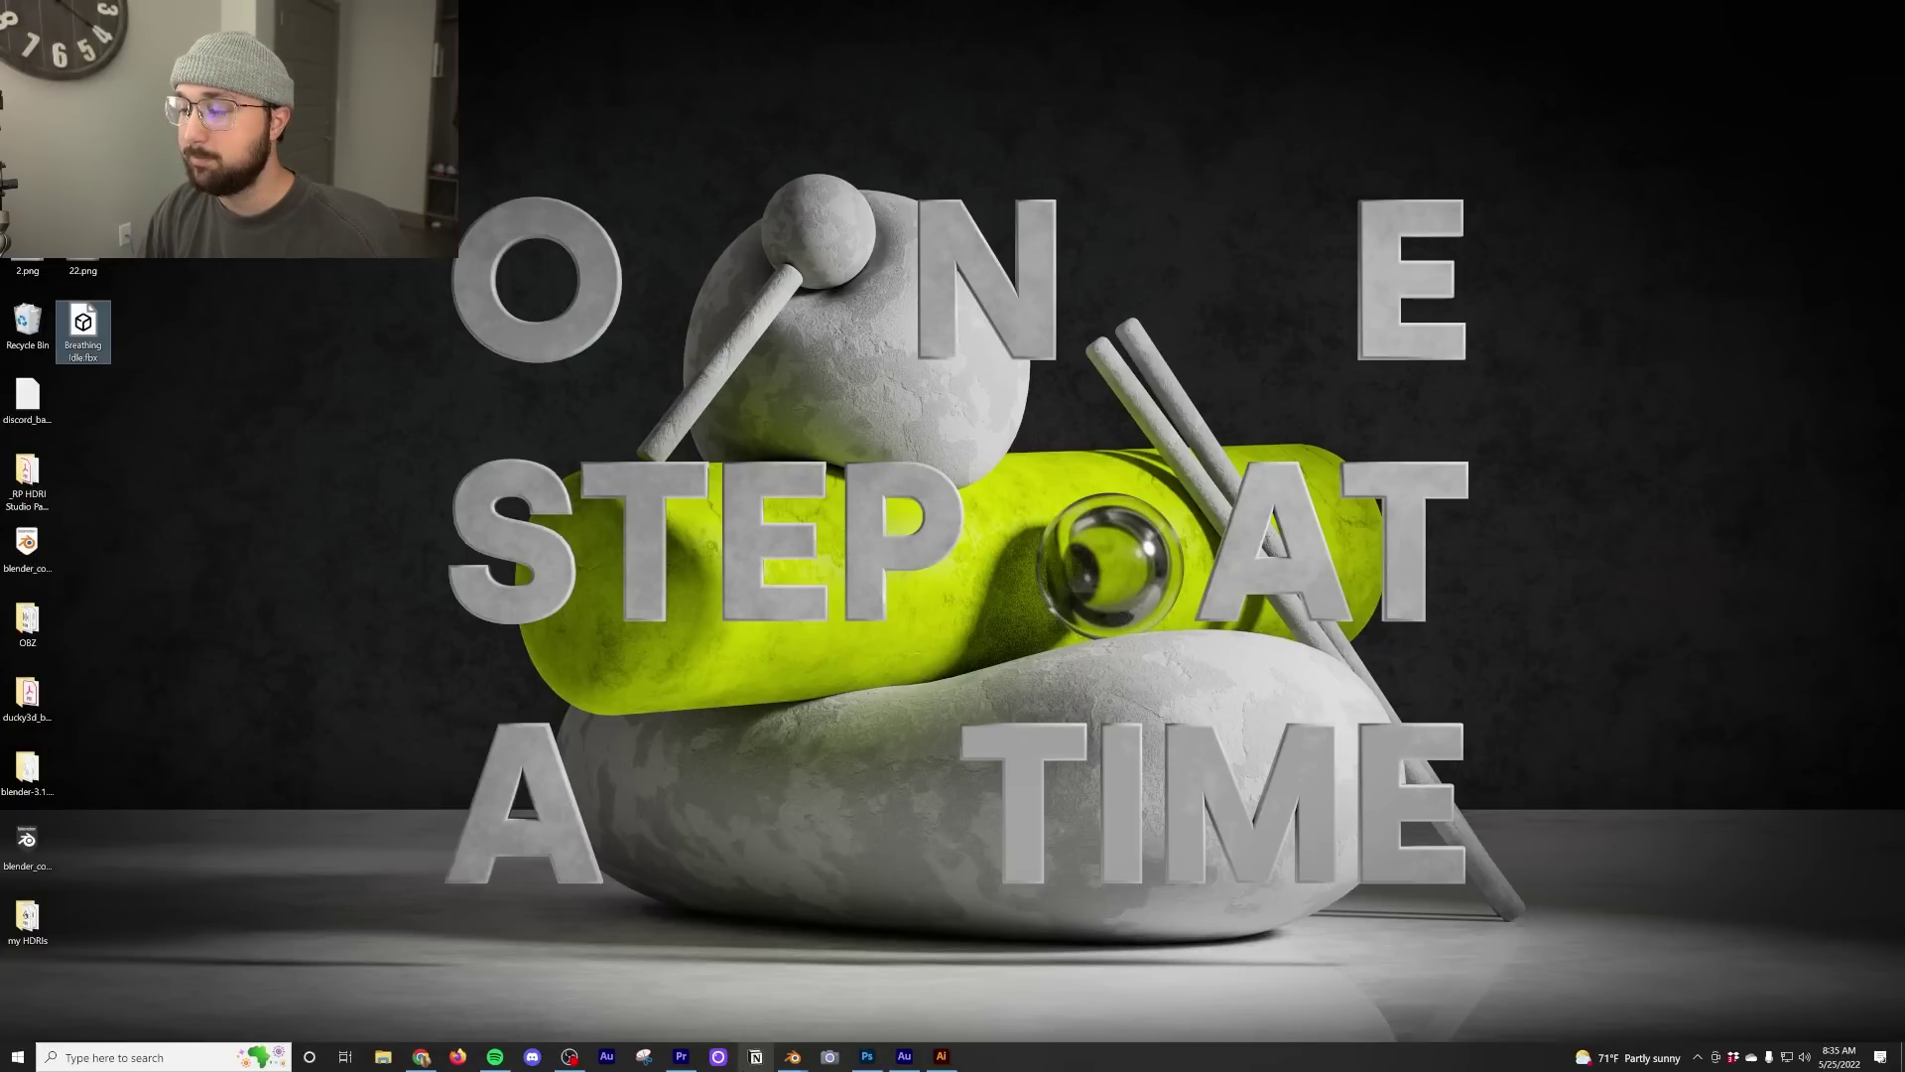
Add a Bevel modifier with 0.47 m amount and 16 segments, then orbit to inspect the curve
mouse_move(806, 1066)
click(898, 993)
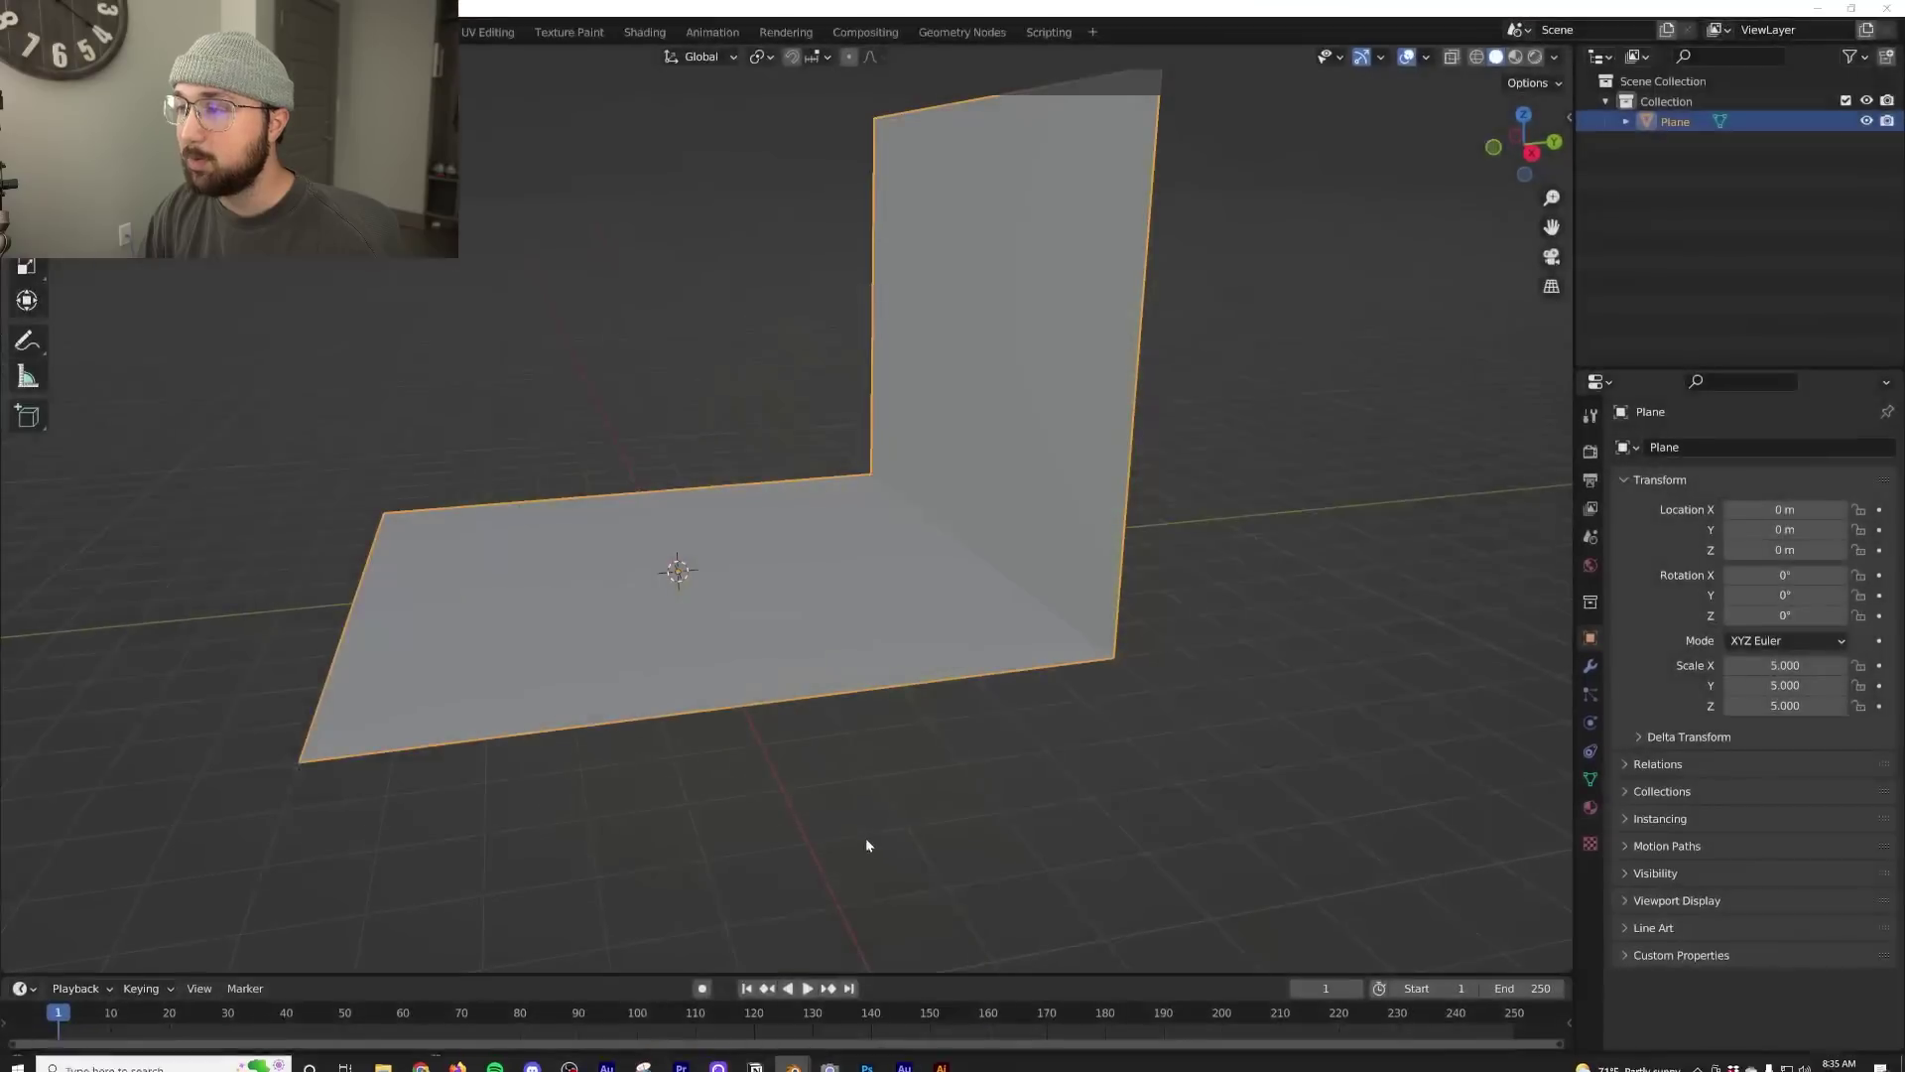
click(1591, 666)
click(1667, 447)
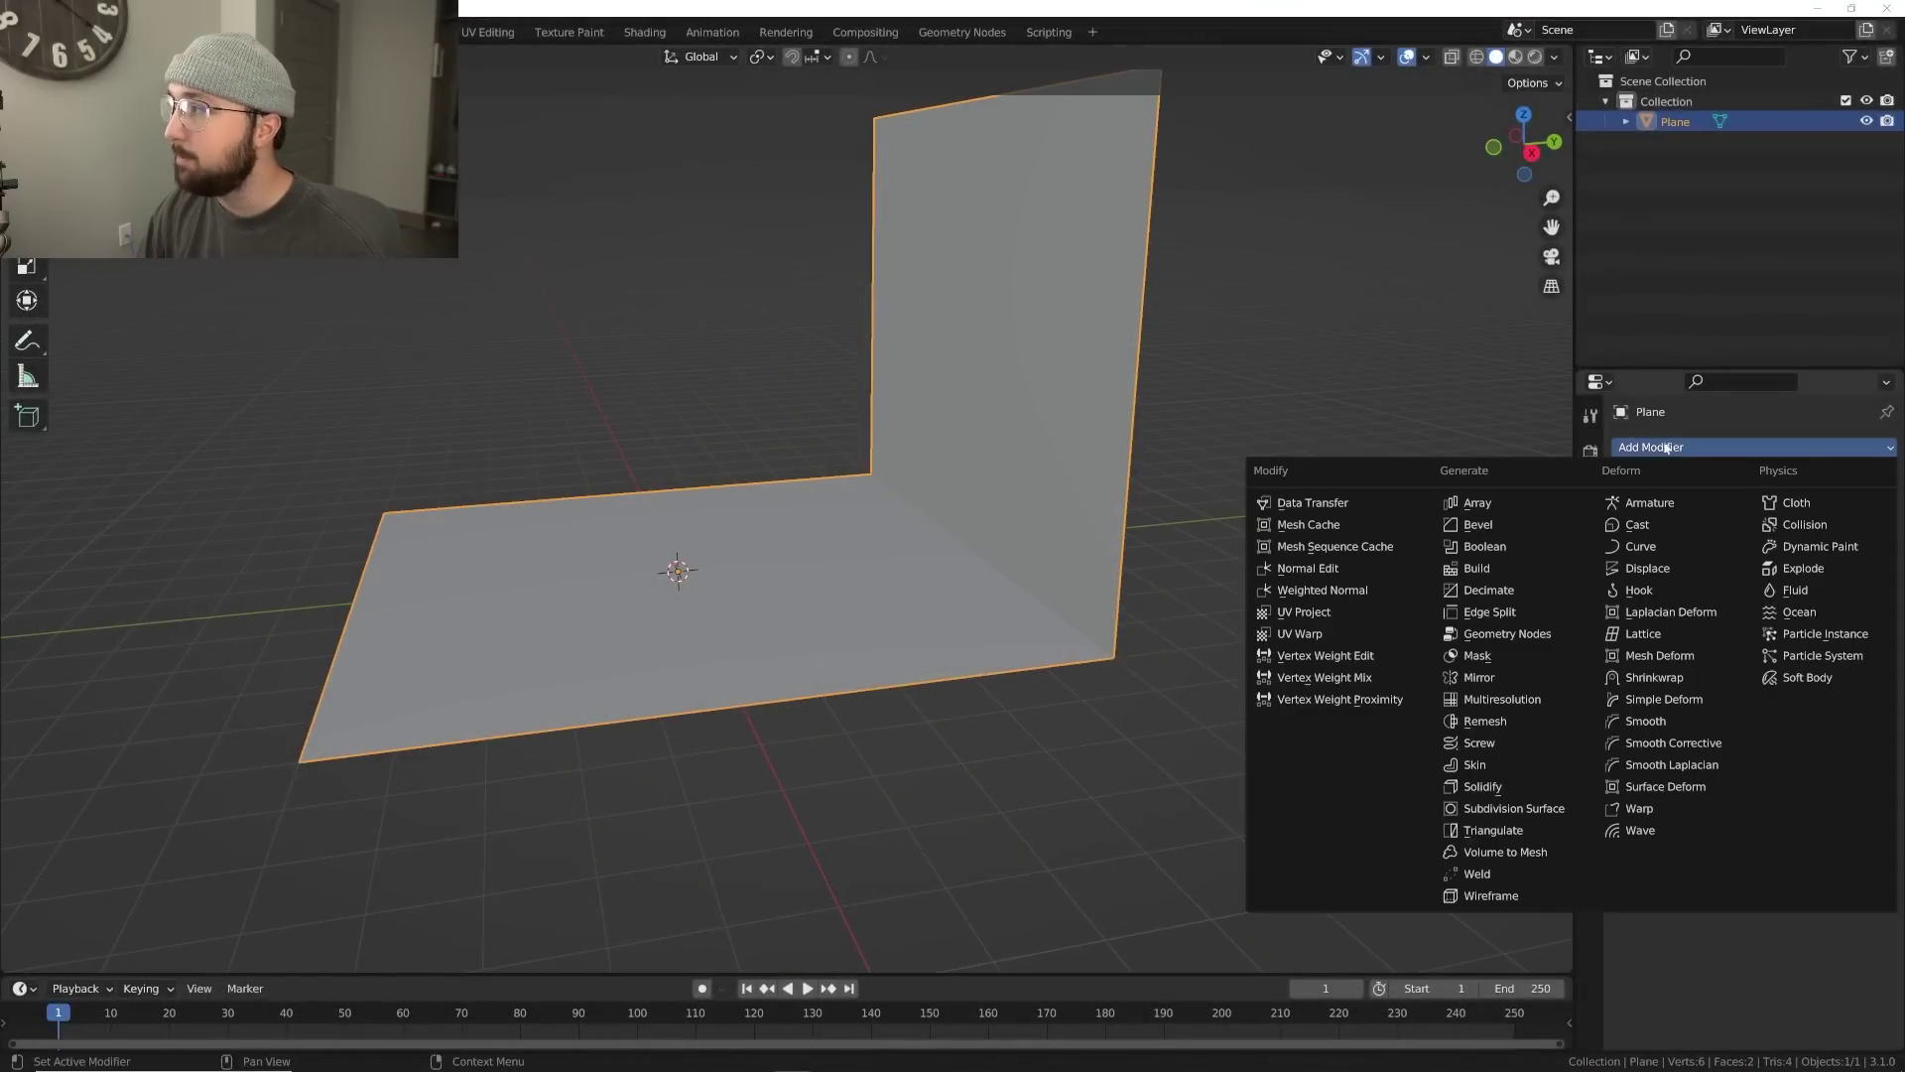
click(1464, 523)
drag(1776, 555, 1866, 580)
right_click(1191, 488)
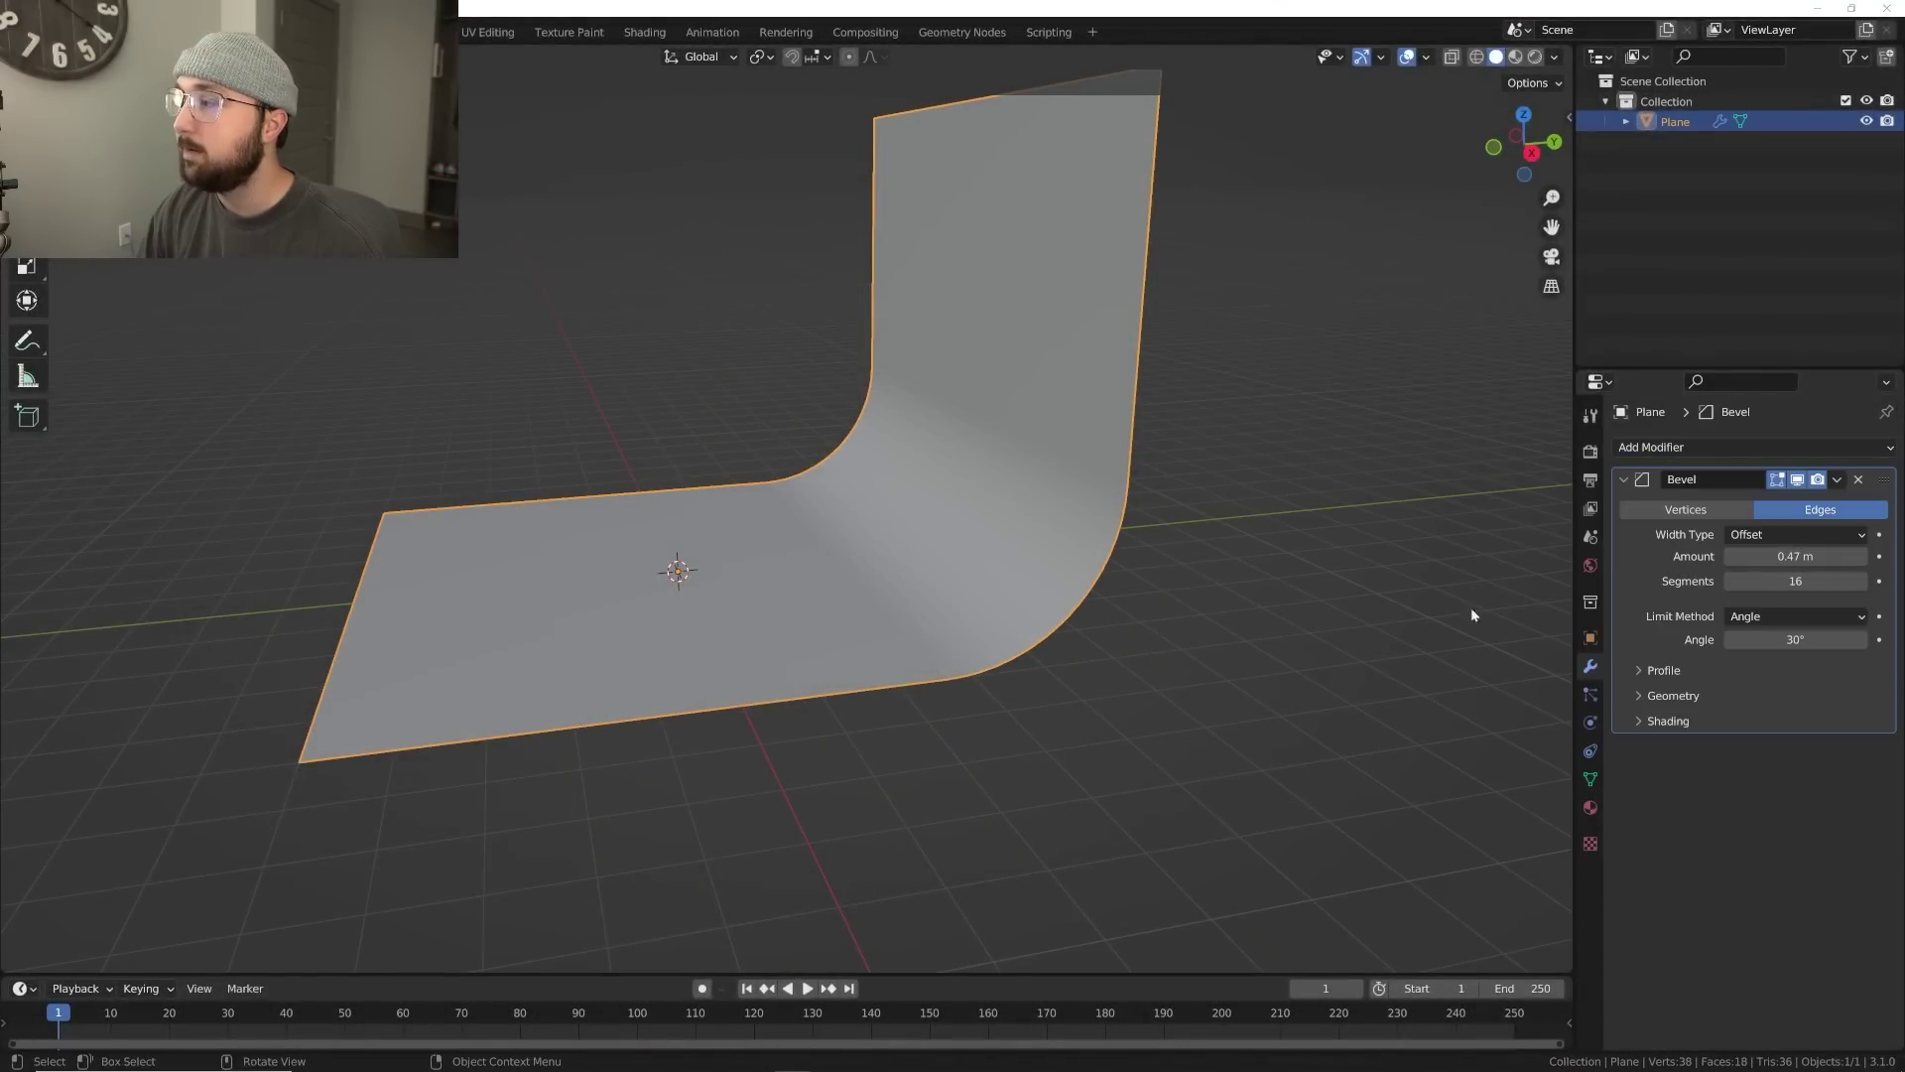
middle_drag(1038, 556, 1224, 555)
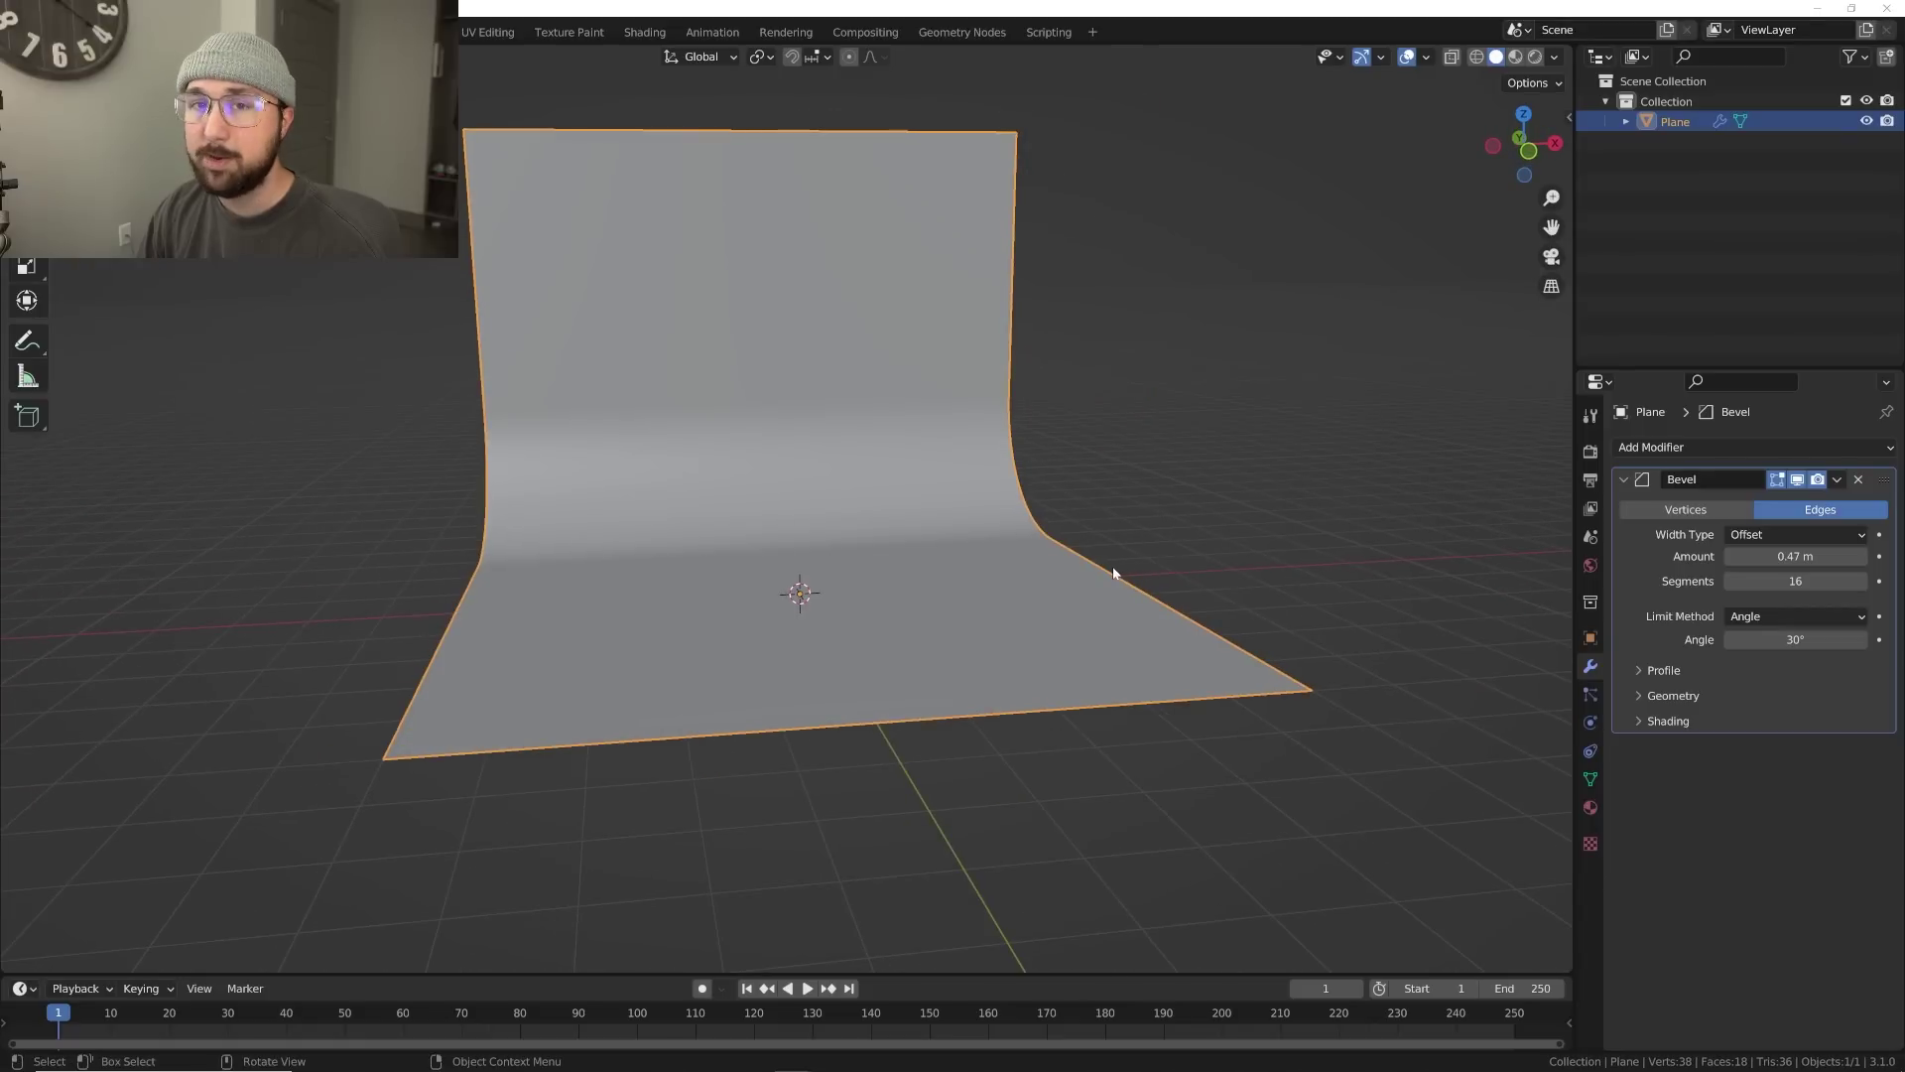
middle_drag(1113, 573, 1114, 562)
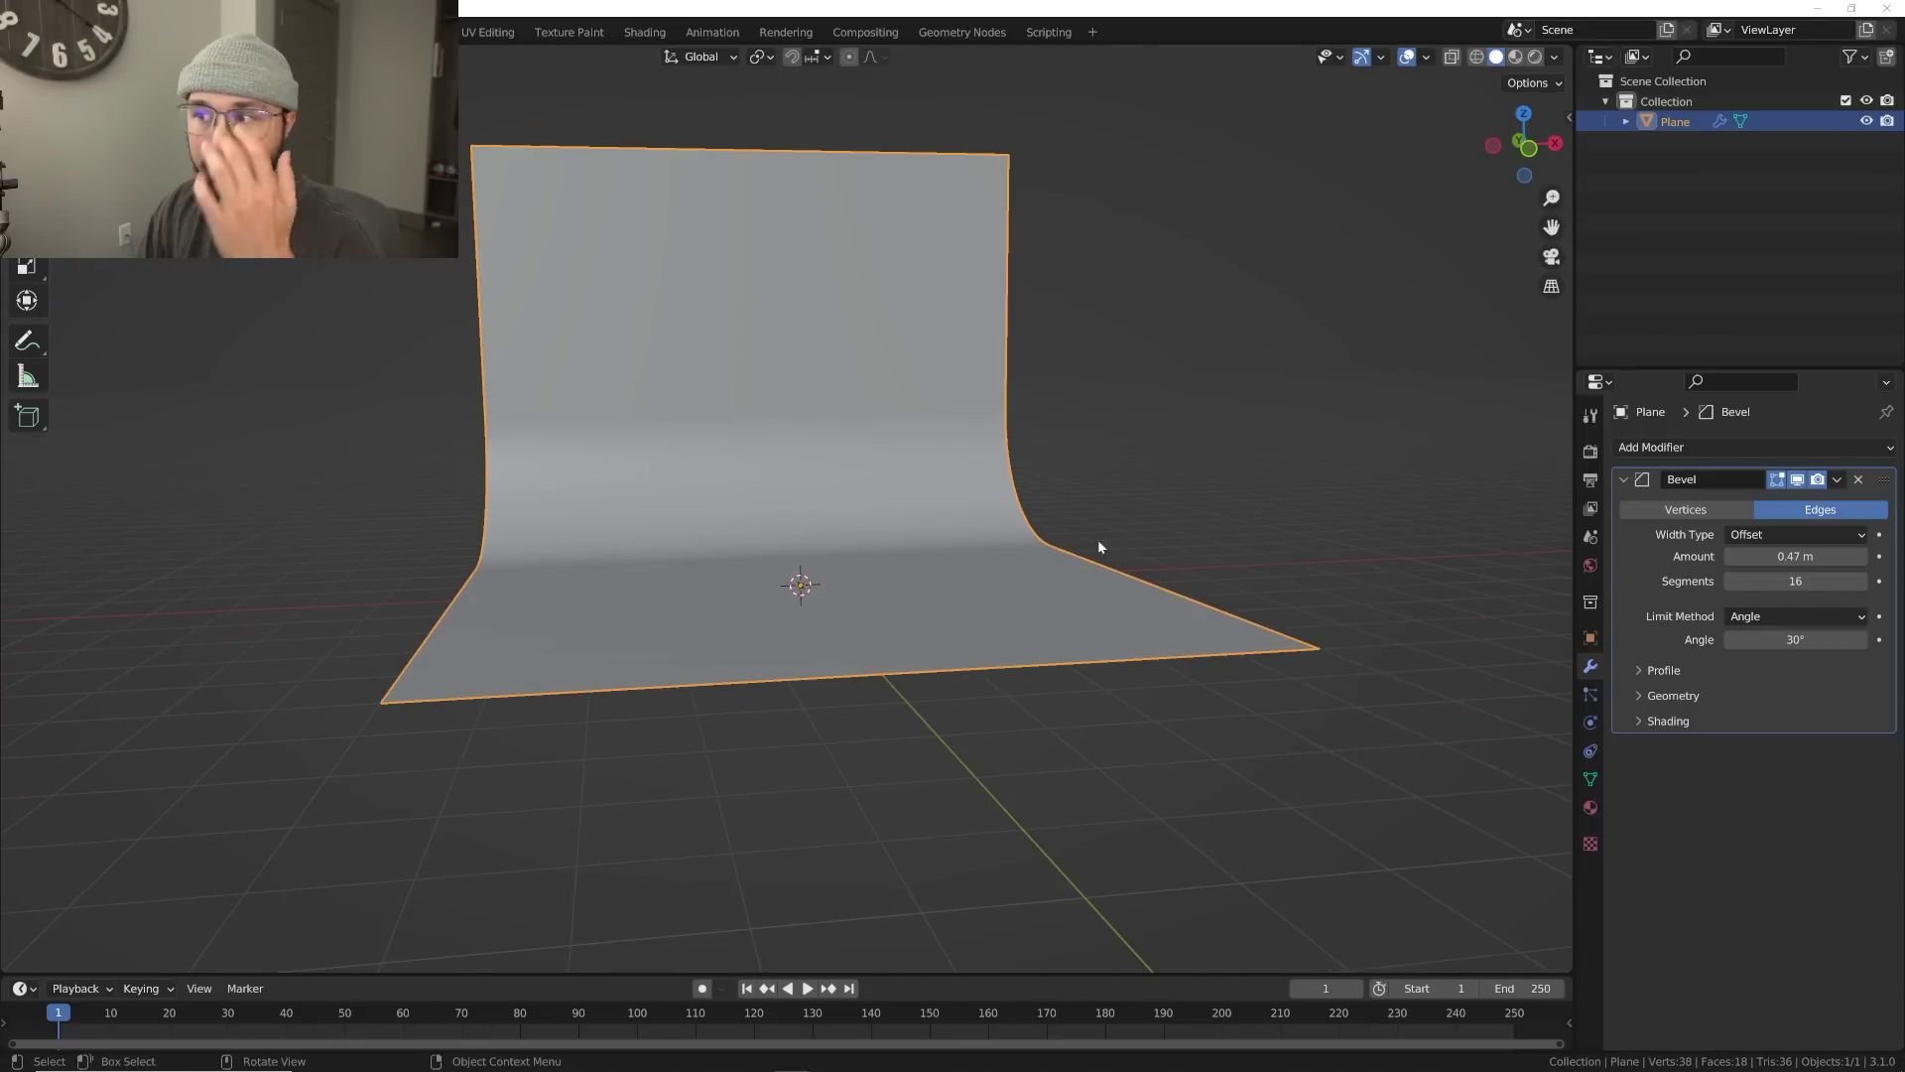
middle_drag(592, 580, 859, 617)
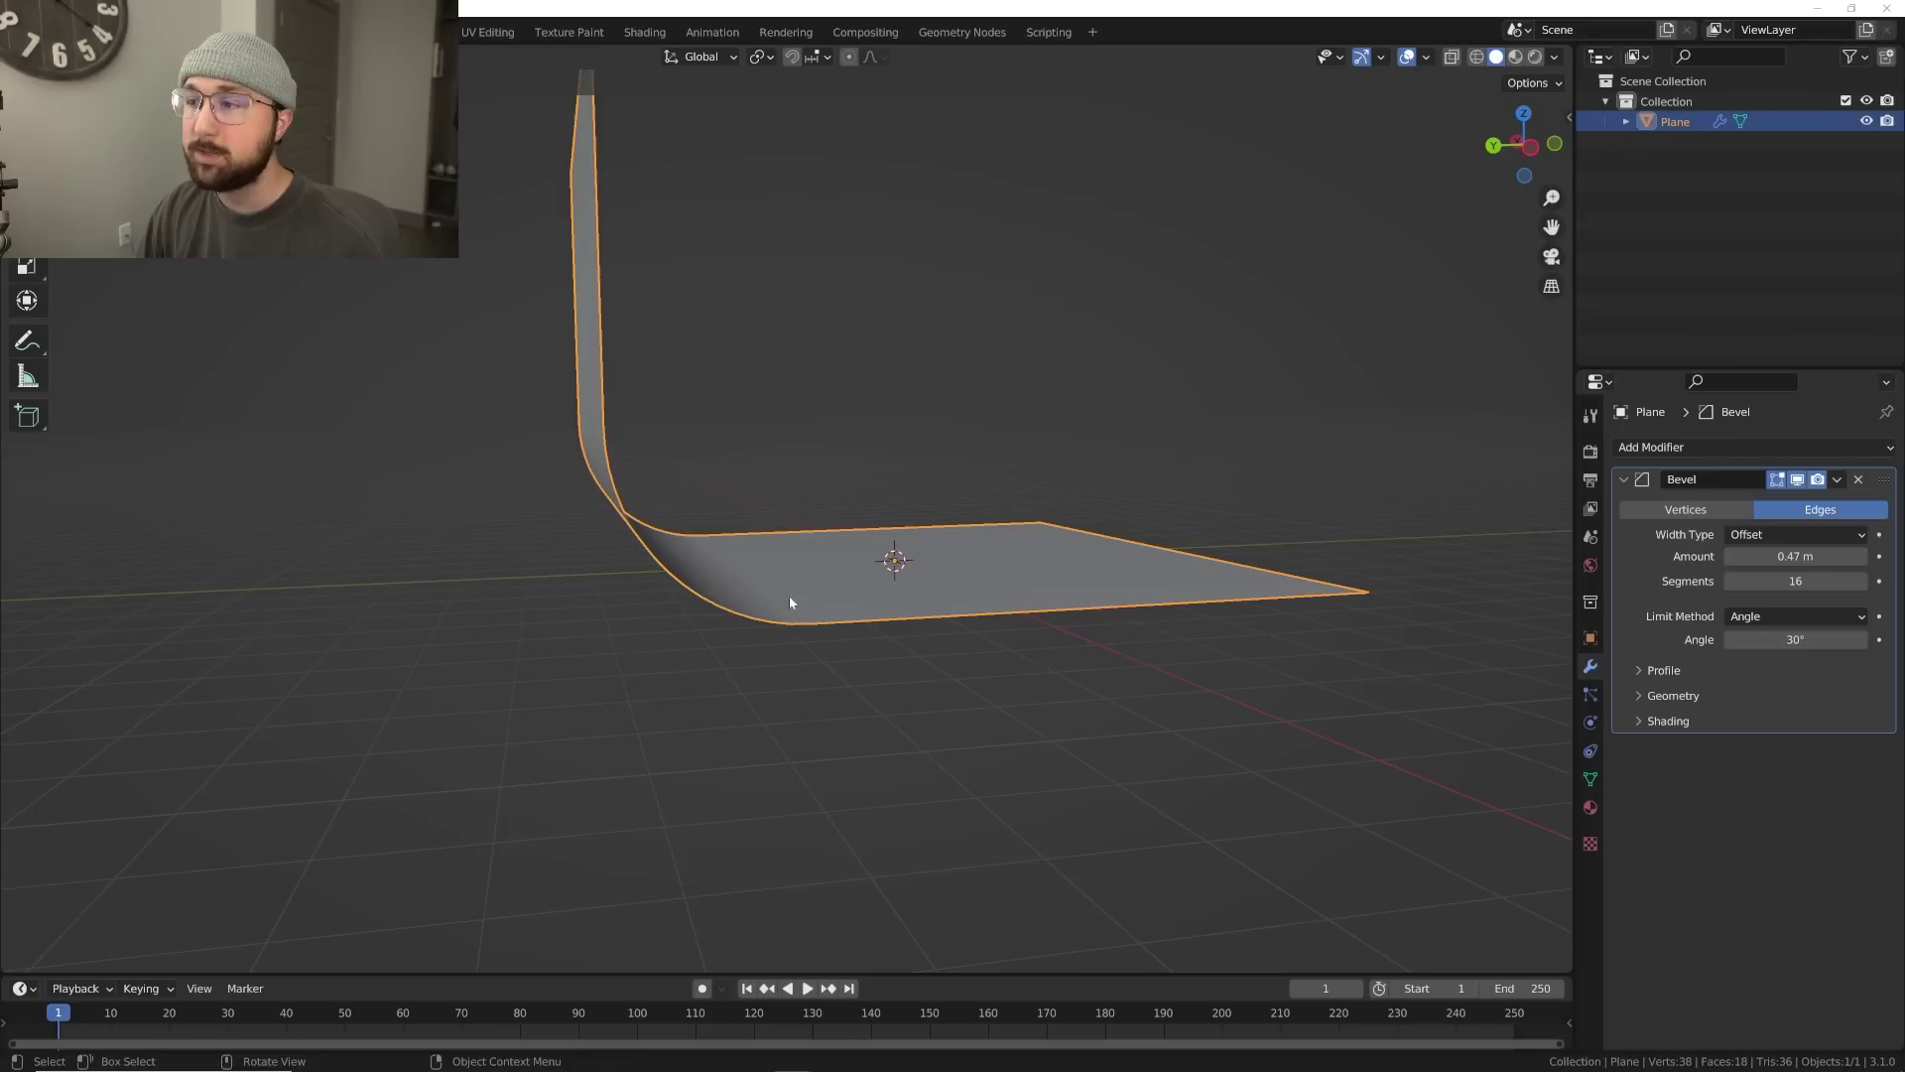
middle_drag(789, 601, 737, 596)
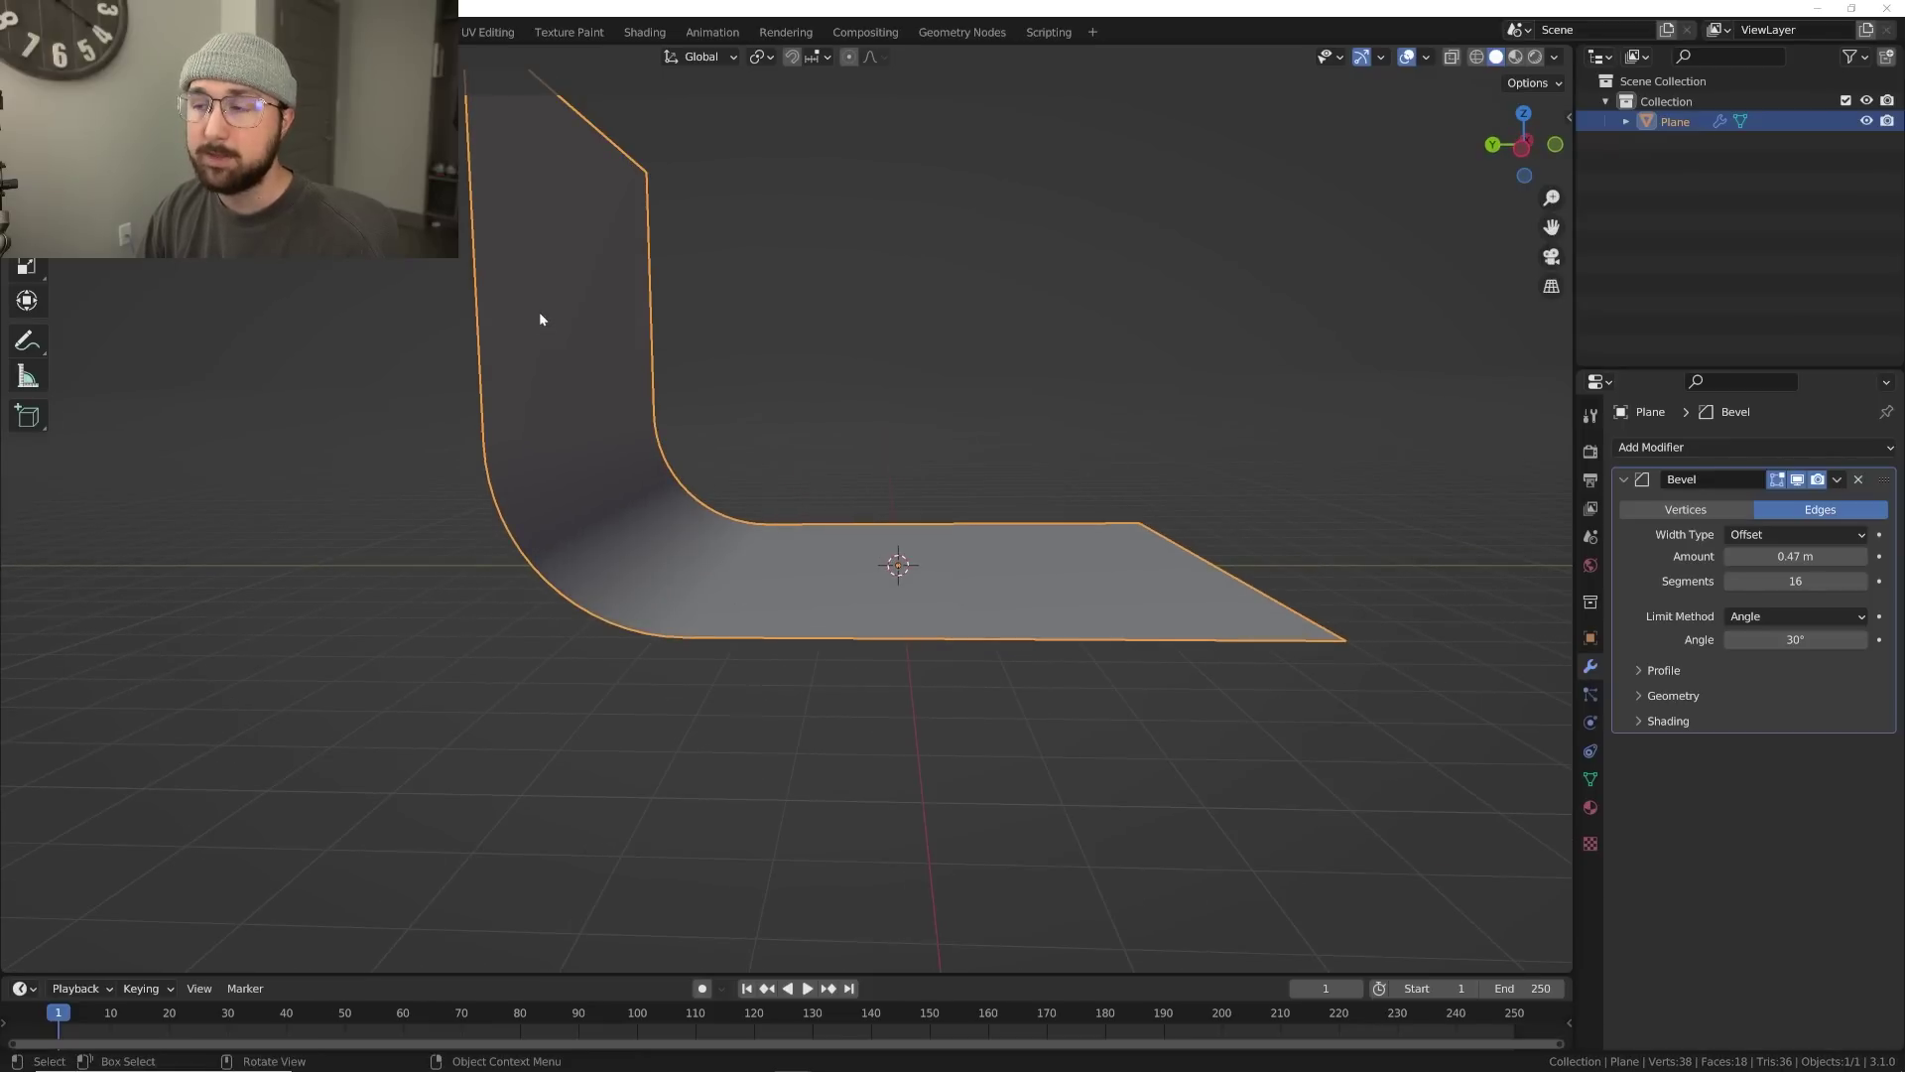
middle_drag(1016, 527, 830, 526)
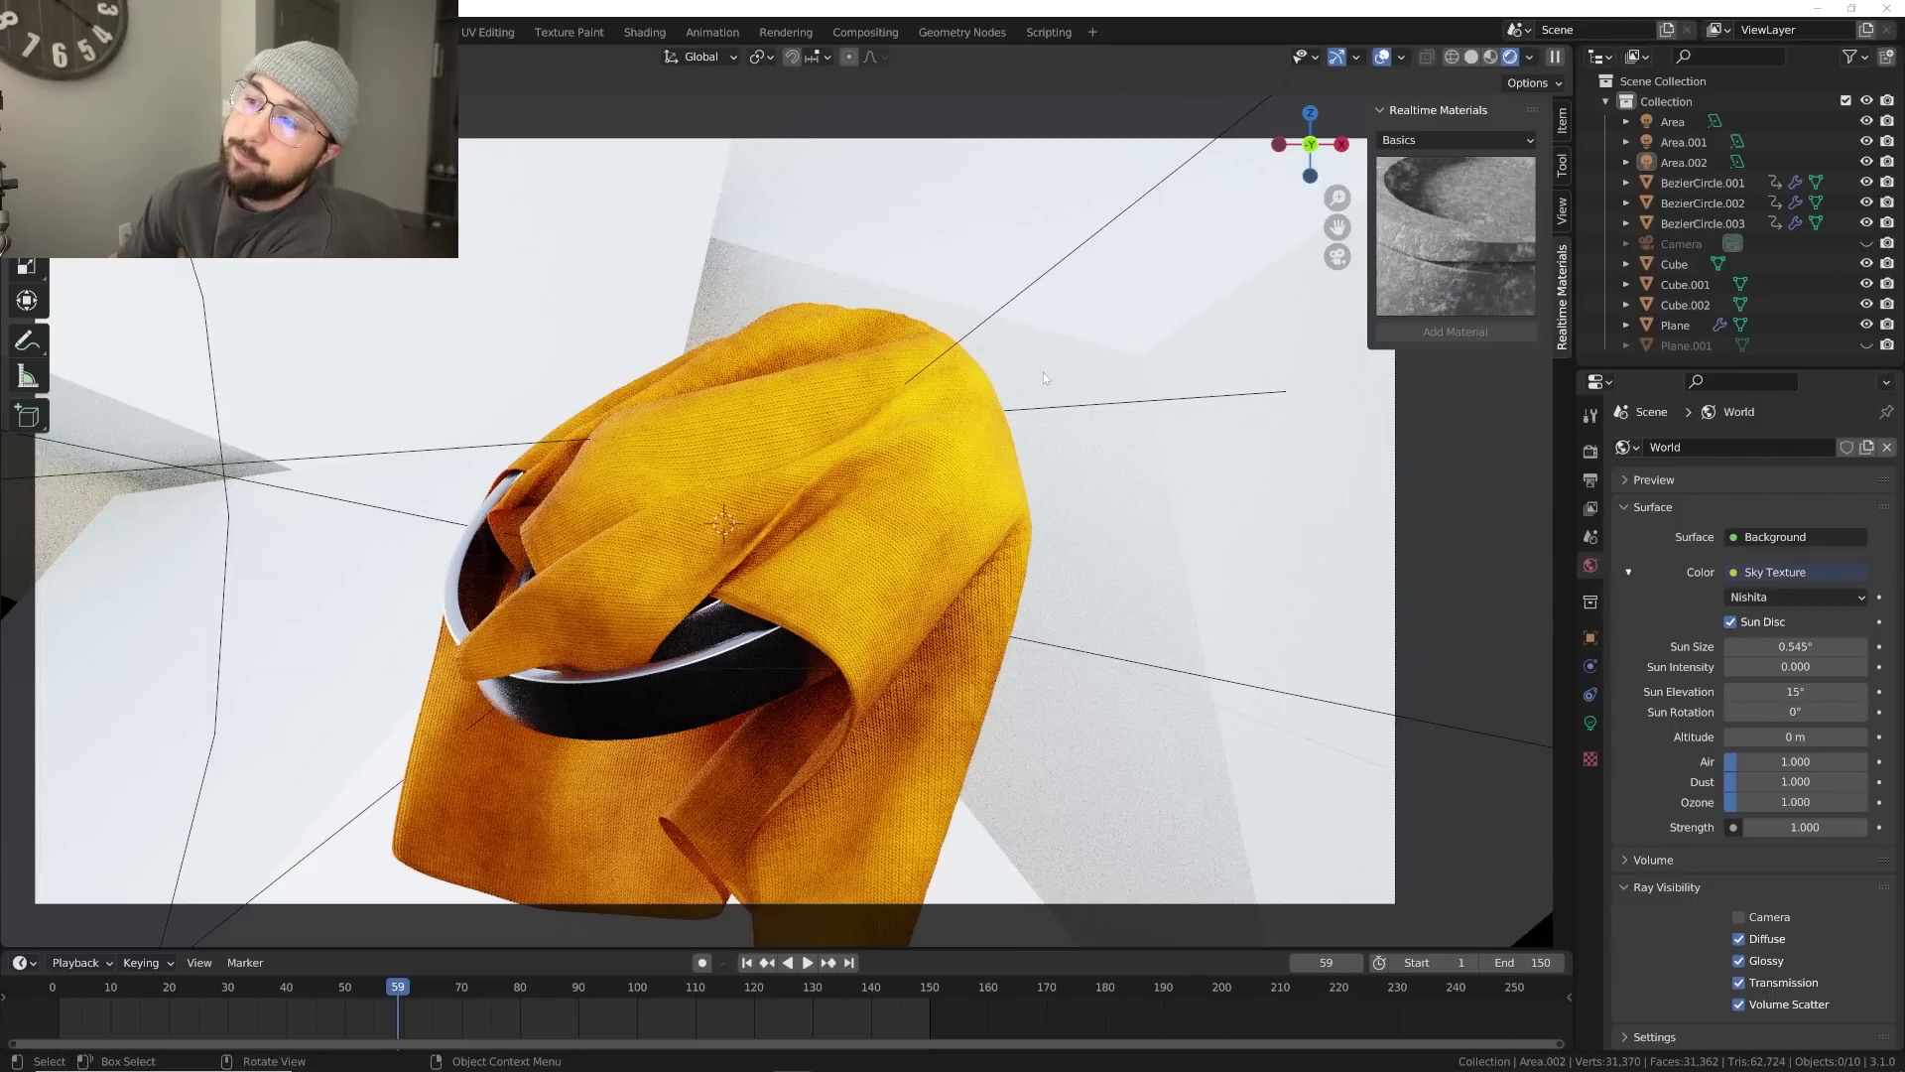
Hide the overlays and three cubes, unhide the camera, and look through it in solid shading
click(1382, 58)
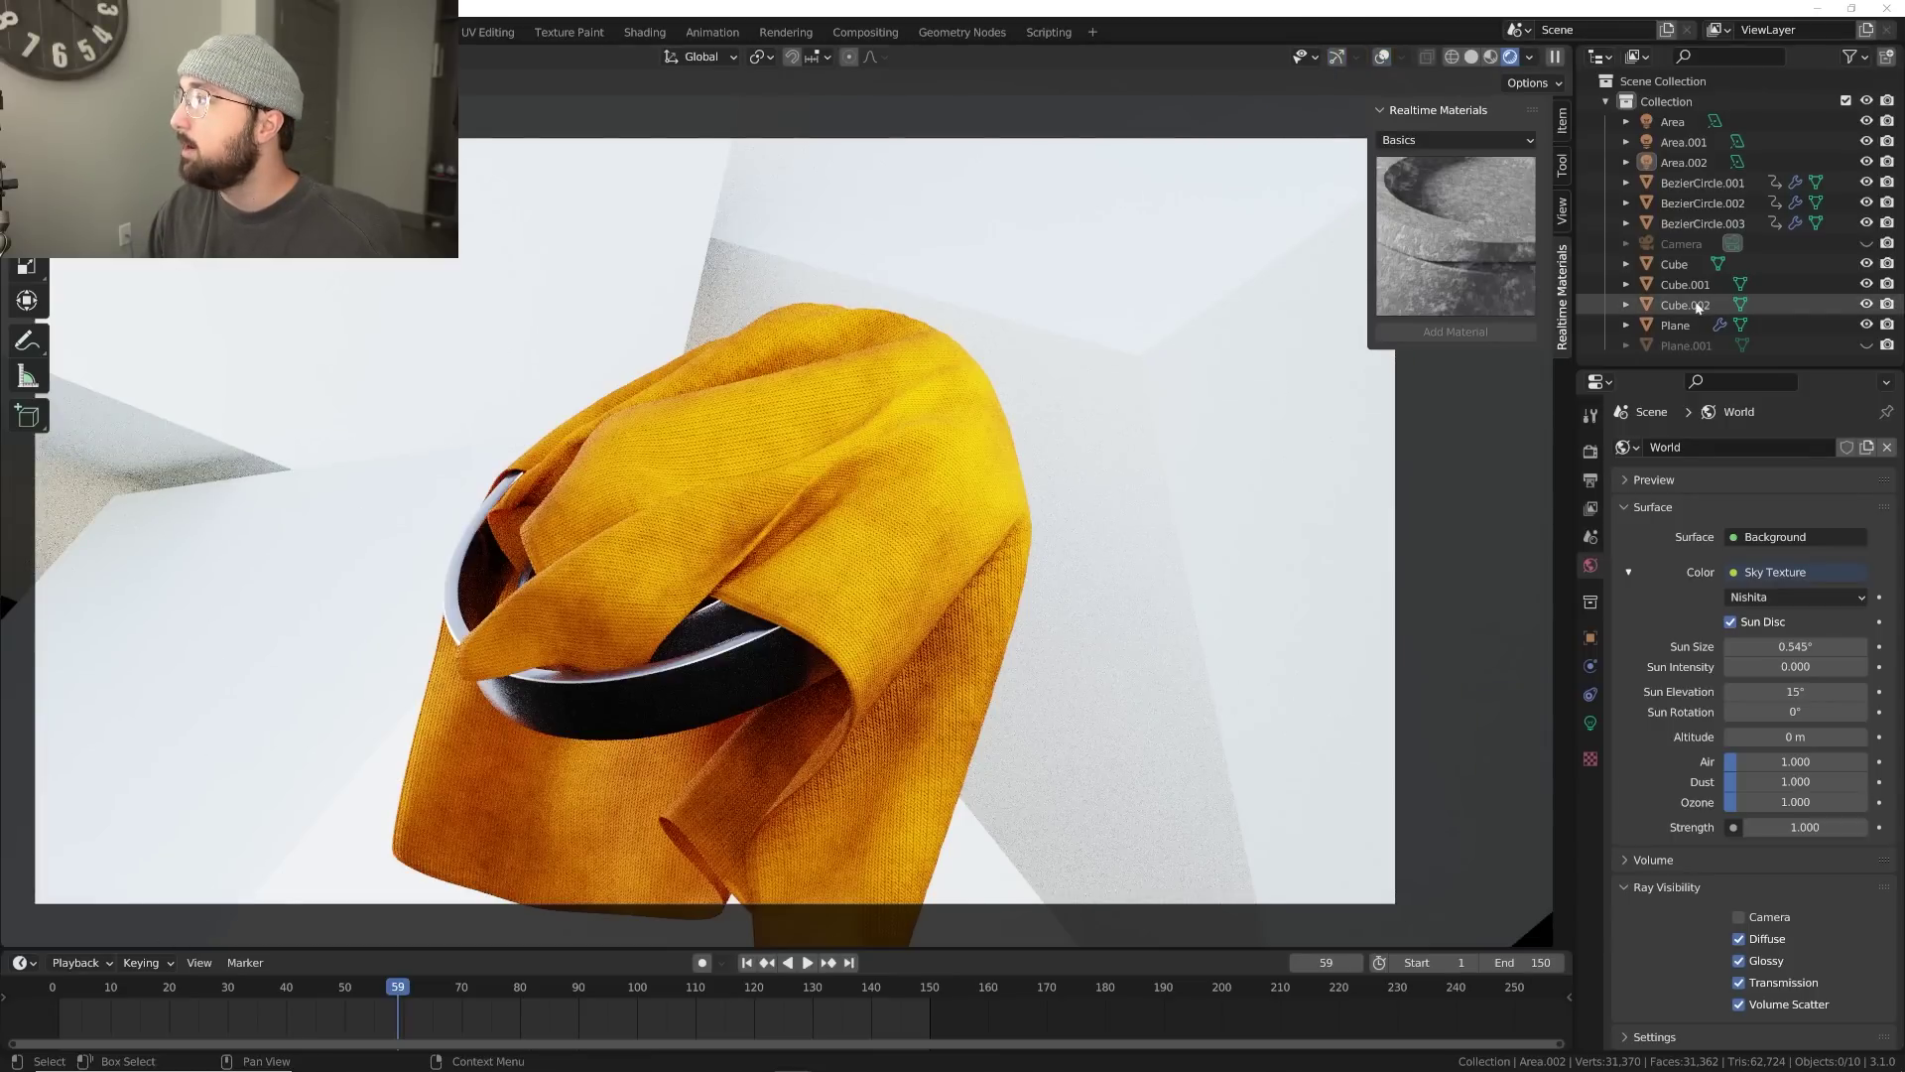
drag(1865, 304, 1865, 264)
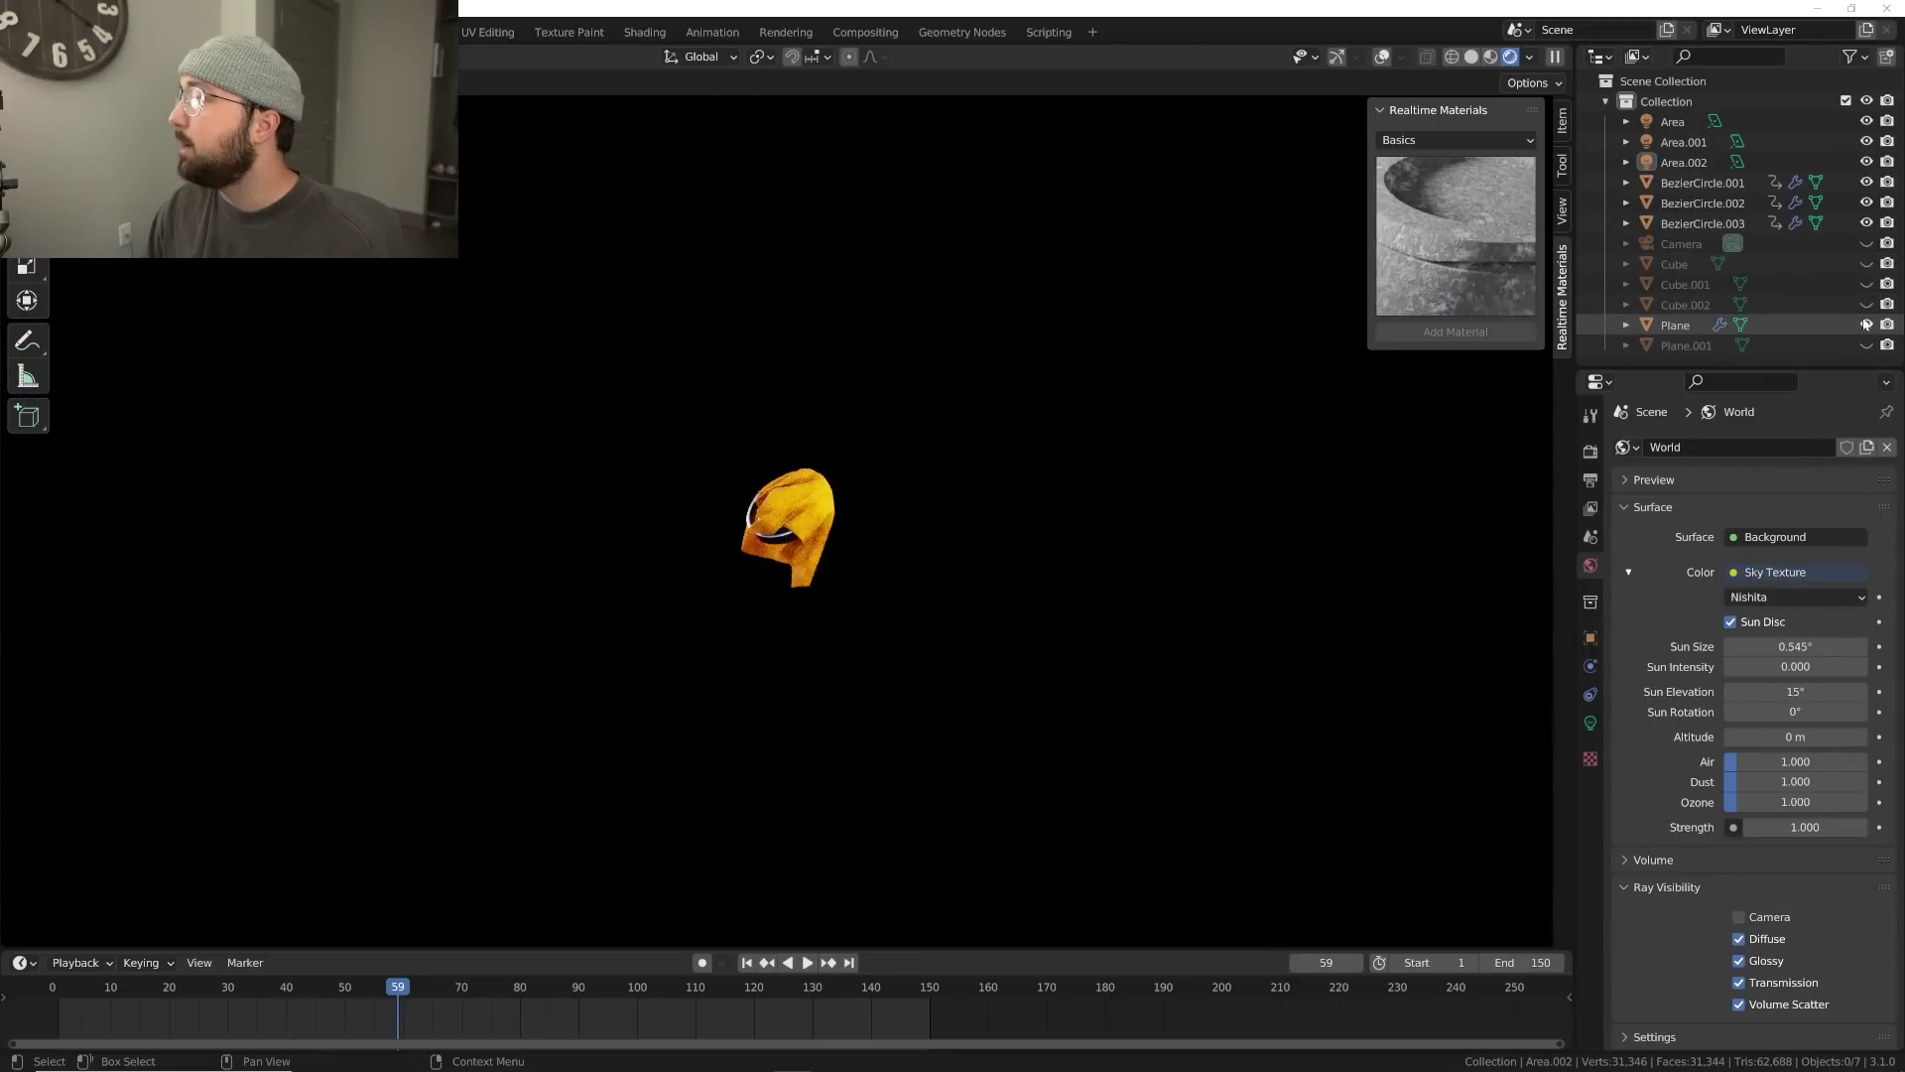
click(1866, 243)
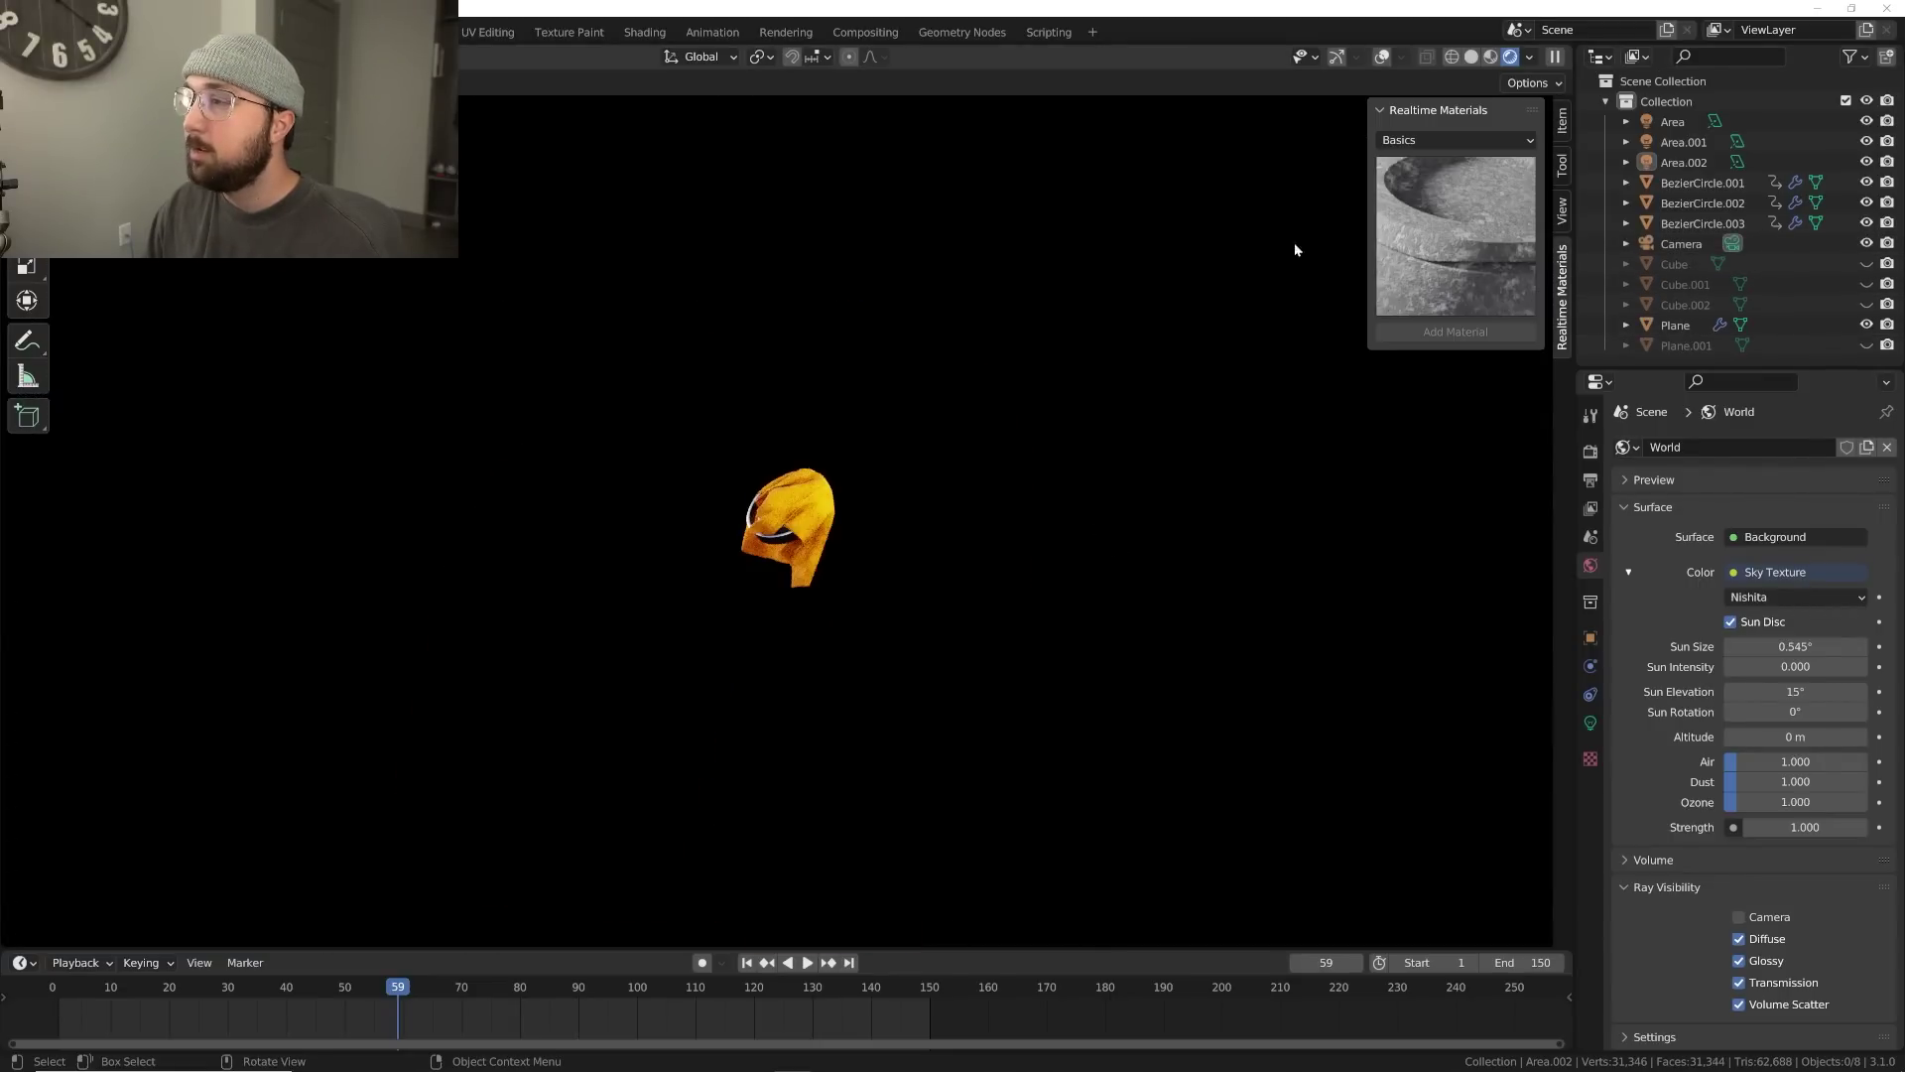
click(1468, 56)
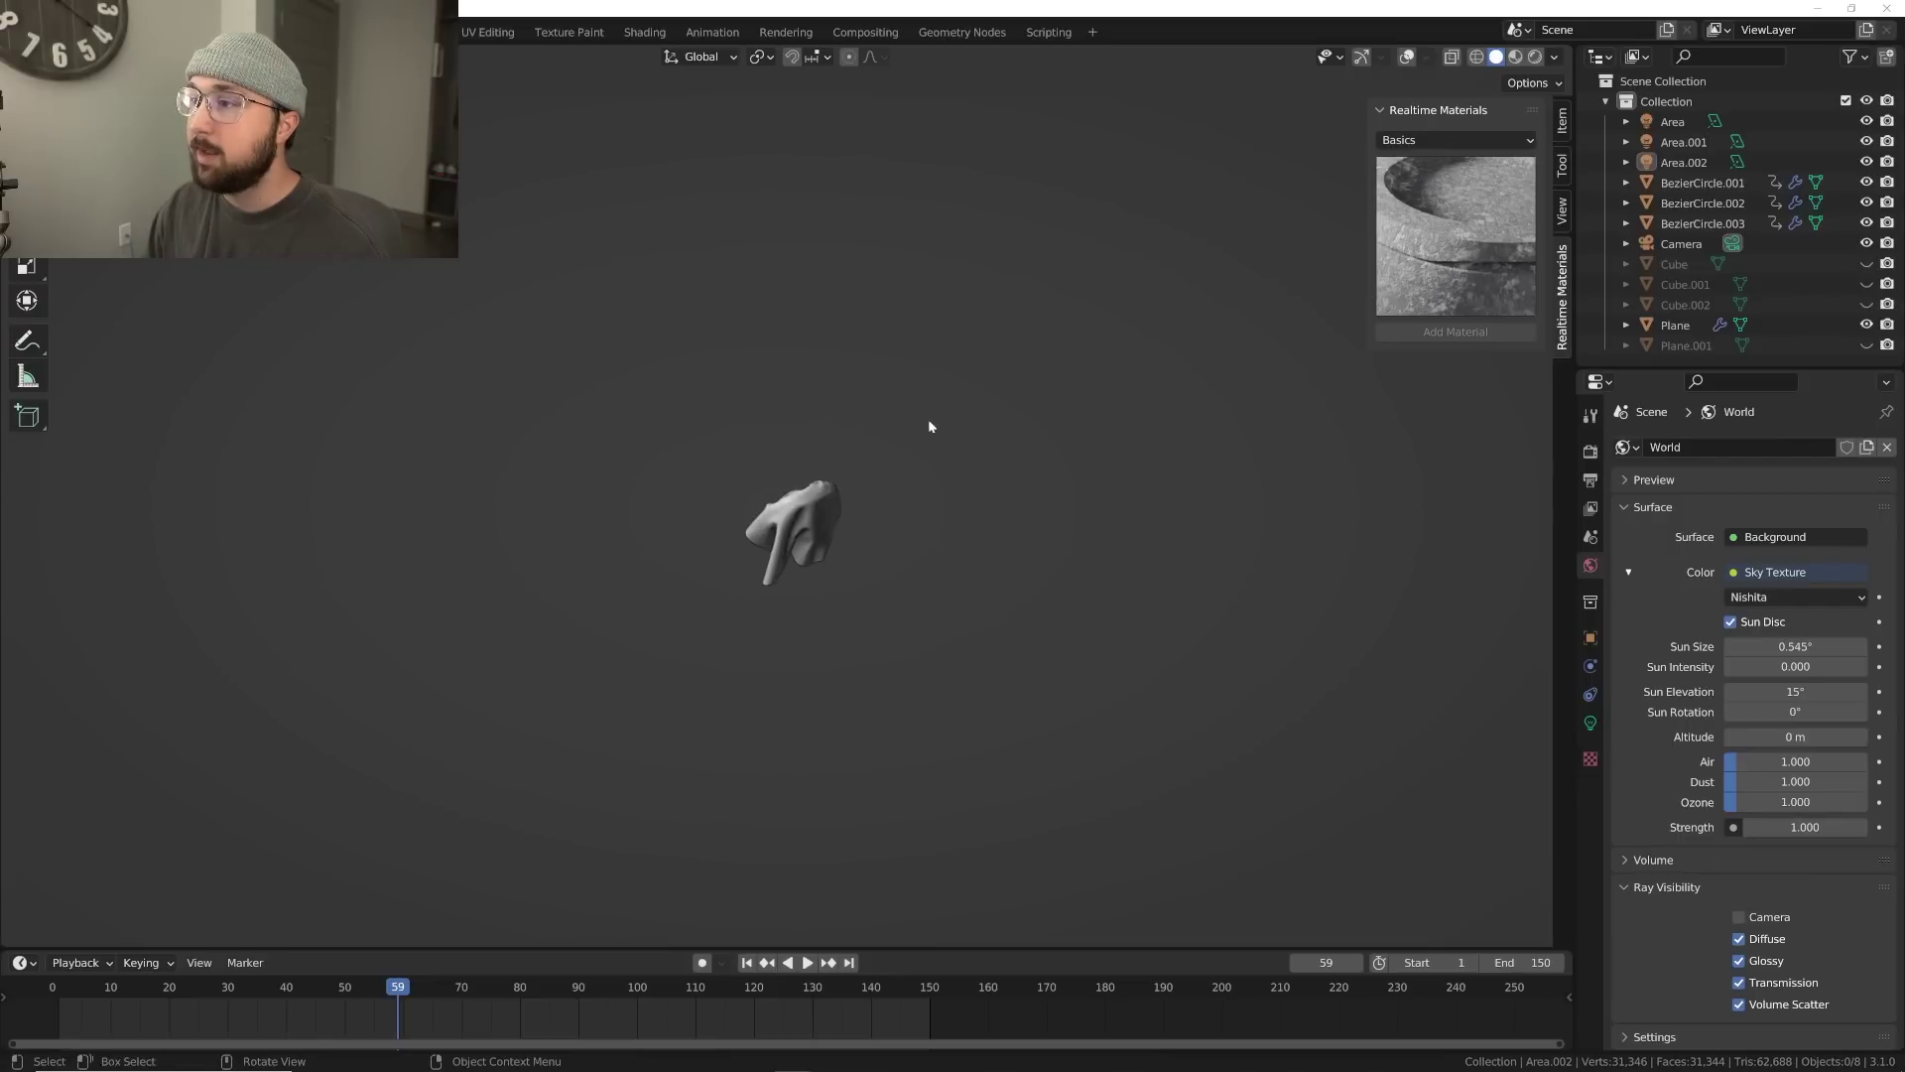
key(KP_0)
Add a new plane and rotate it 90° about X to stand upright
key(shift+a)
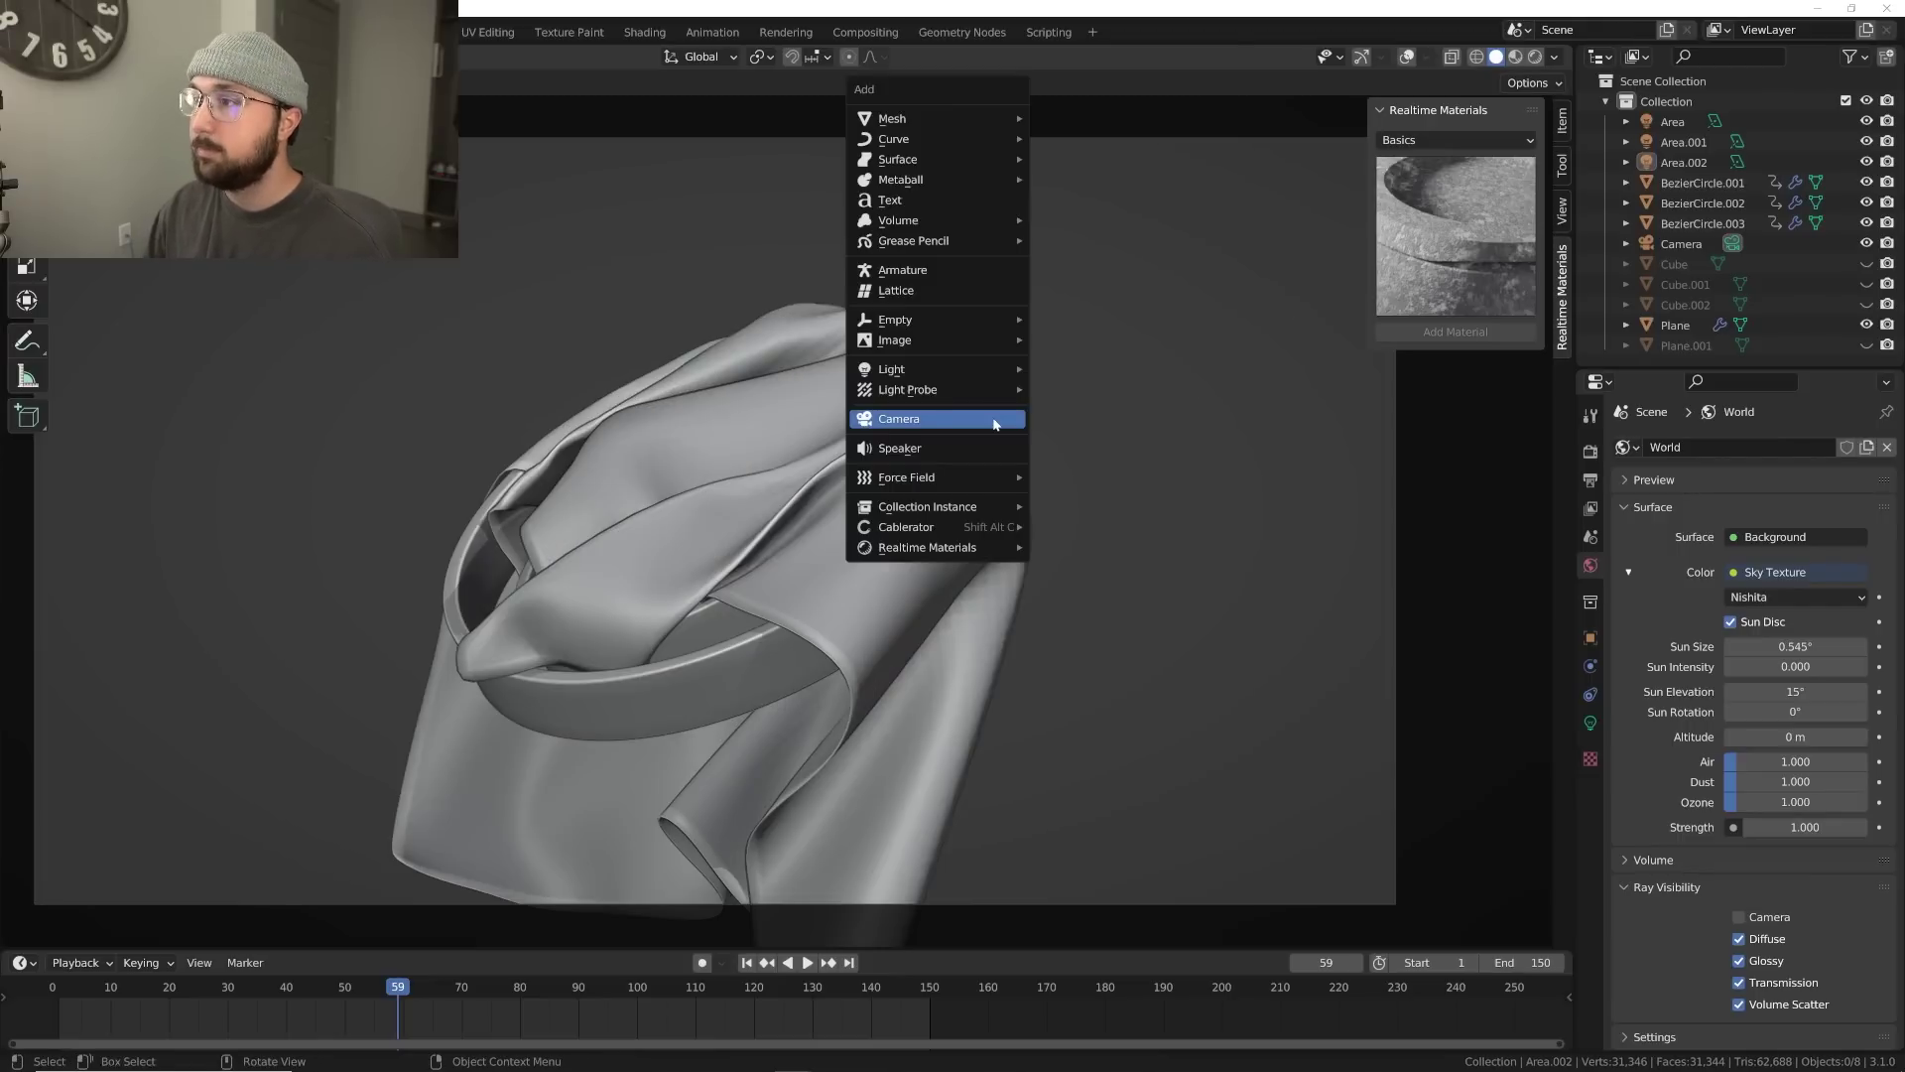
mouse_move(937, 118)
click(1076, 118)
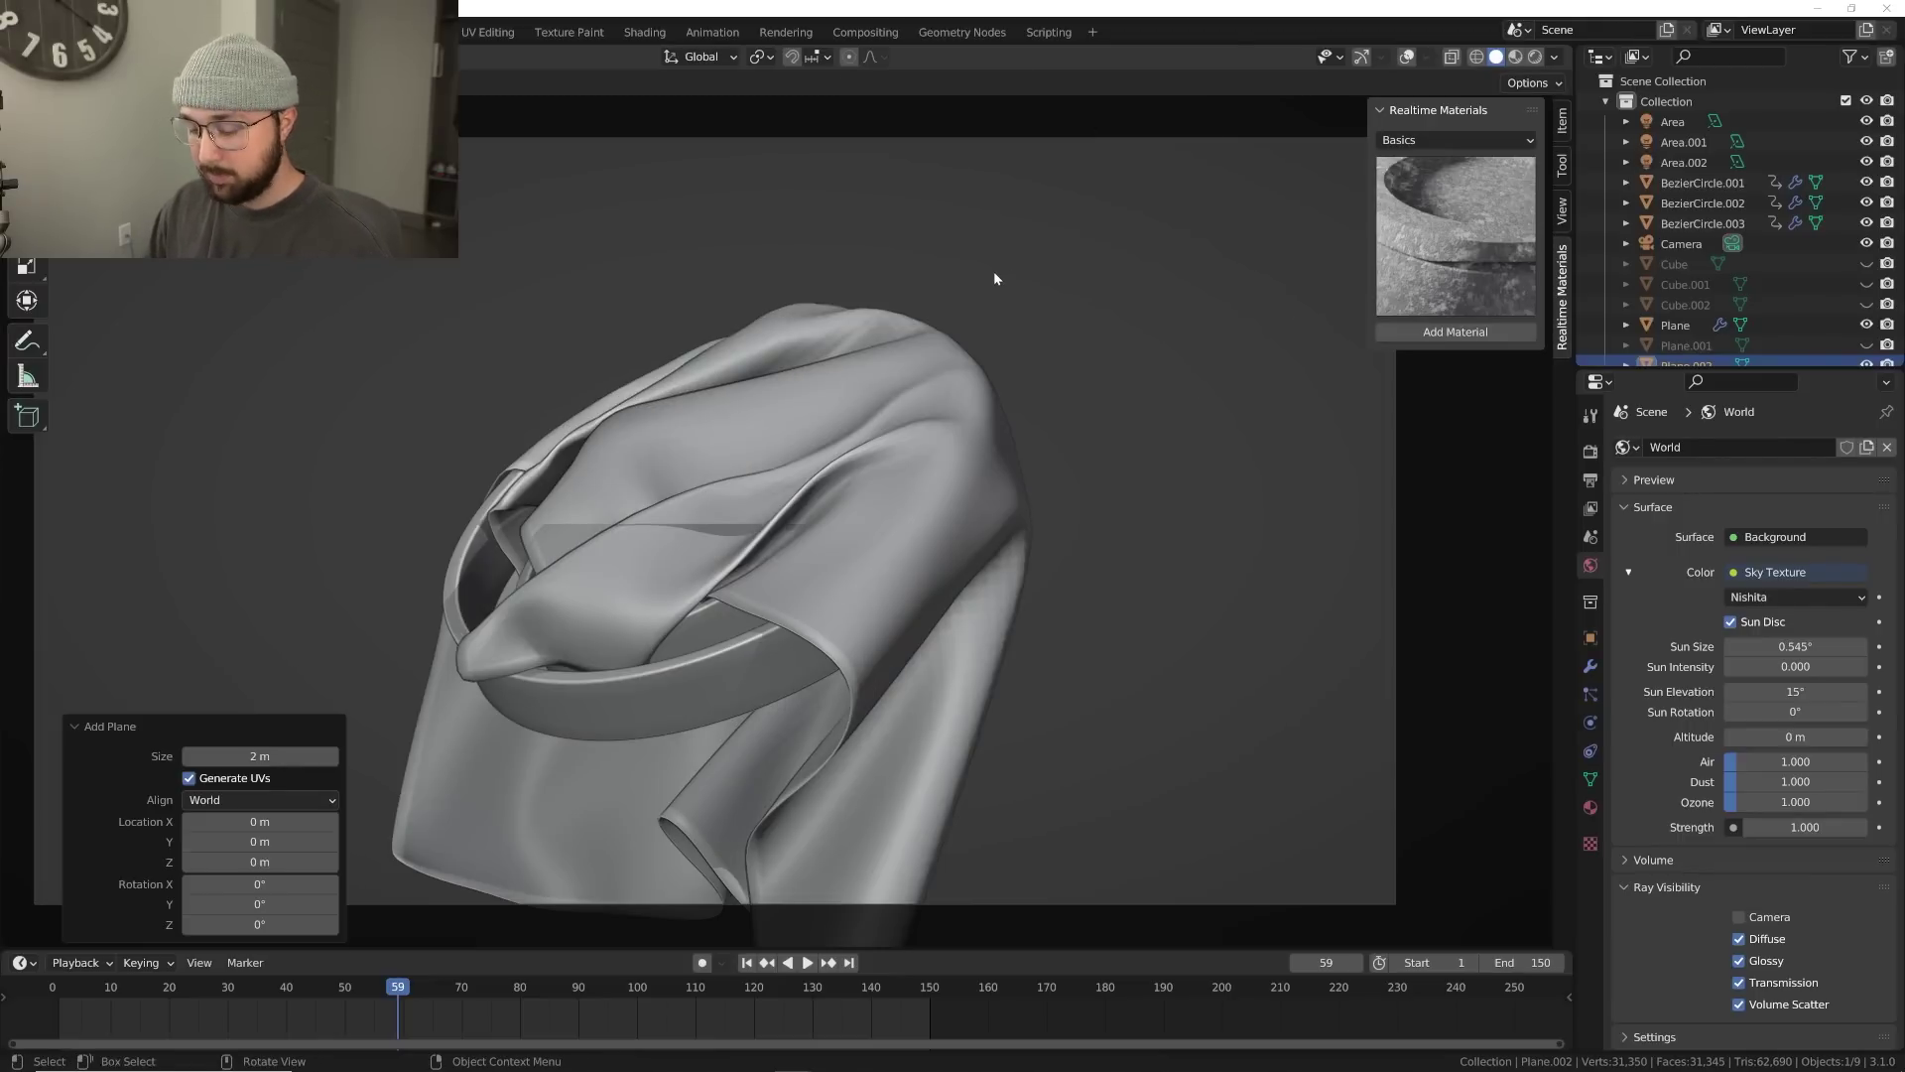
text(rx90)
key(Return)
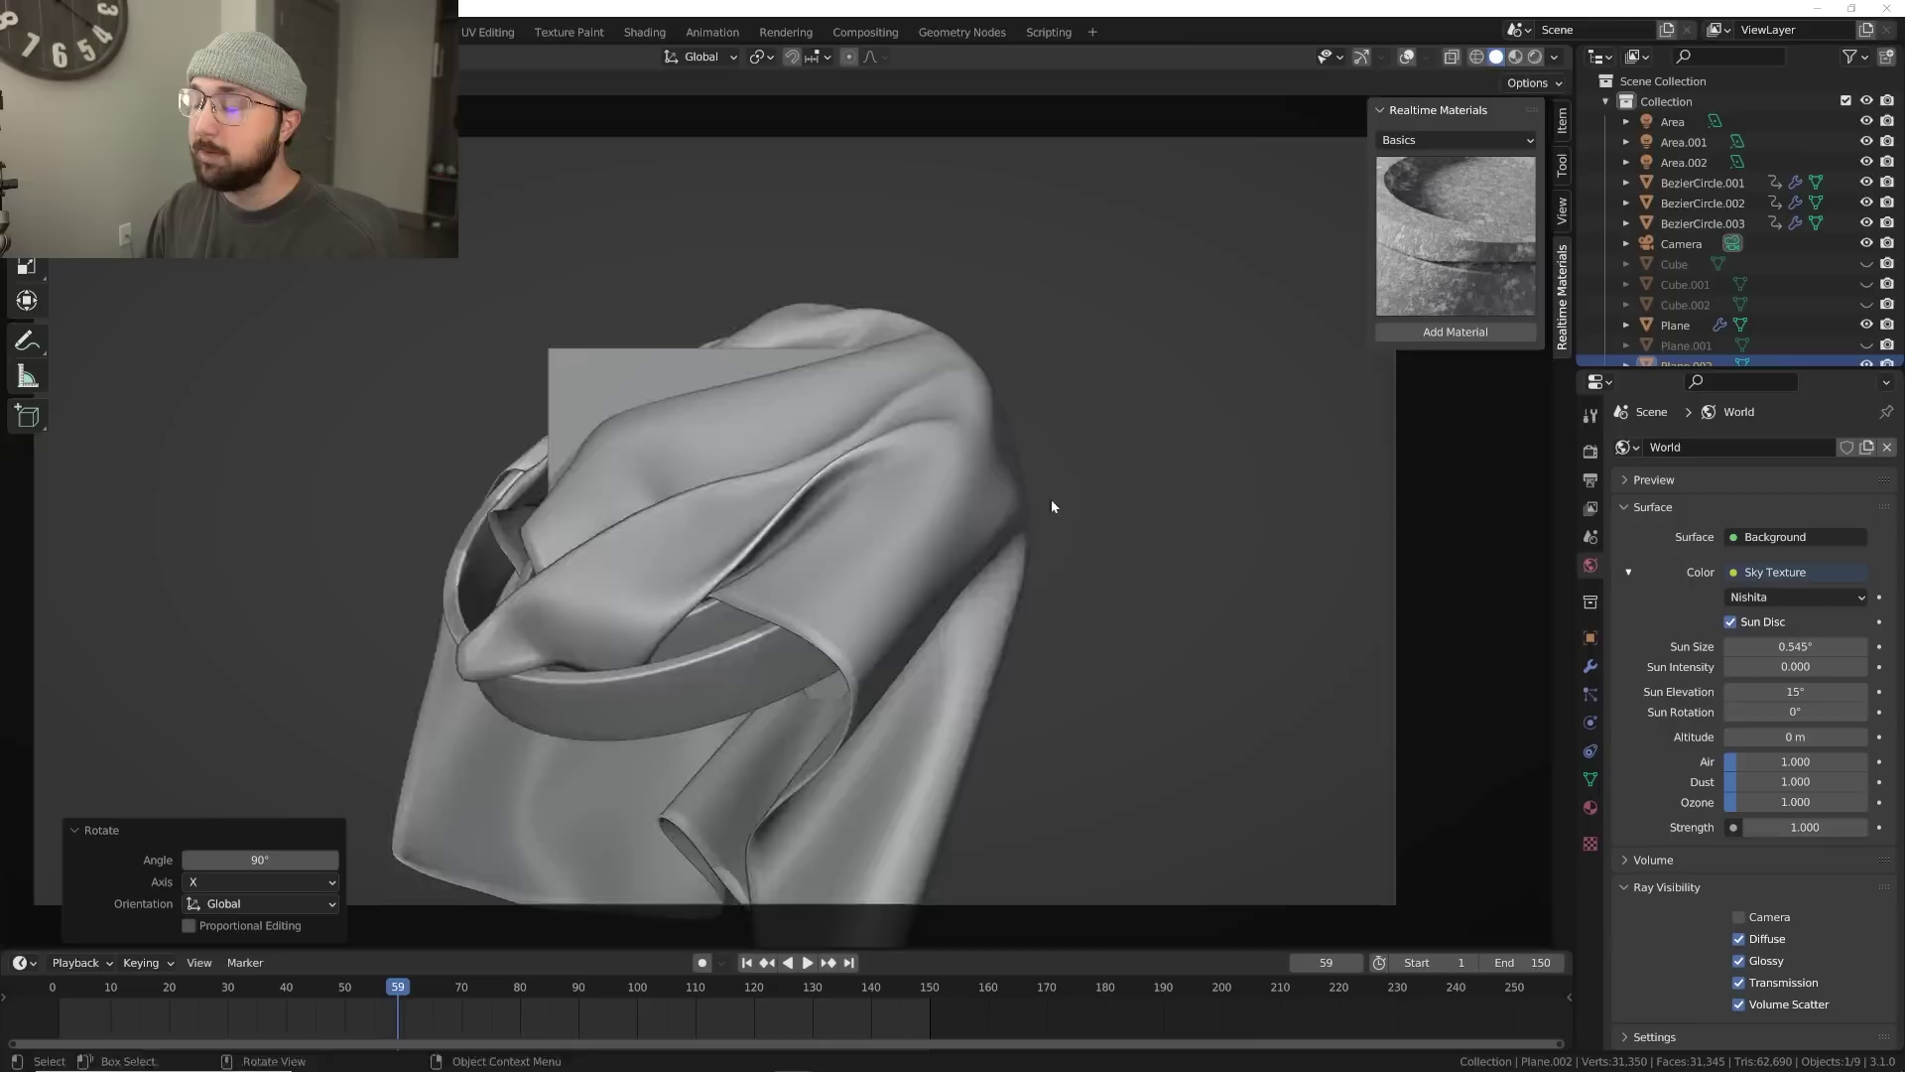
Move the plane behind the cloth, scale it to 7.916, and preview in rendered shading
key(KP_0)
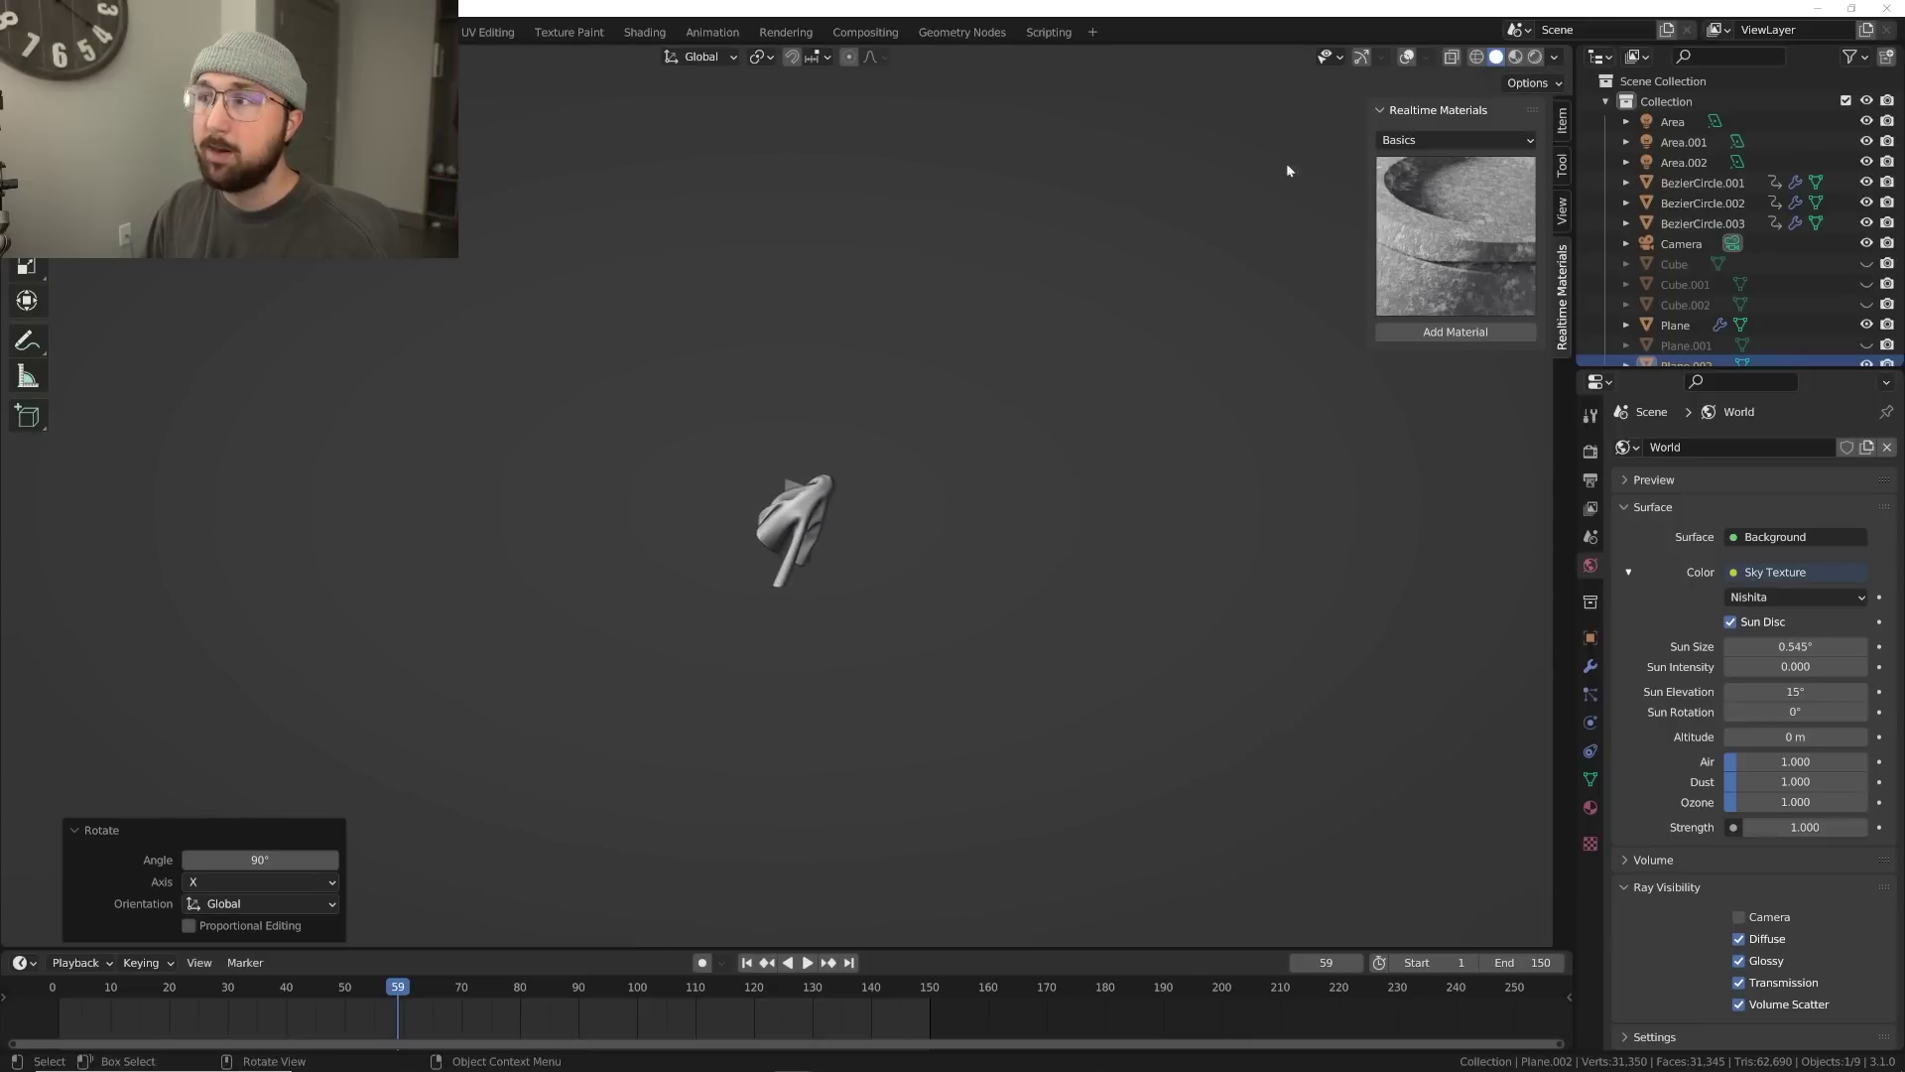
click(1407, 57)
key(g)
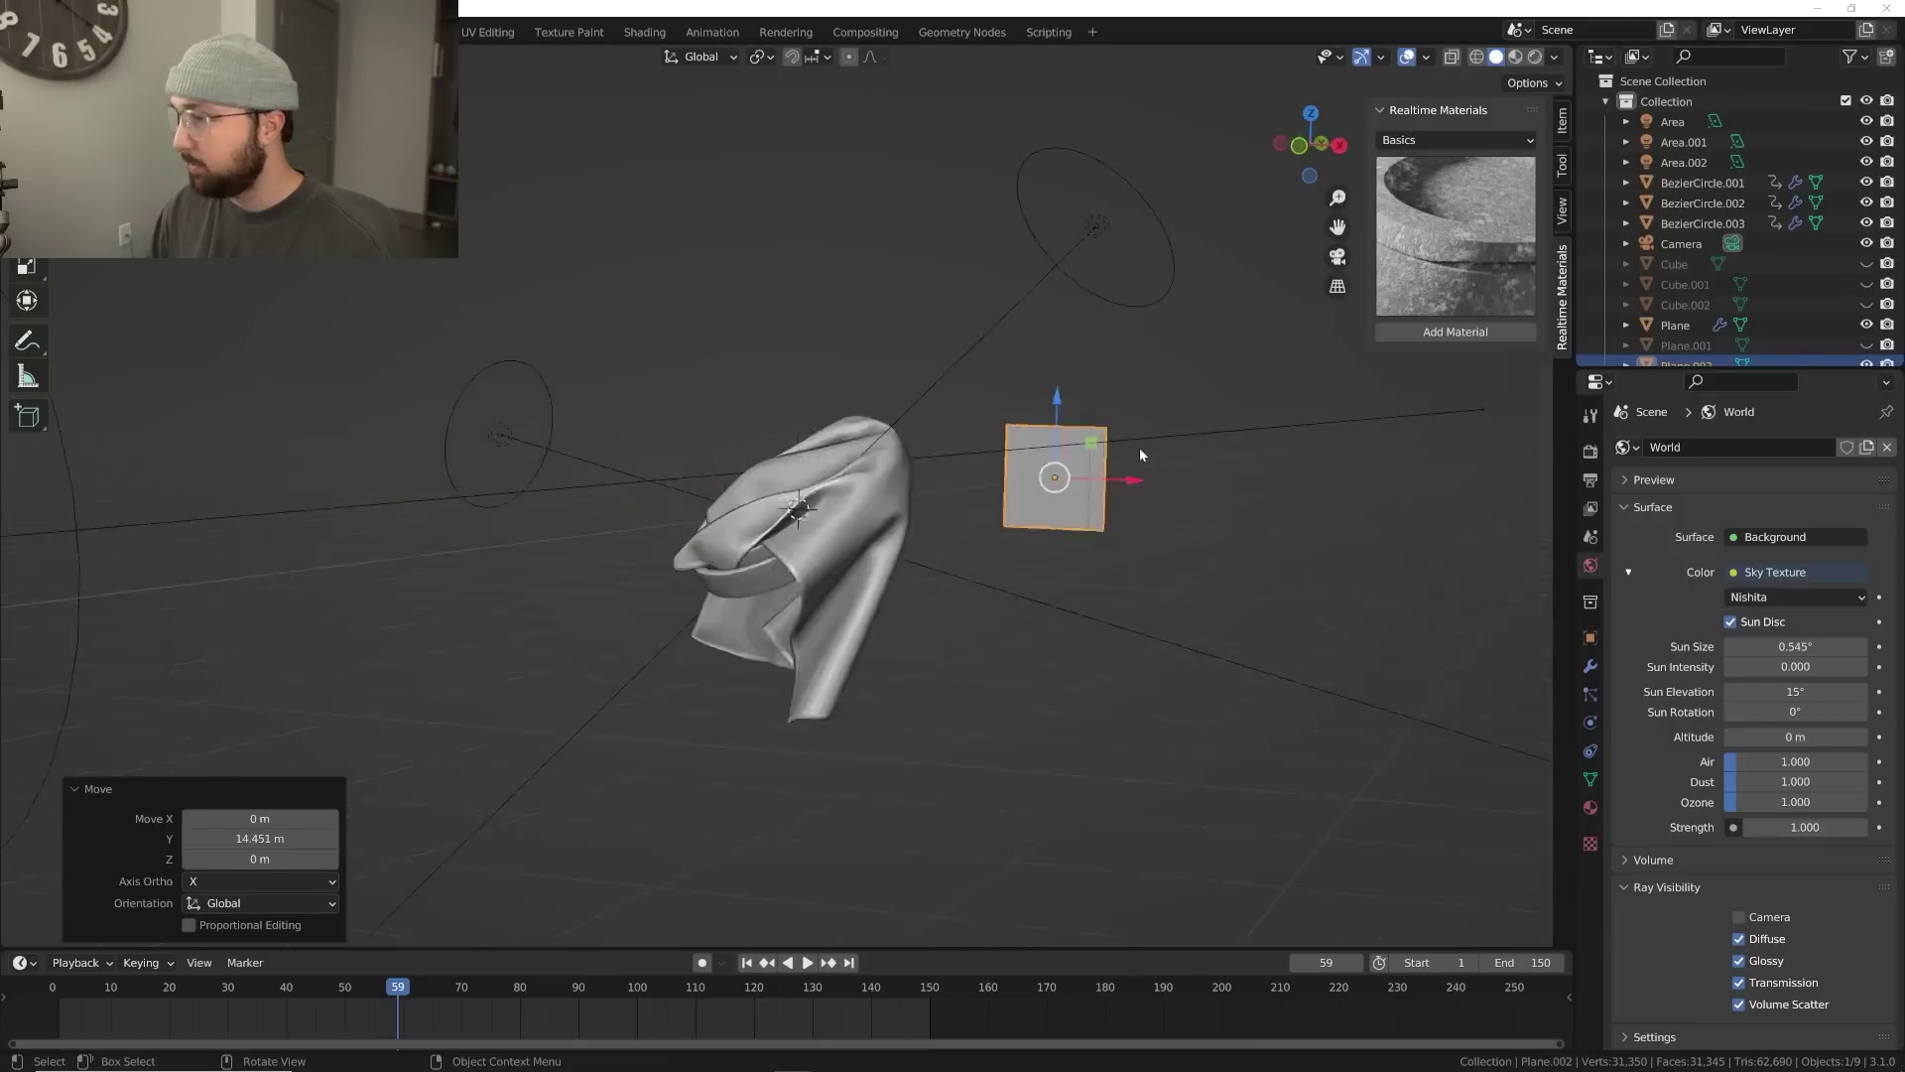
key(KP_1)
key(s)
click(1065, 528)
scroll(1109, 543, up, 3)
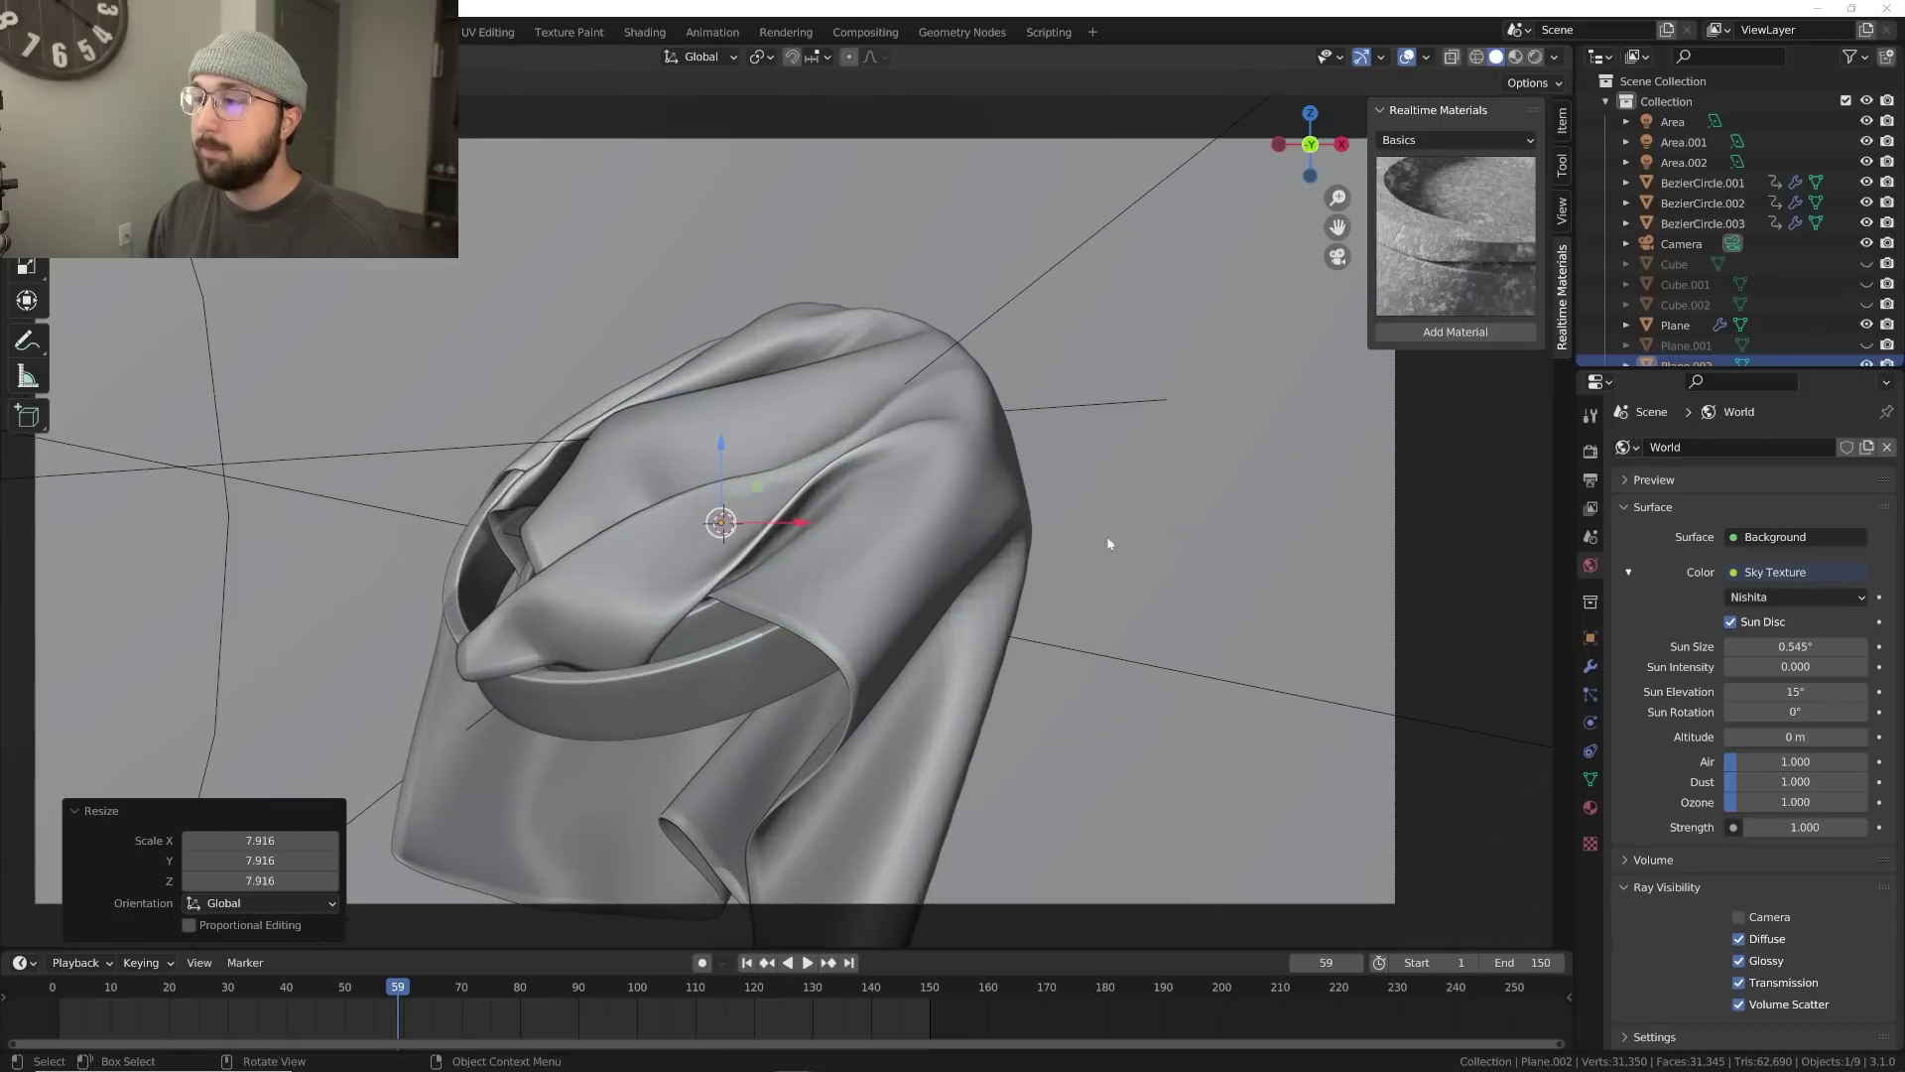
click(1535, 57)
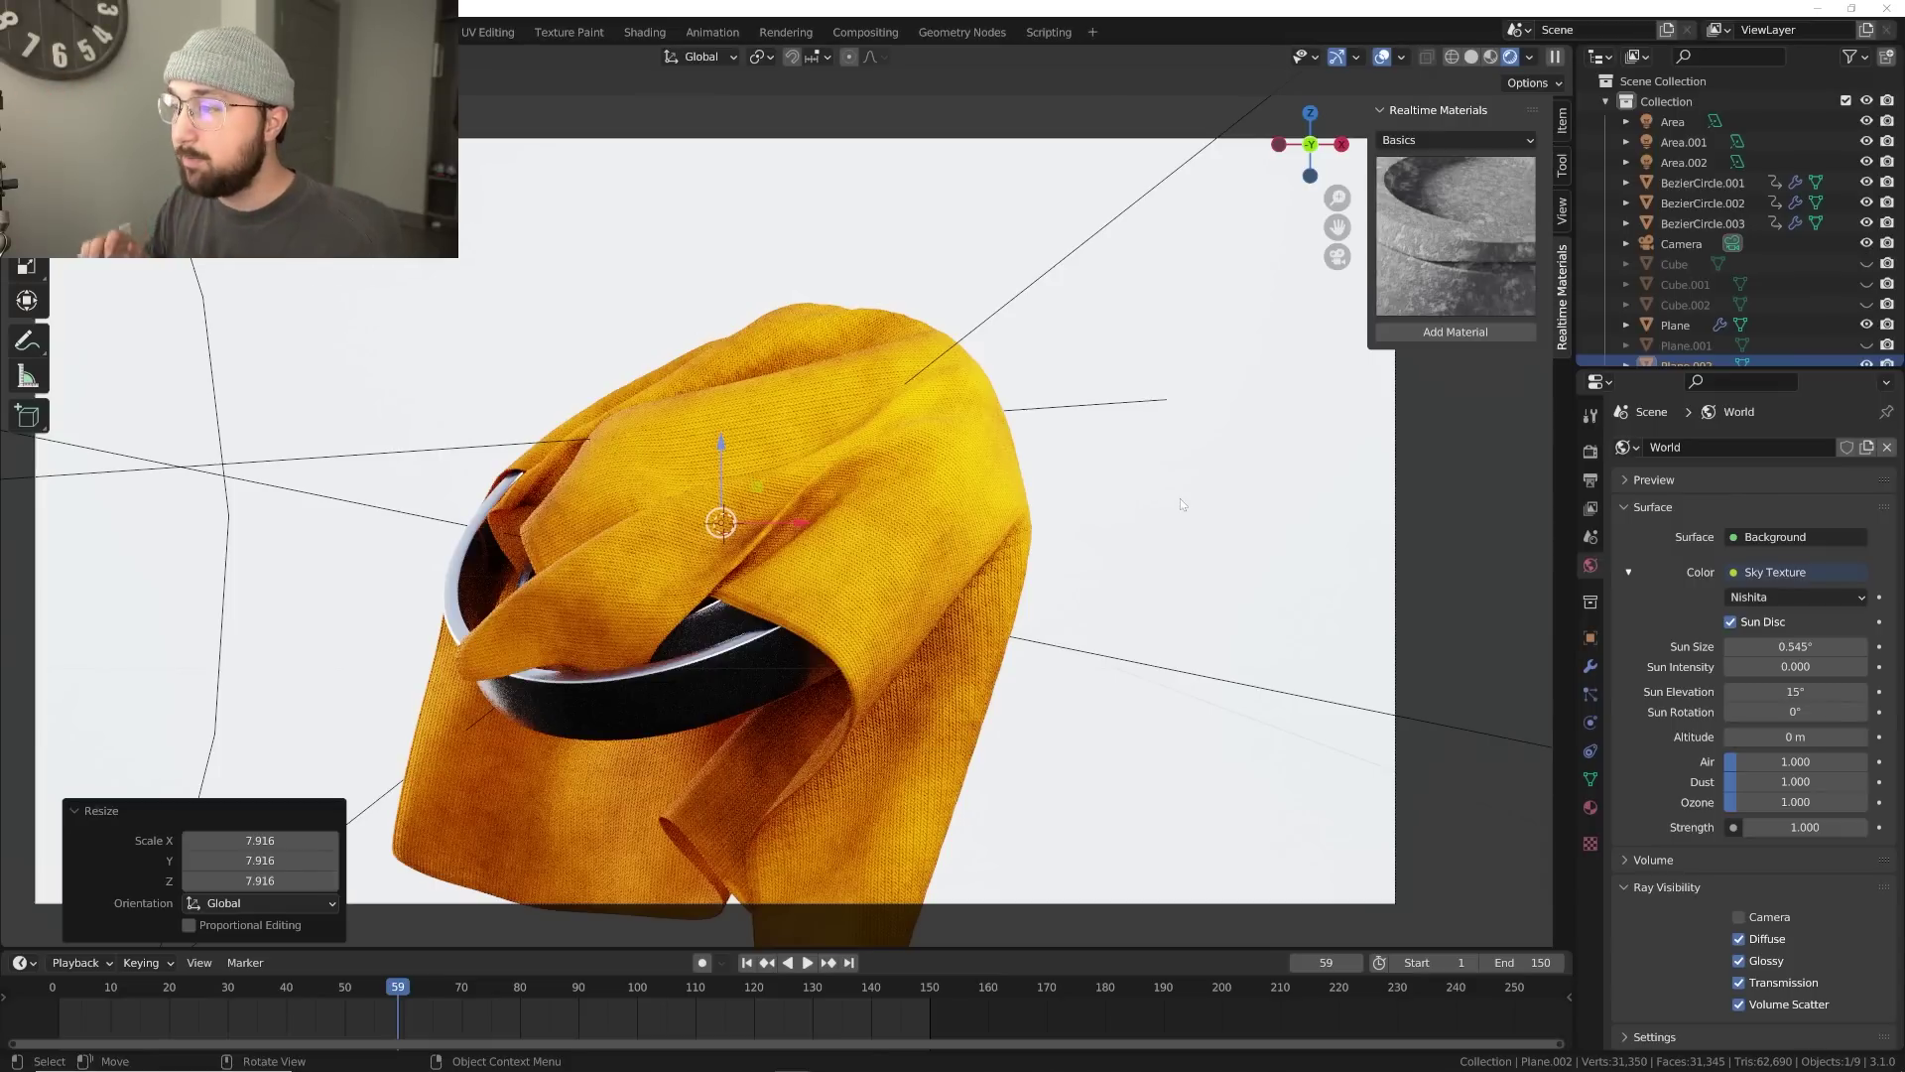
Delete Plane.002, leaving the cloth and ring against a black background
key(Delete)
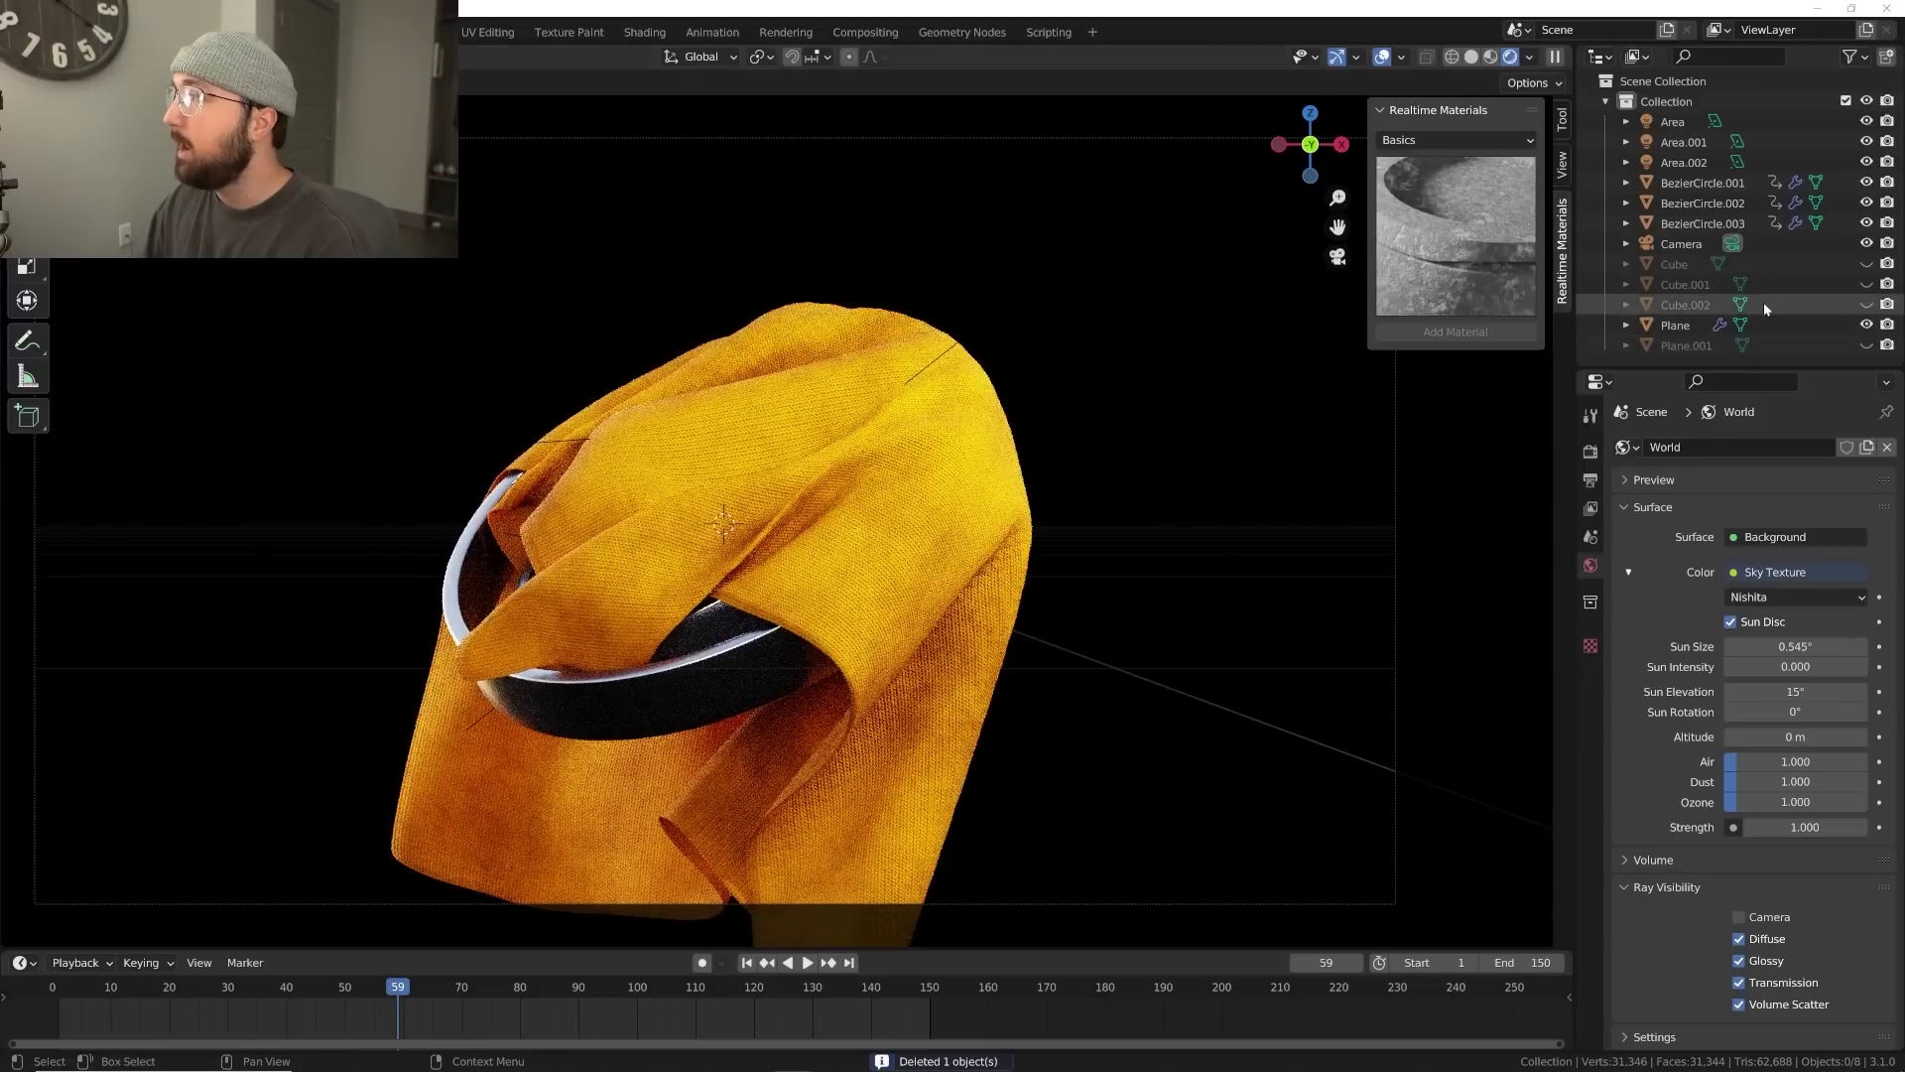
Unhide the three cubes and view through the camera with overlays hidden
key(alt+h)
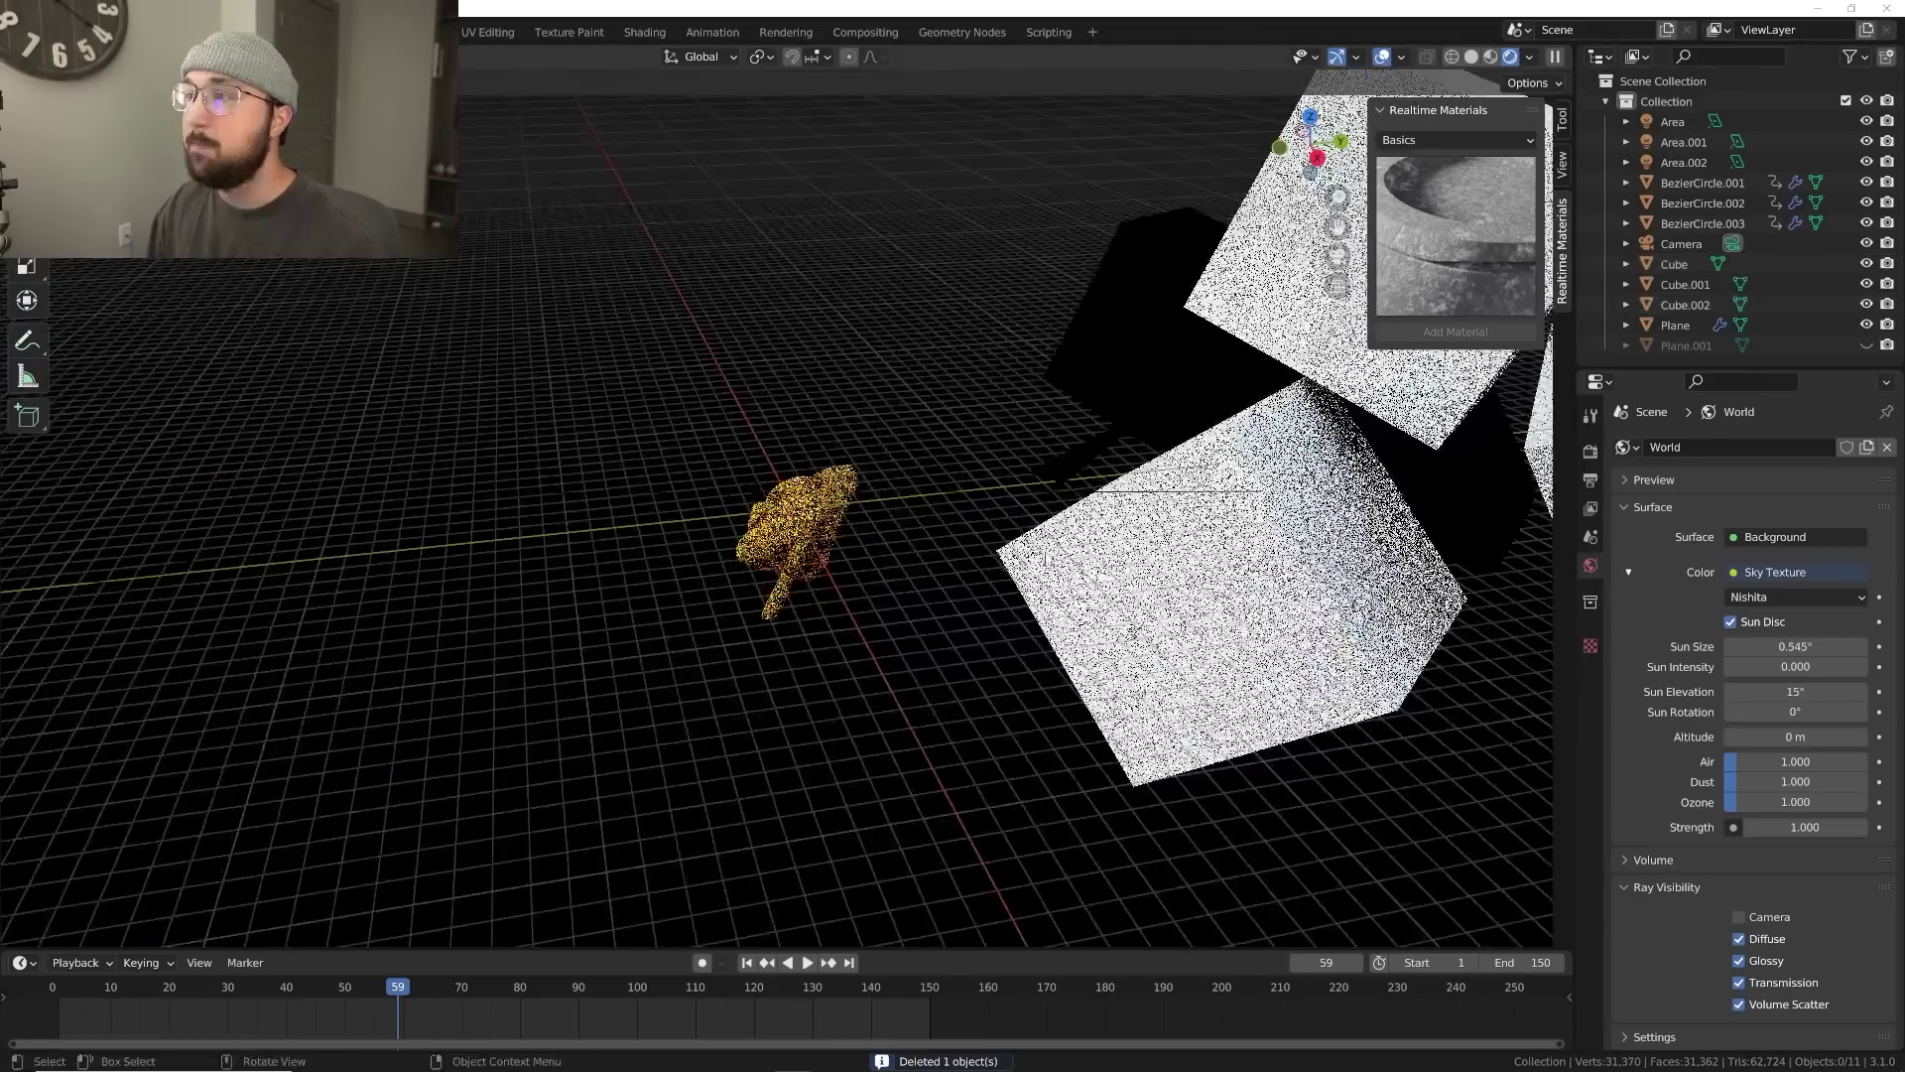
key(KP_0)
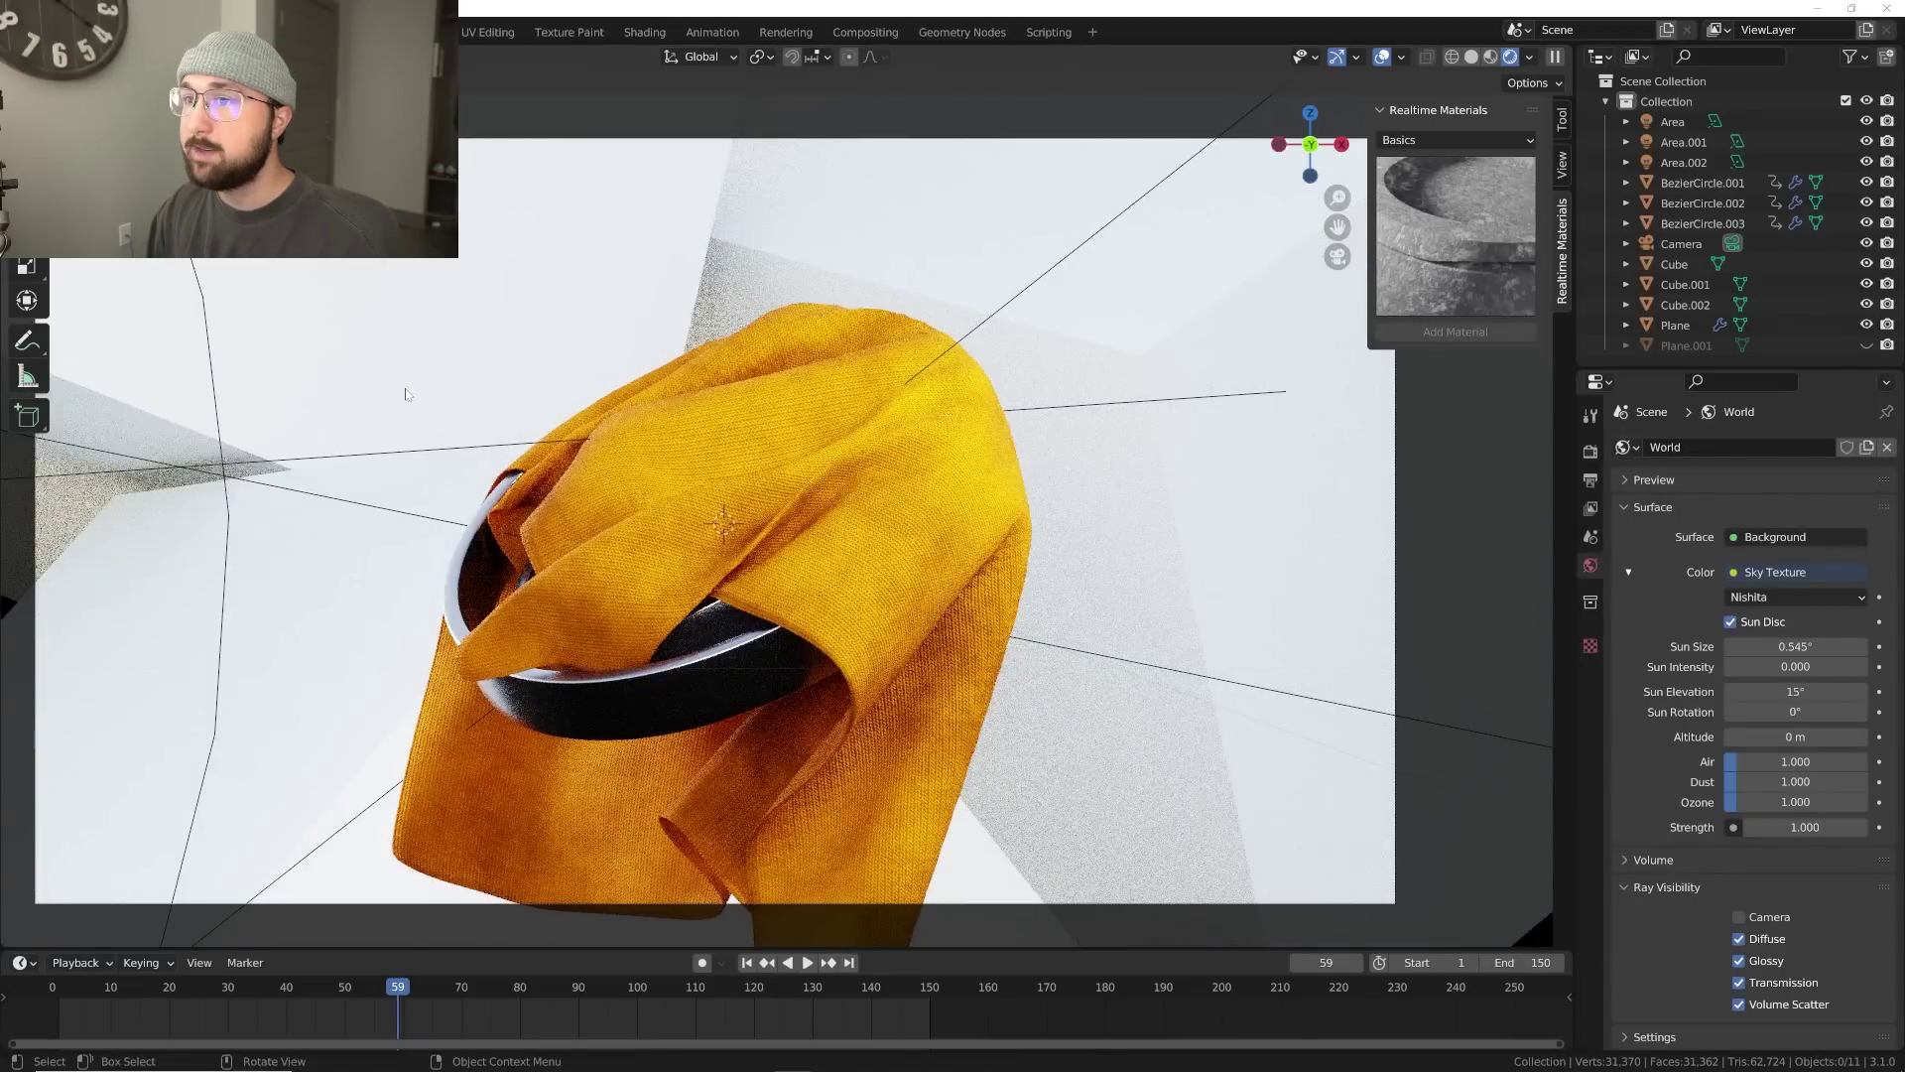
key(shift+alt+z)
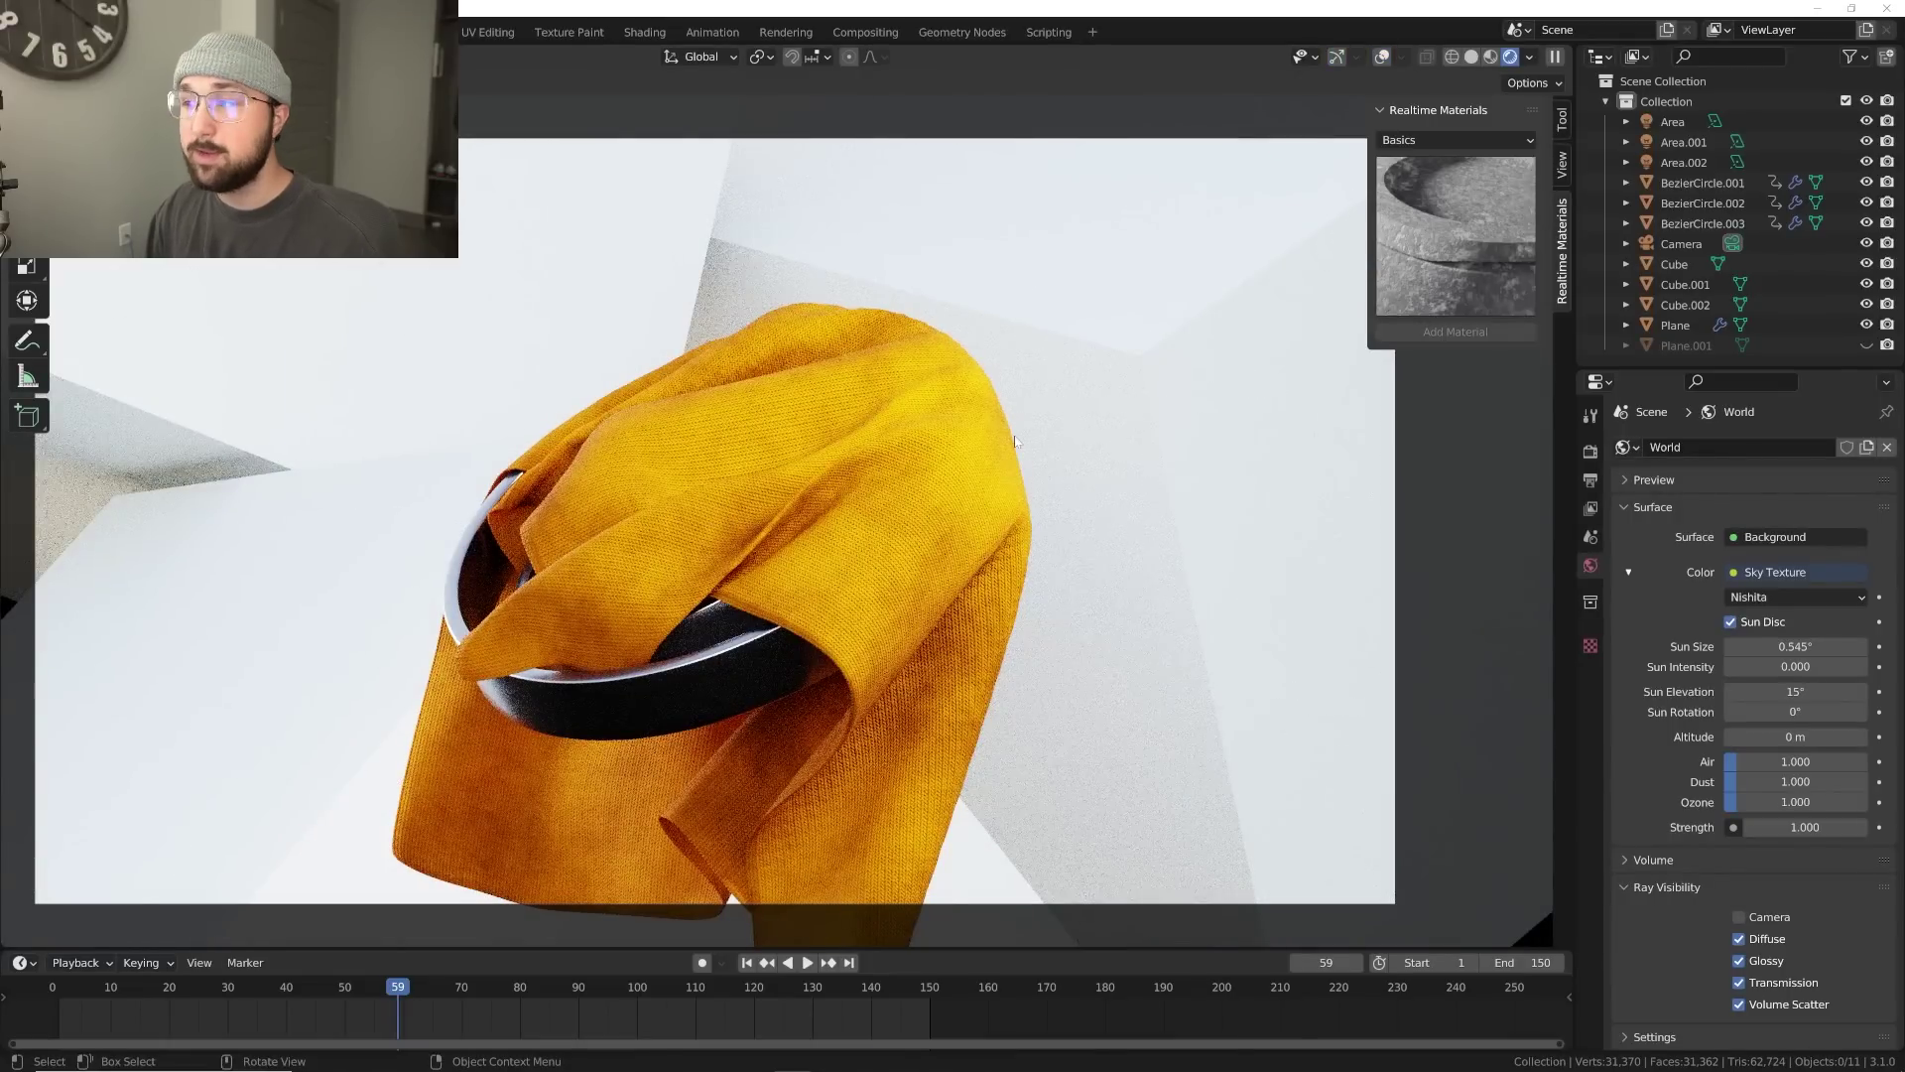
Enable the camera's depth of field with 24 m focus distance and F-Stop 1.8
click(1687, 245)
scroll(1663, 852, down, 2)
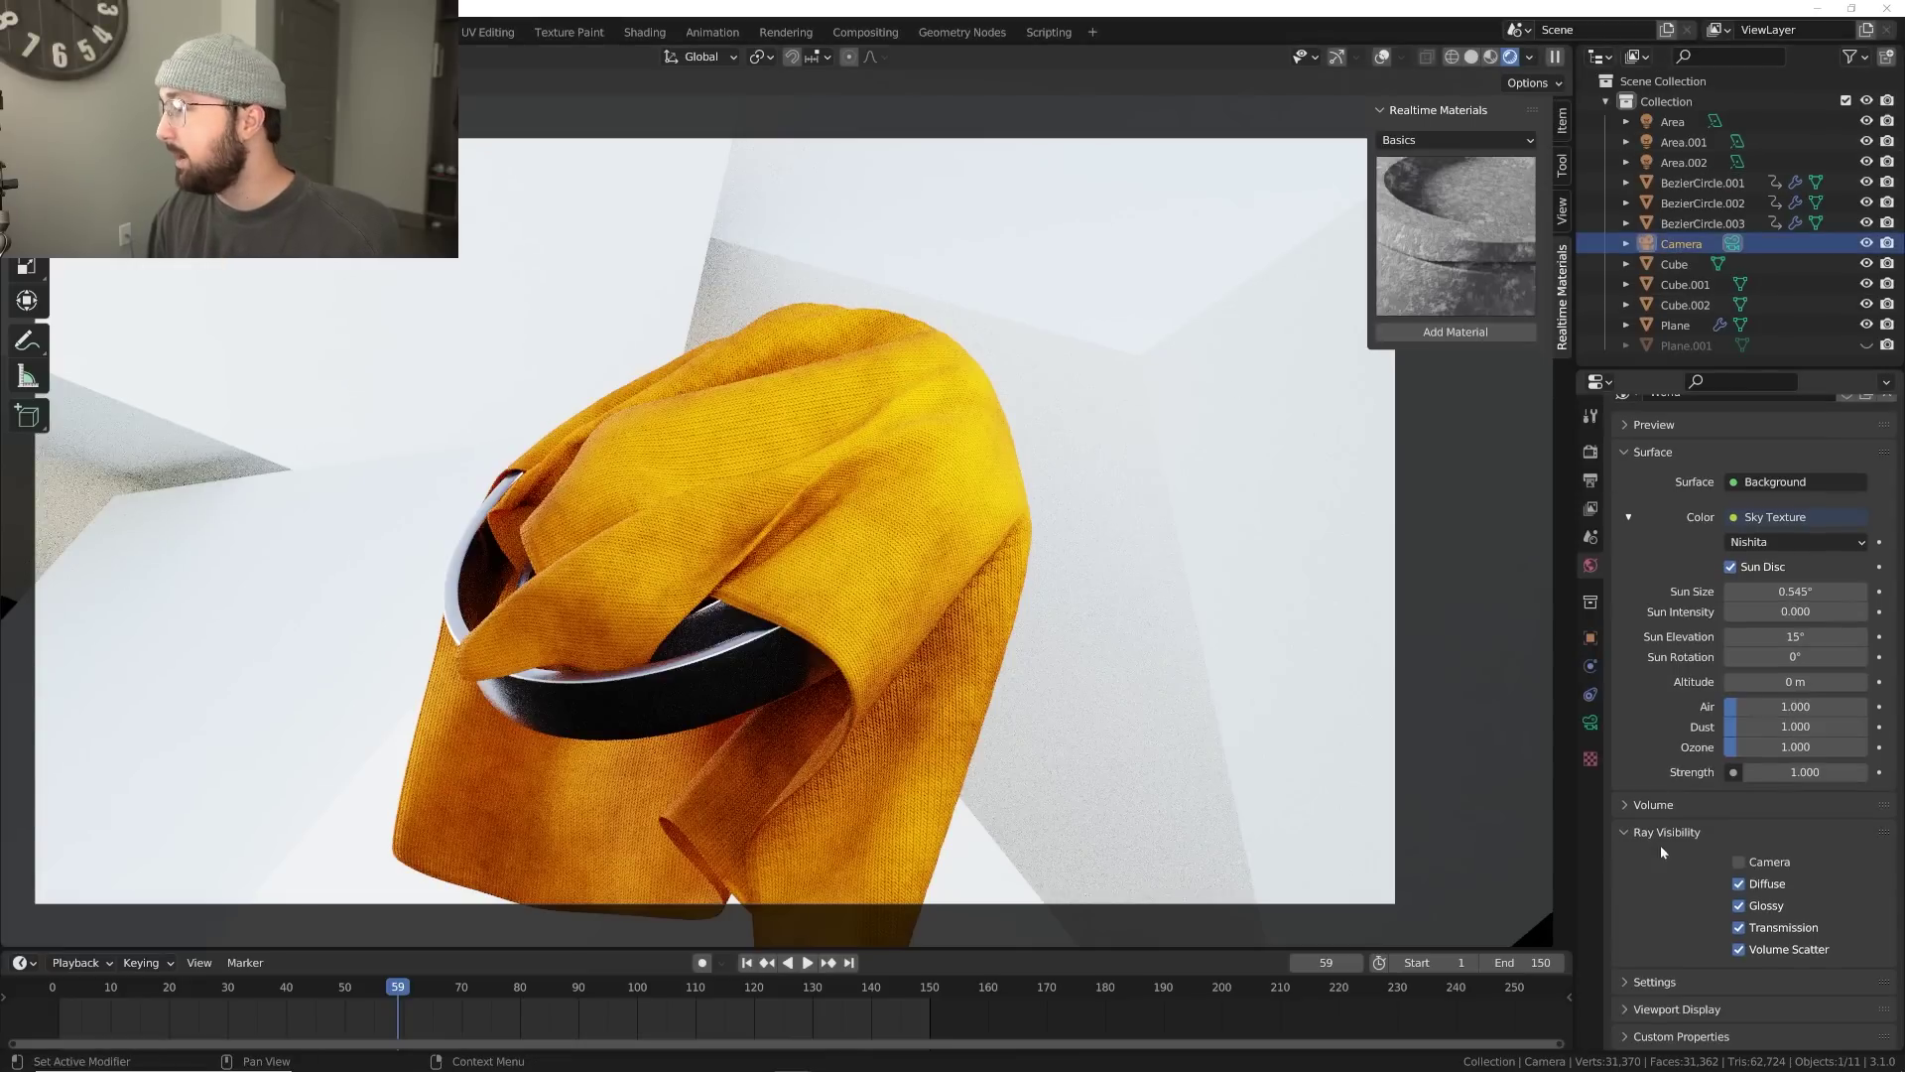
click(1591, 723)
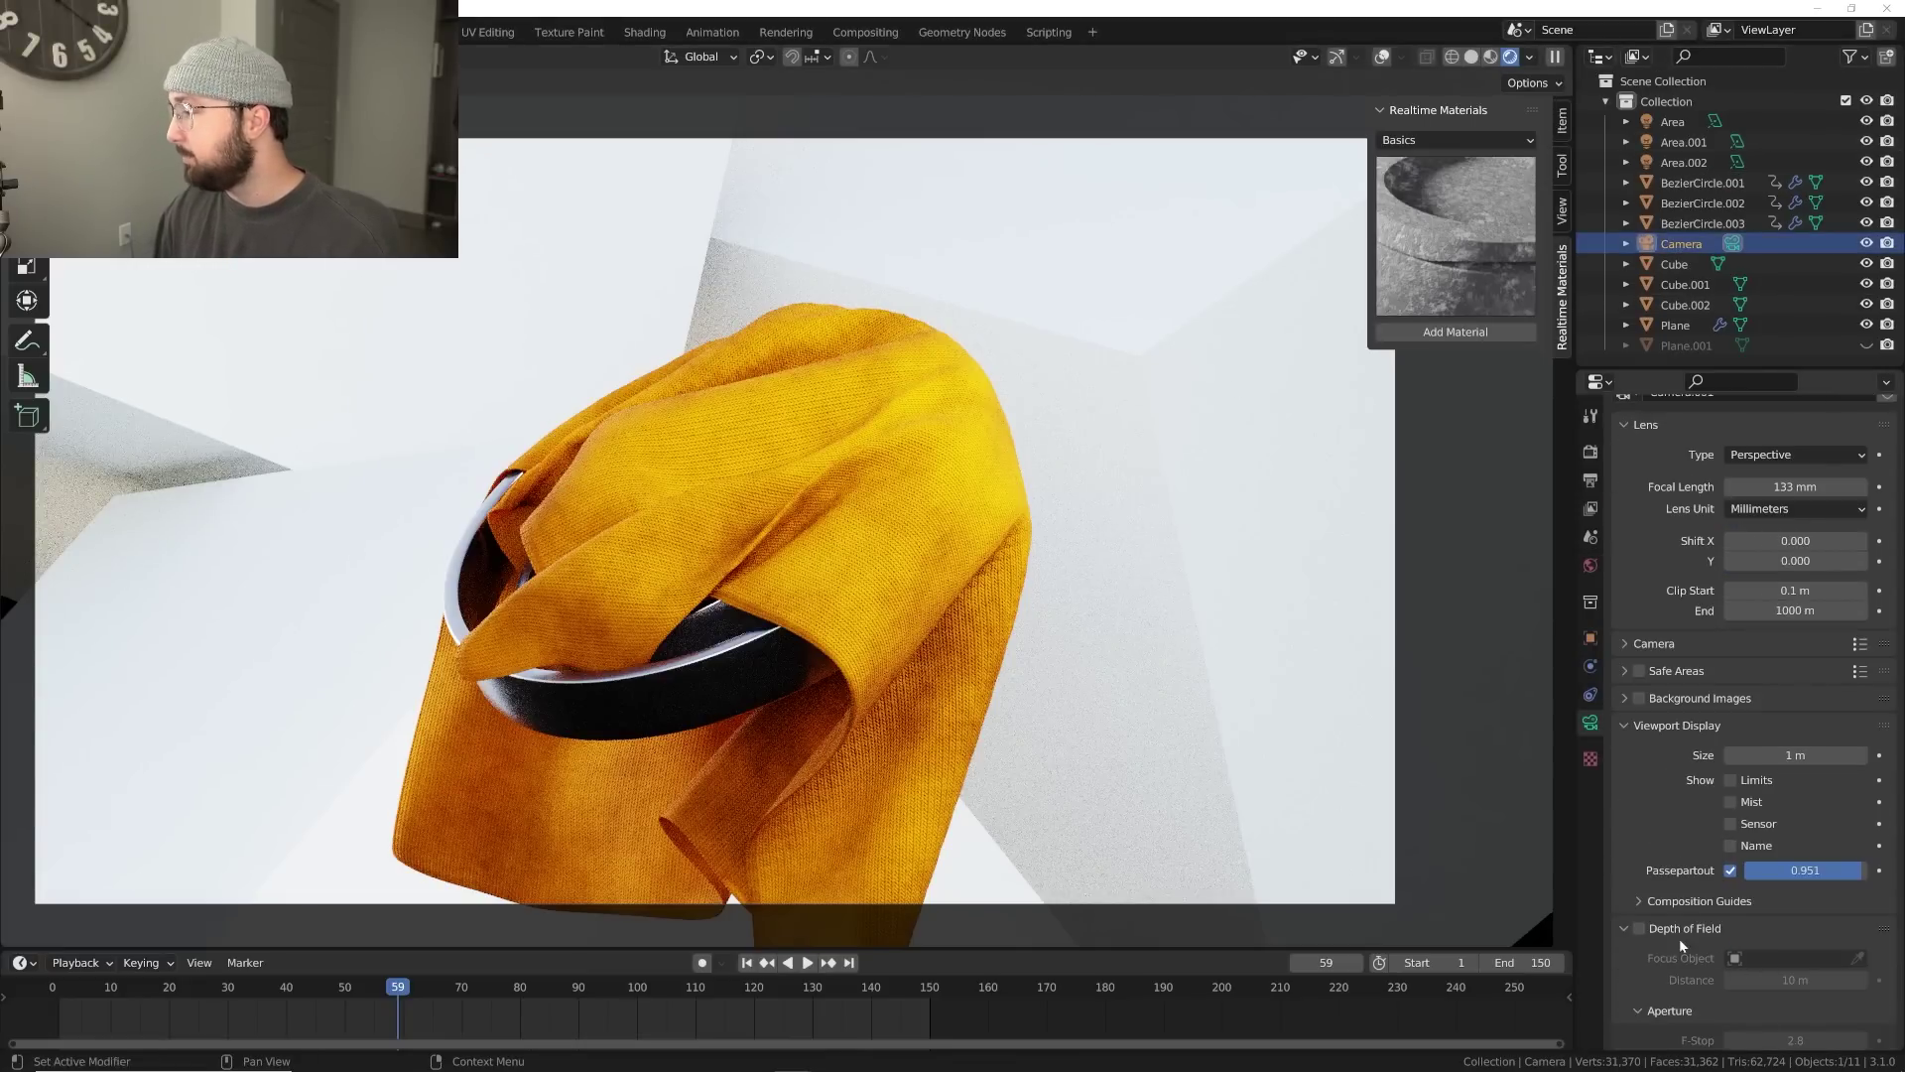
click(1639, 929)
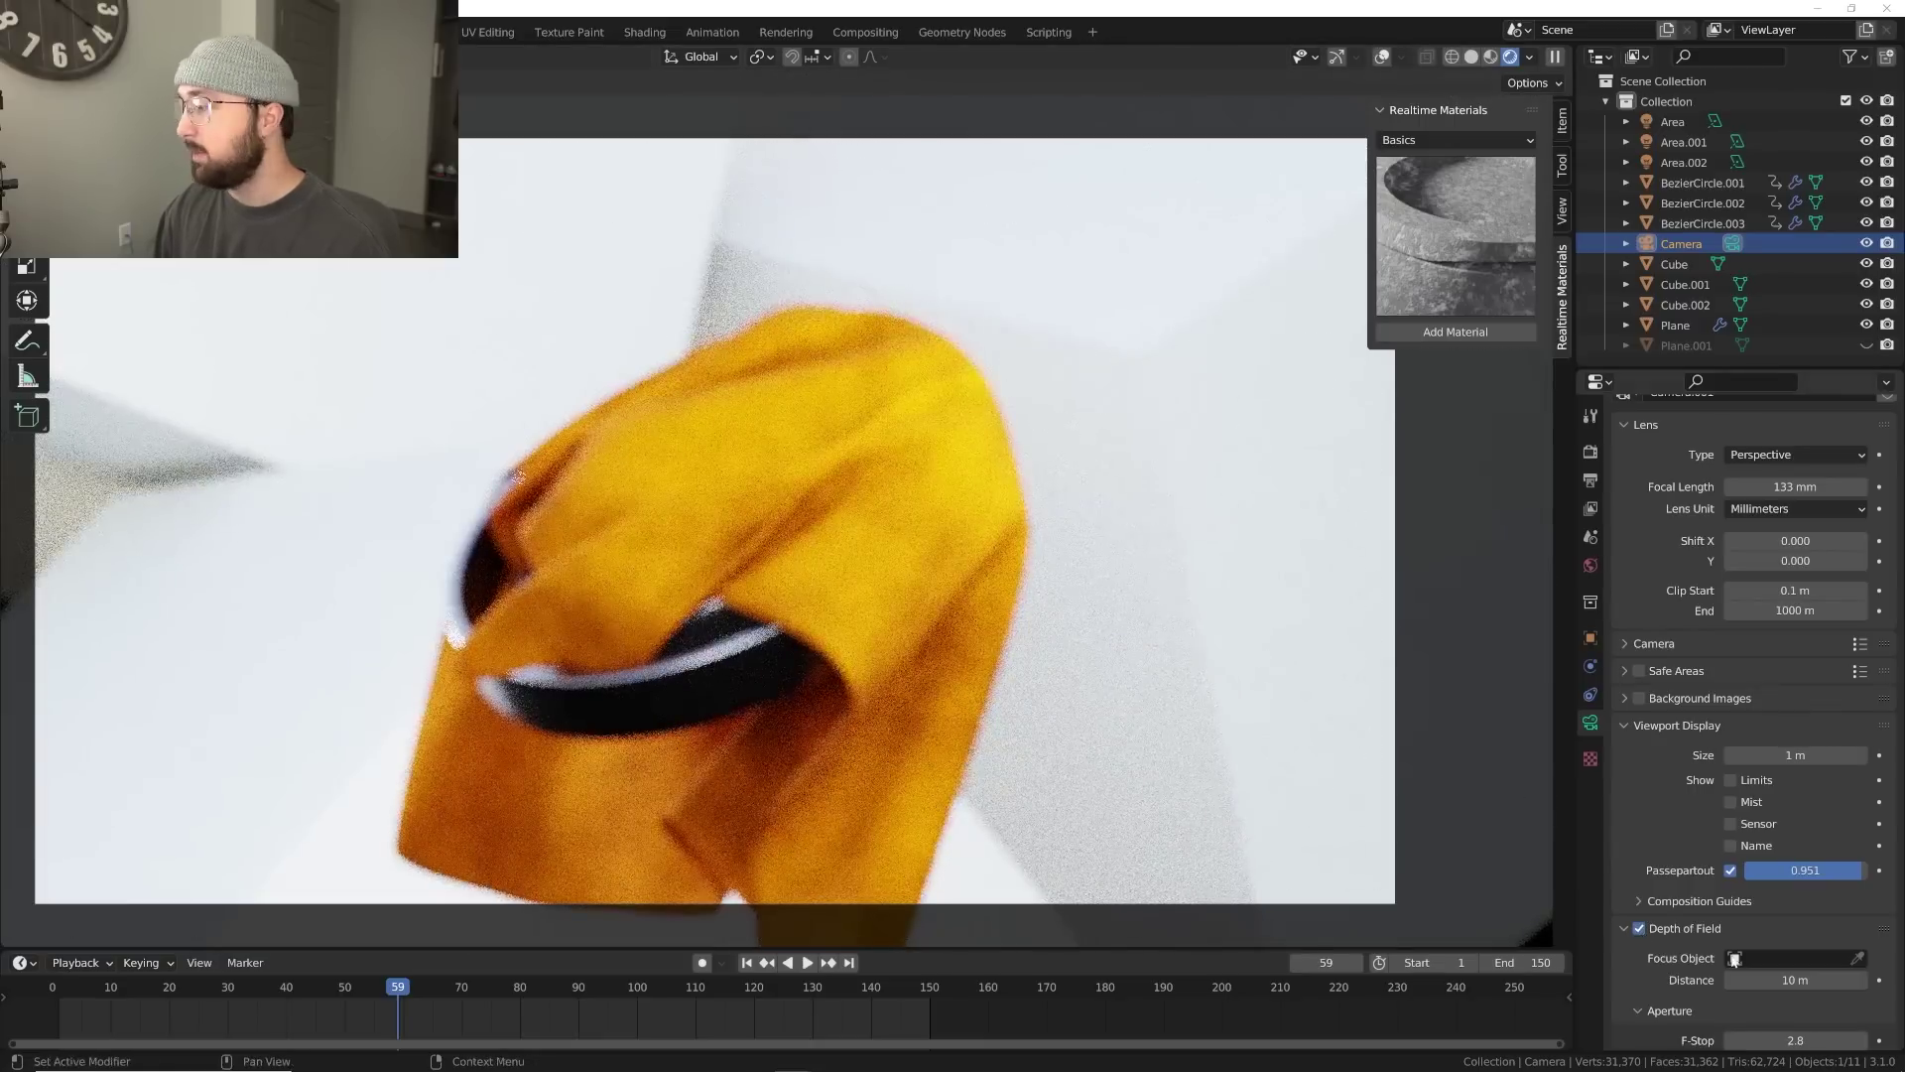
drag(1803, 979, 1855, 980)
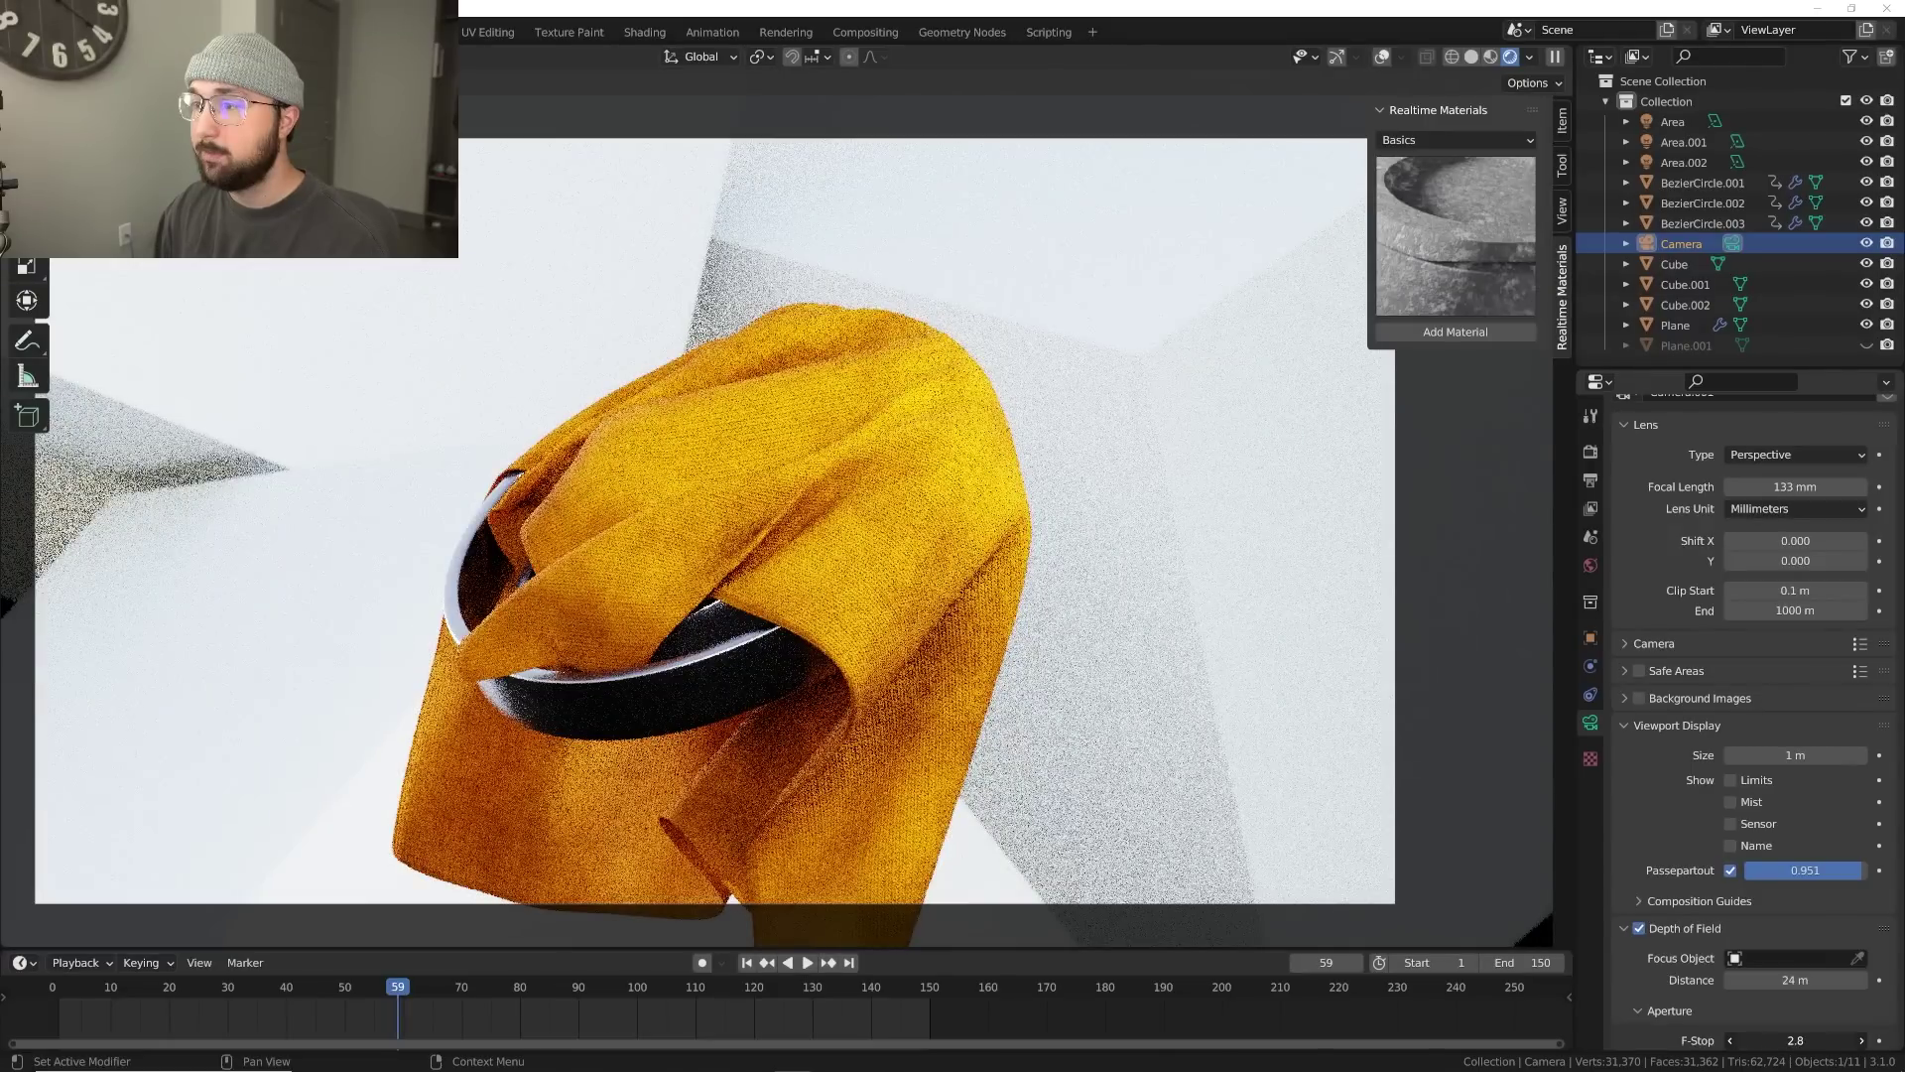
drag(1795, 1039, 1756, 1040)
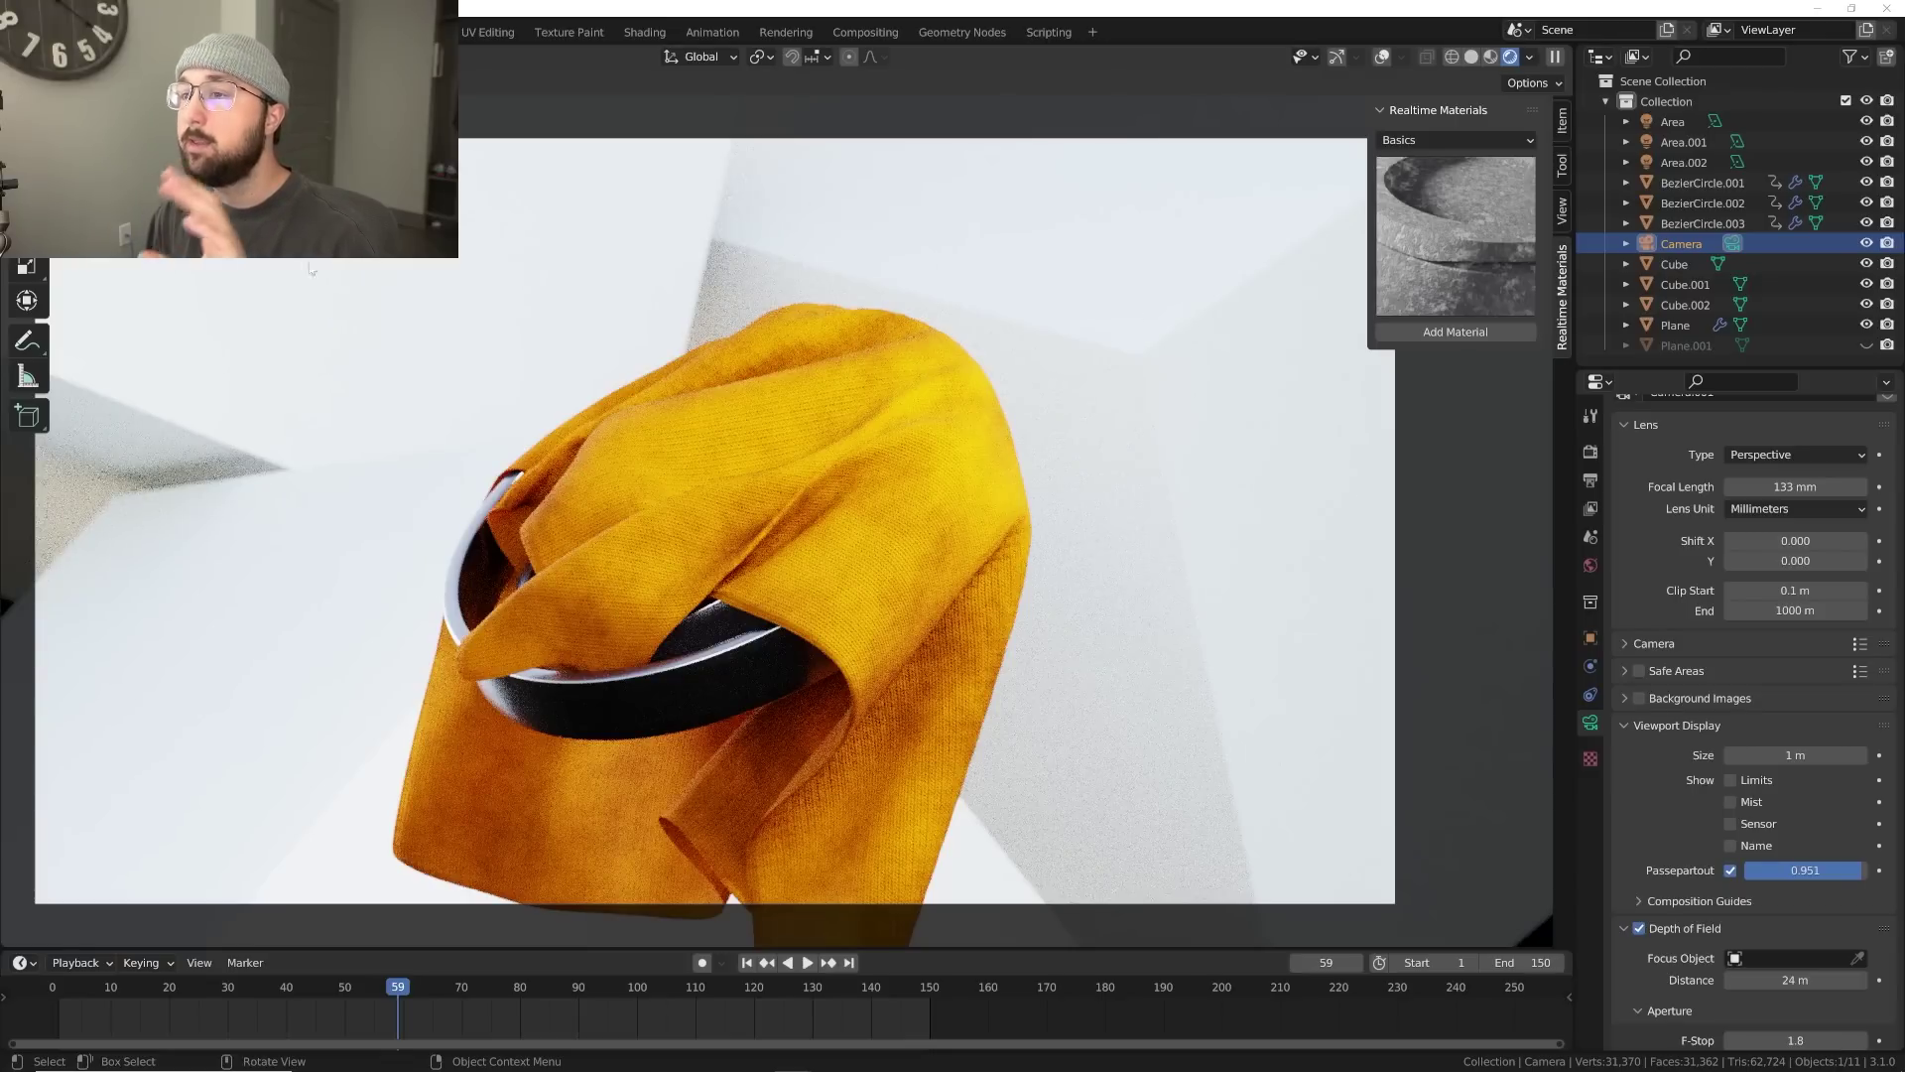
Switch the viewport back to solid shading
click(1471, 57)
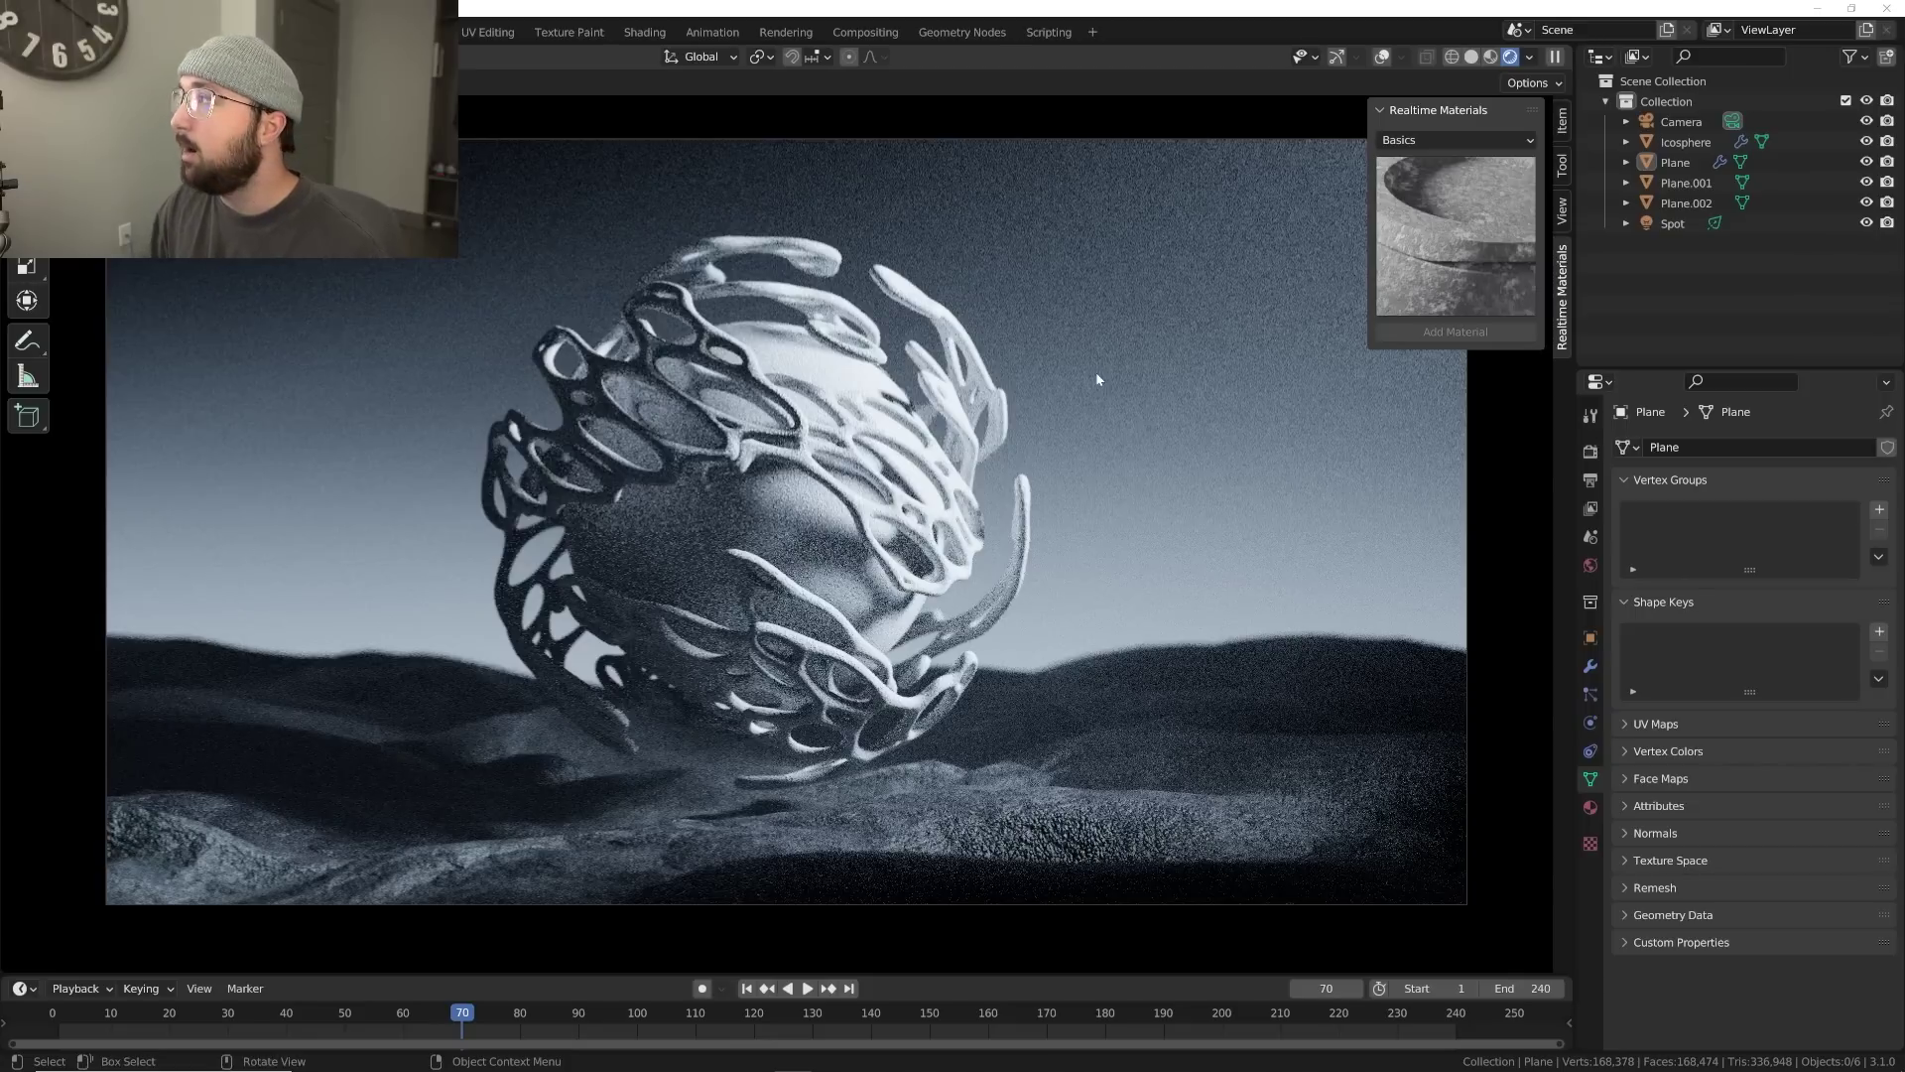
Toggle Plane.002's Outliner visibility off, on, then off again
click(1866, 203)
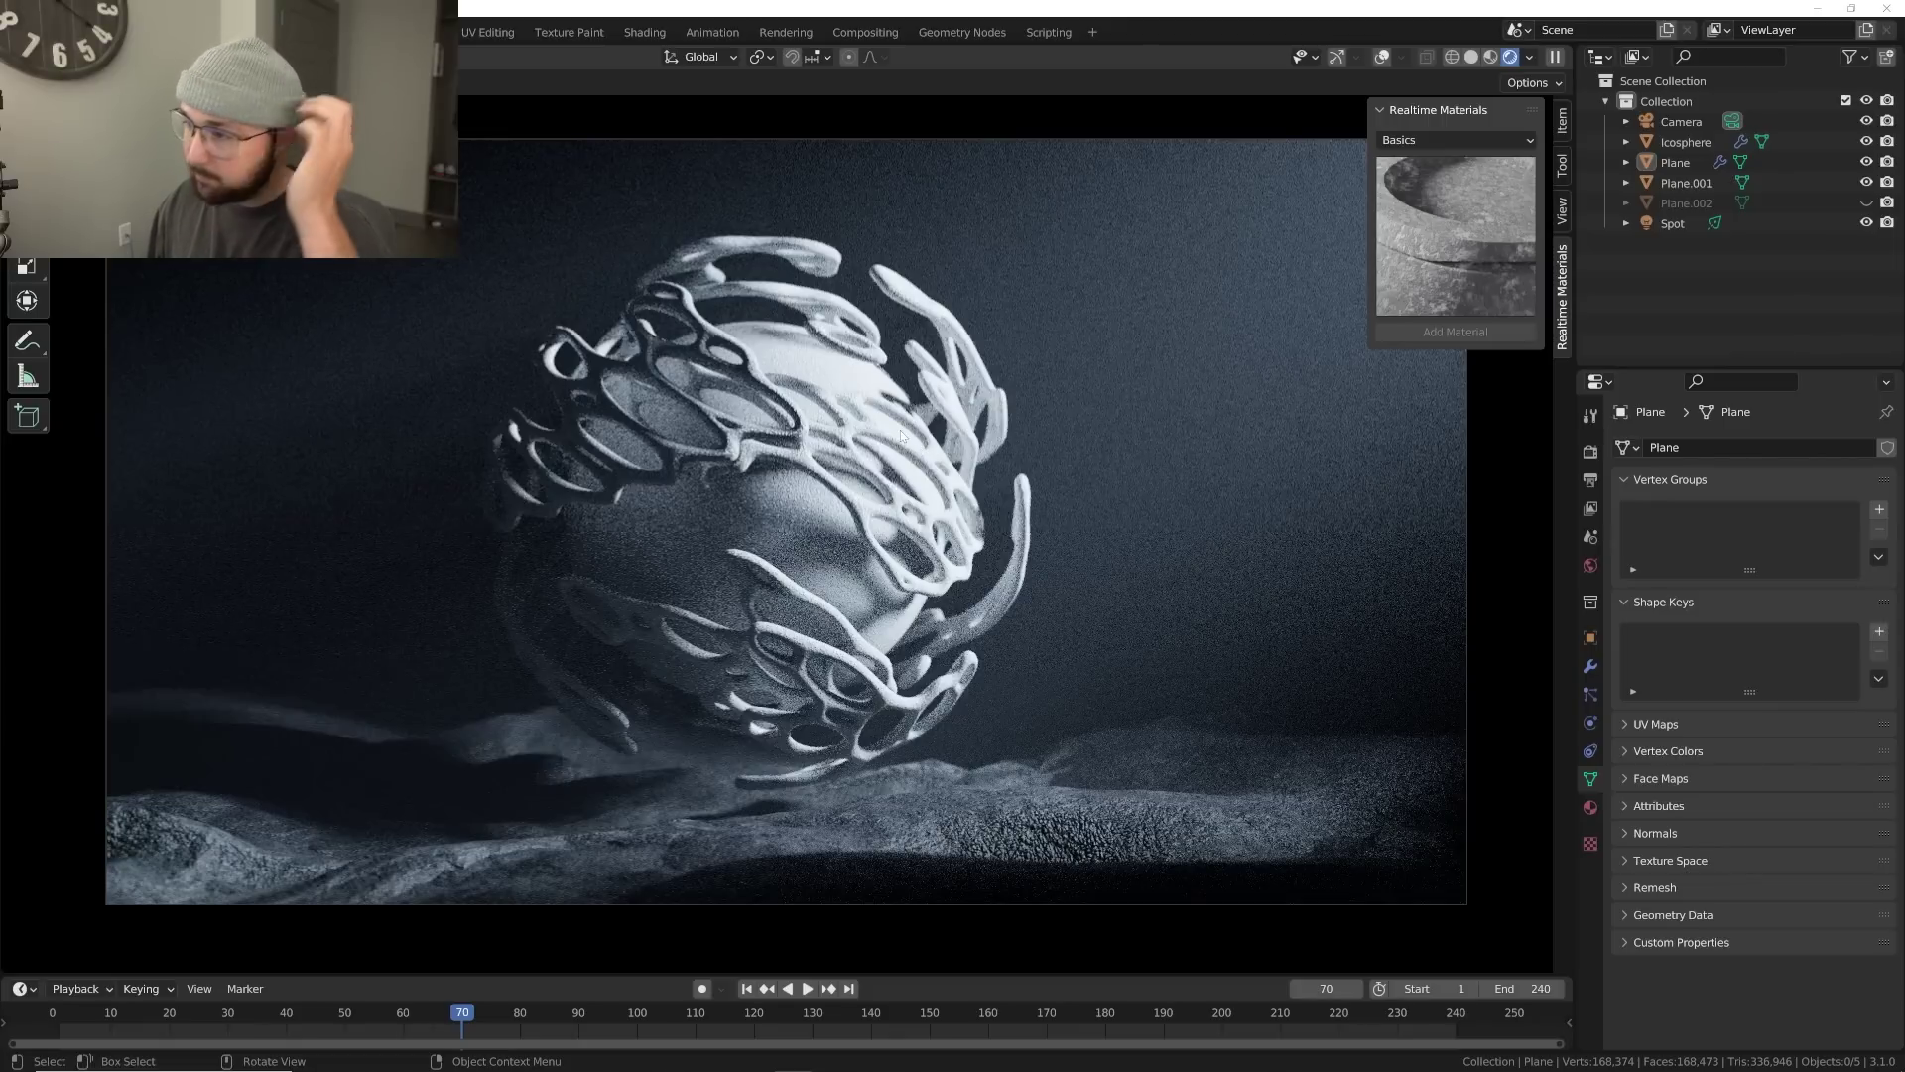
click(1866, 202)
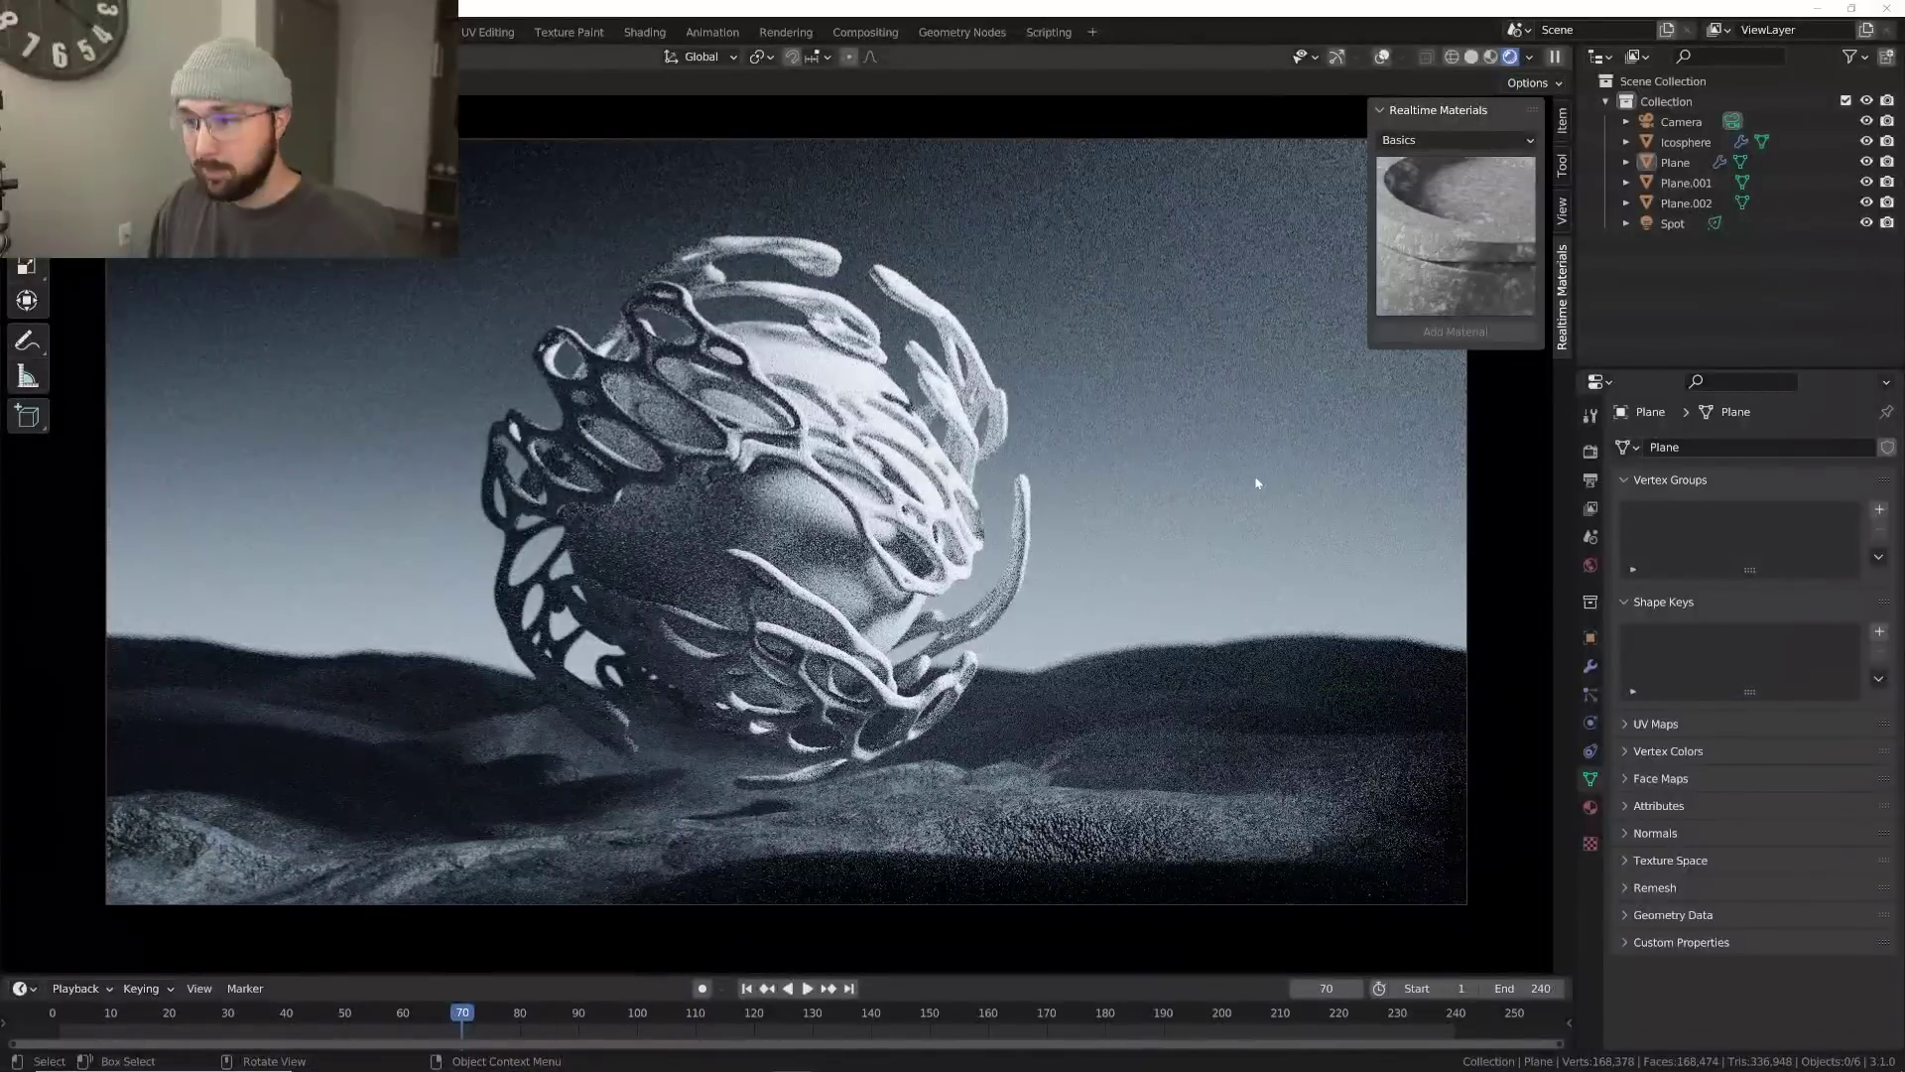
click(1866, 202)
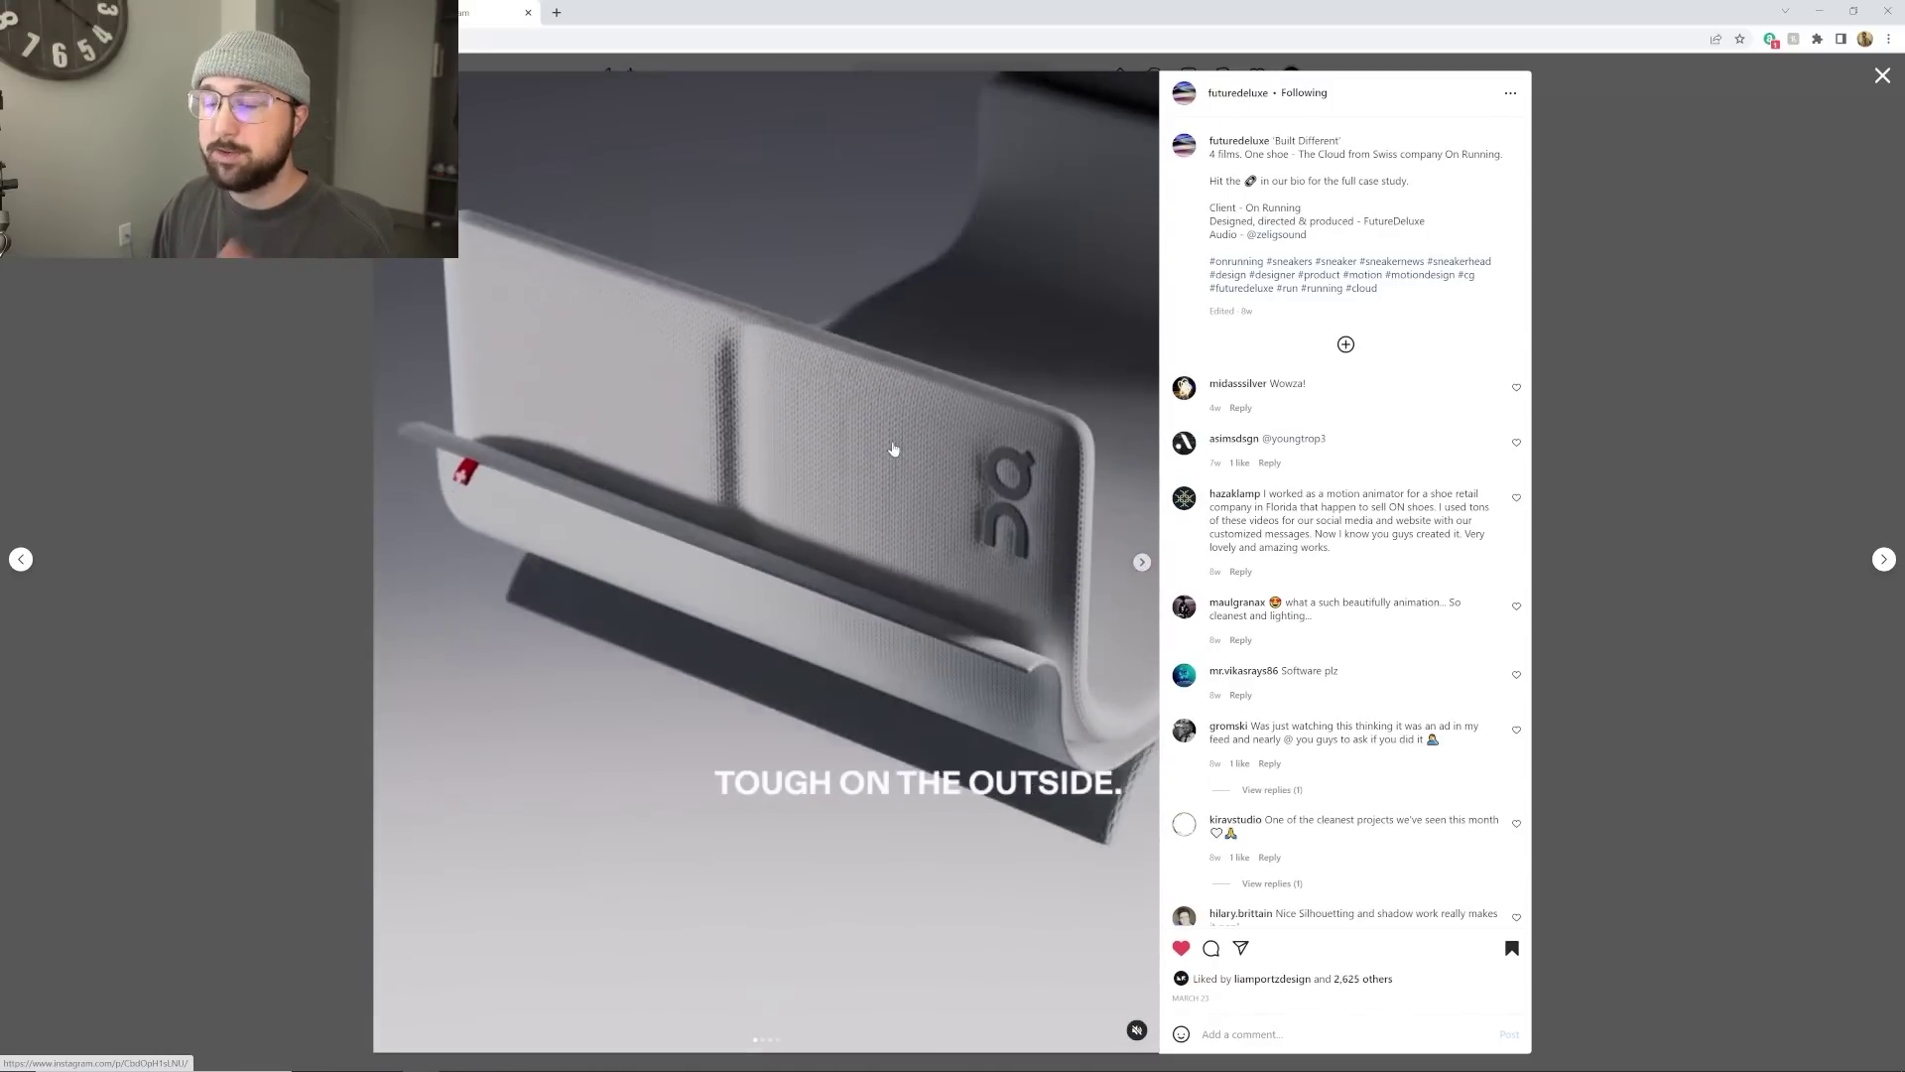
Pause the shoe video and minimize the browser to bring Blender back
click(898, 535)
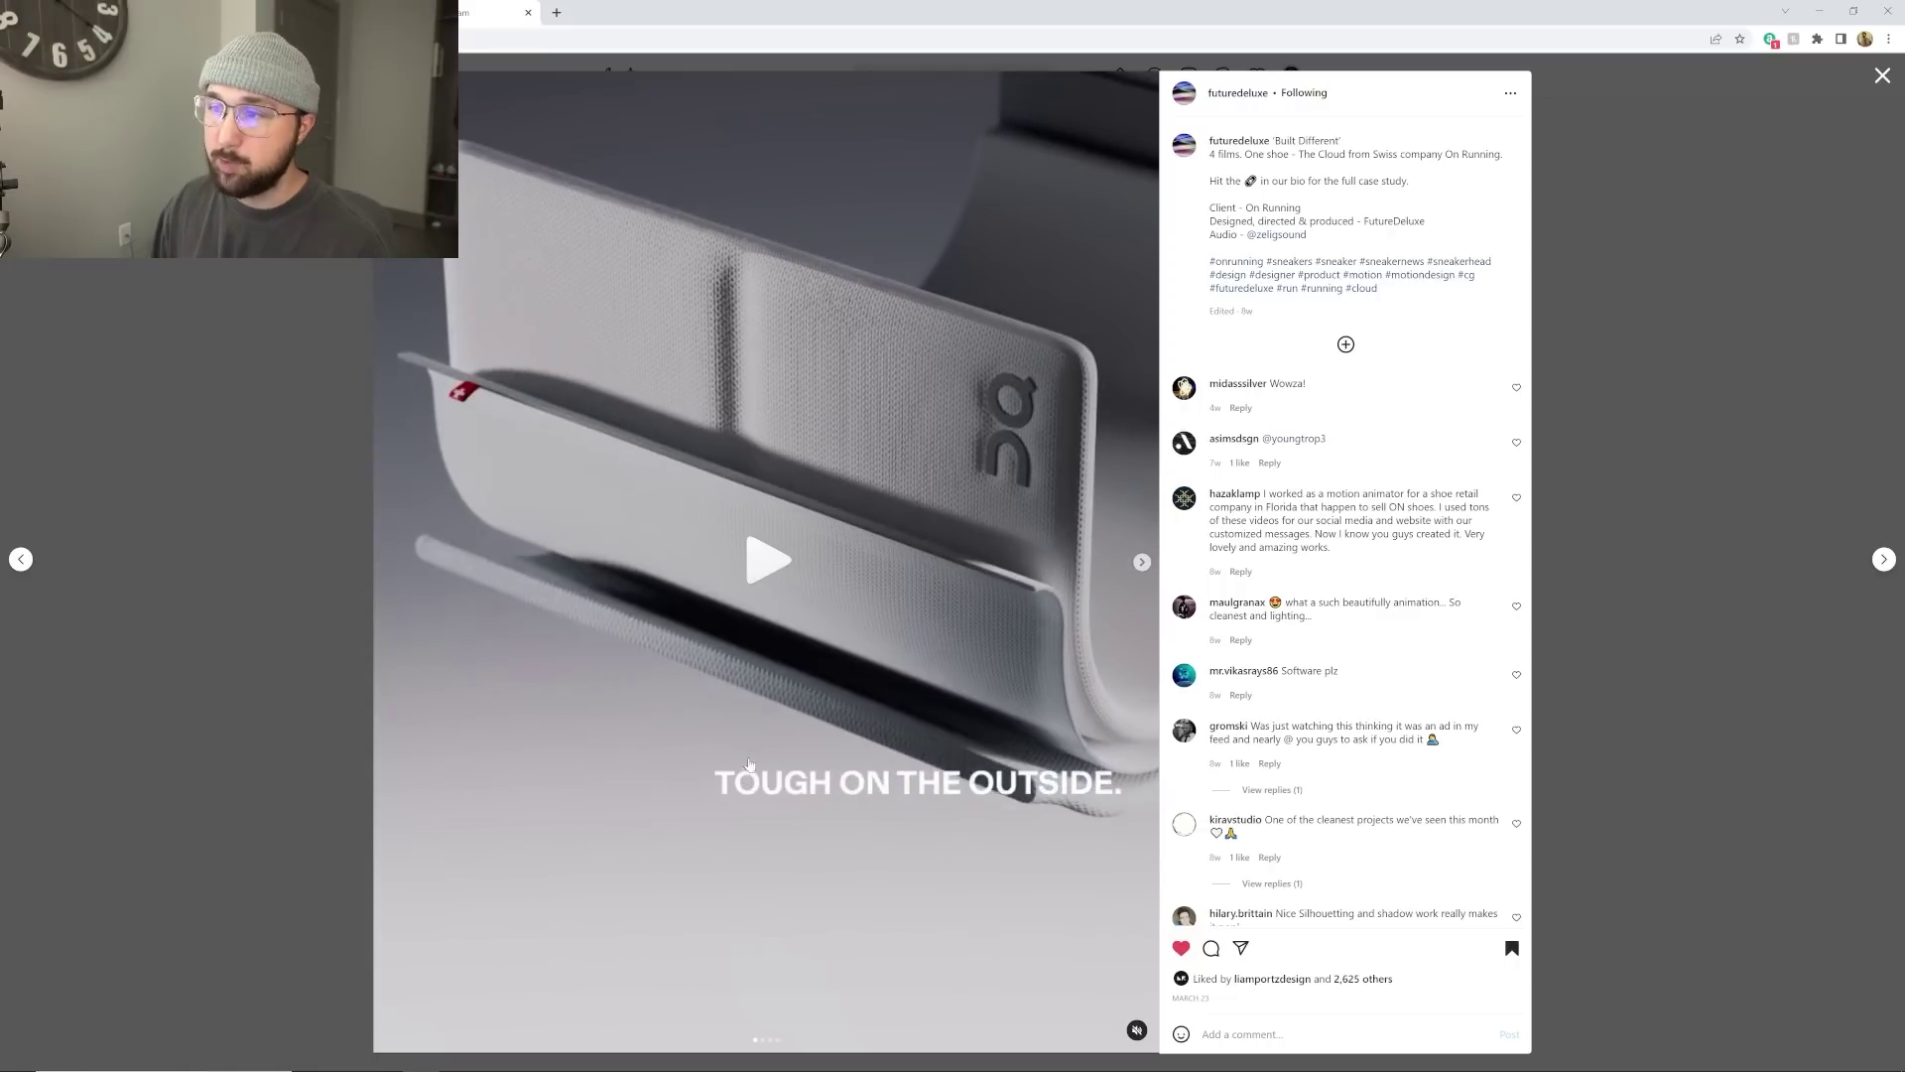
click(1818, 11)
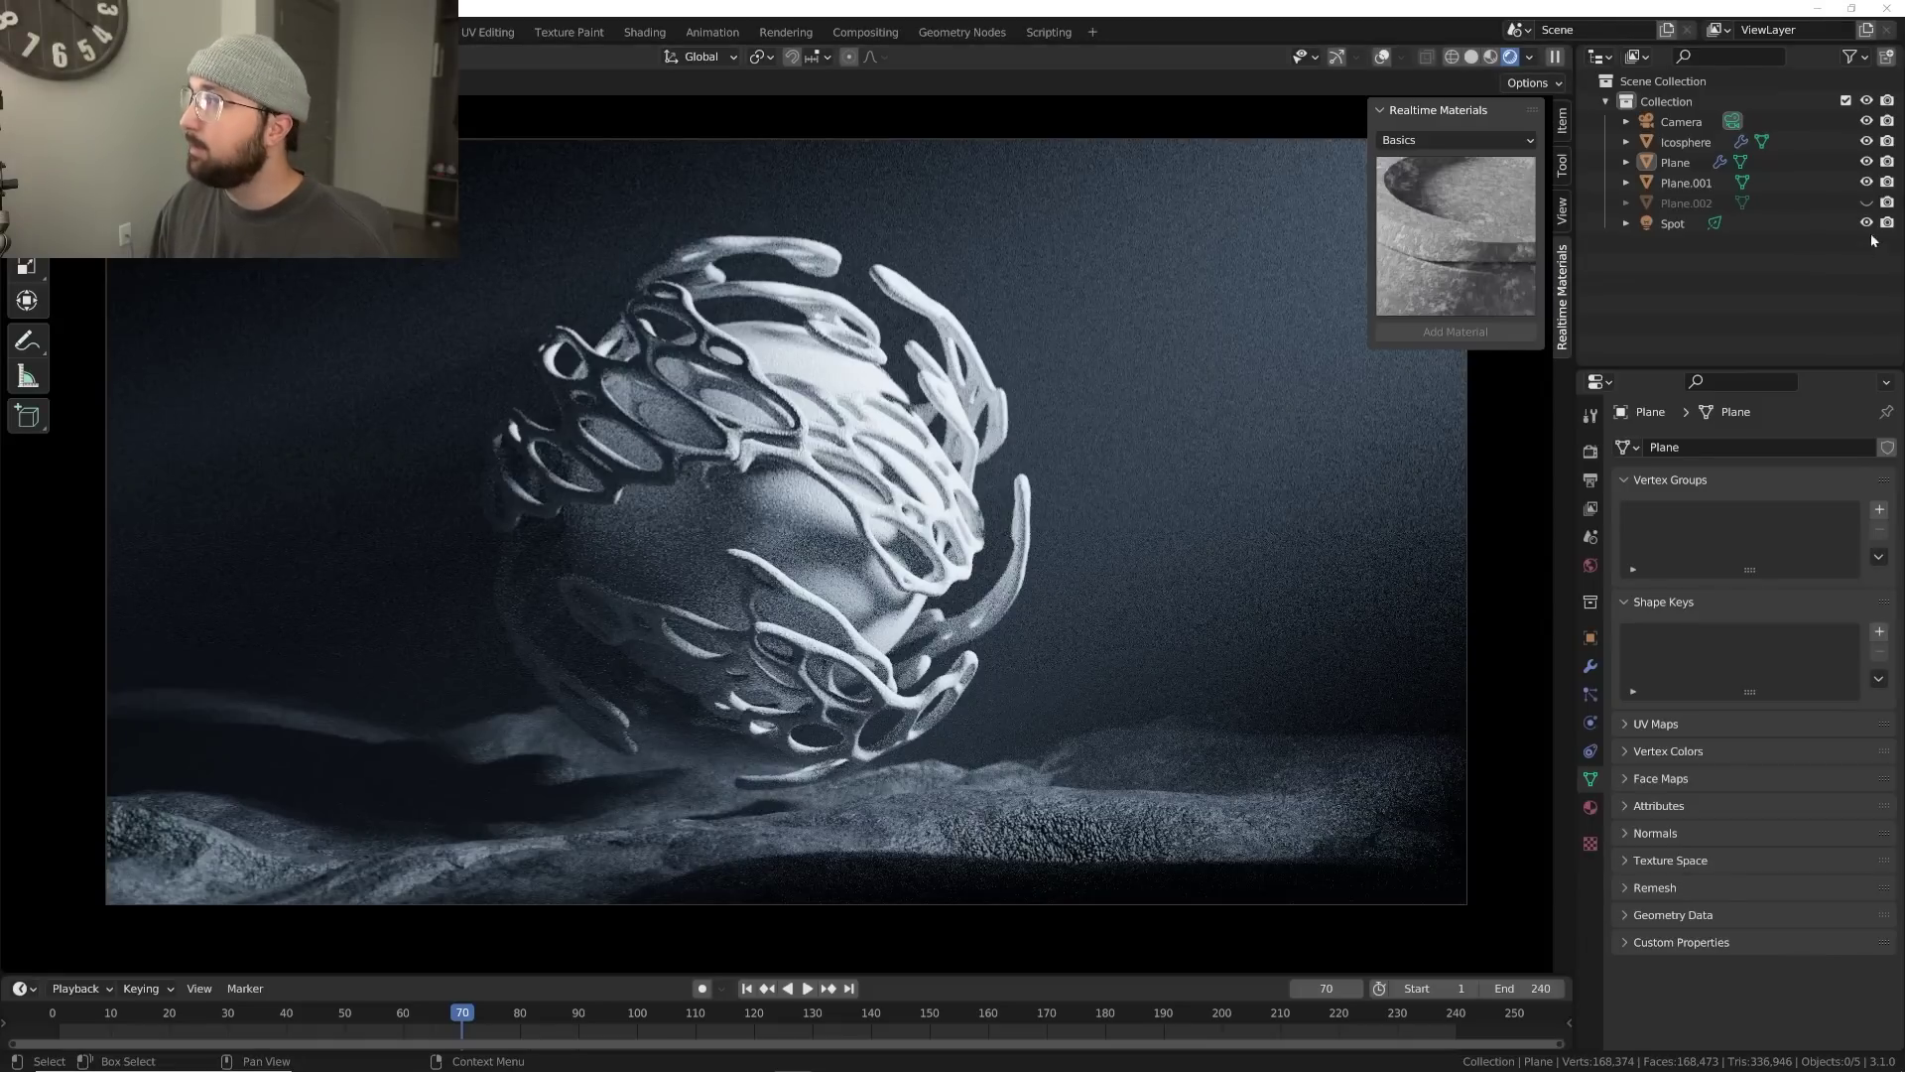
Unhide Plane.002, orbit to check the layout, and return to the camera view
click(1867, 202)
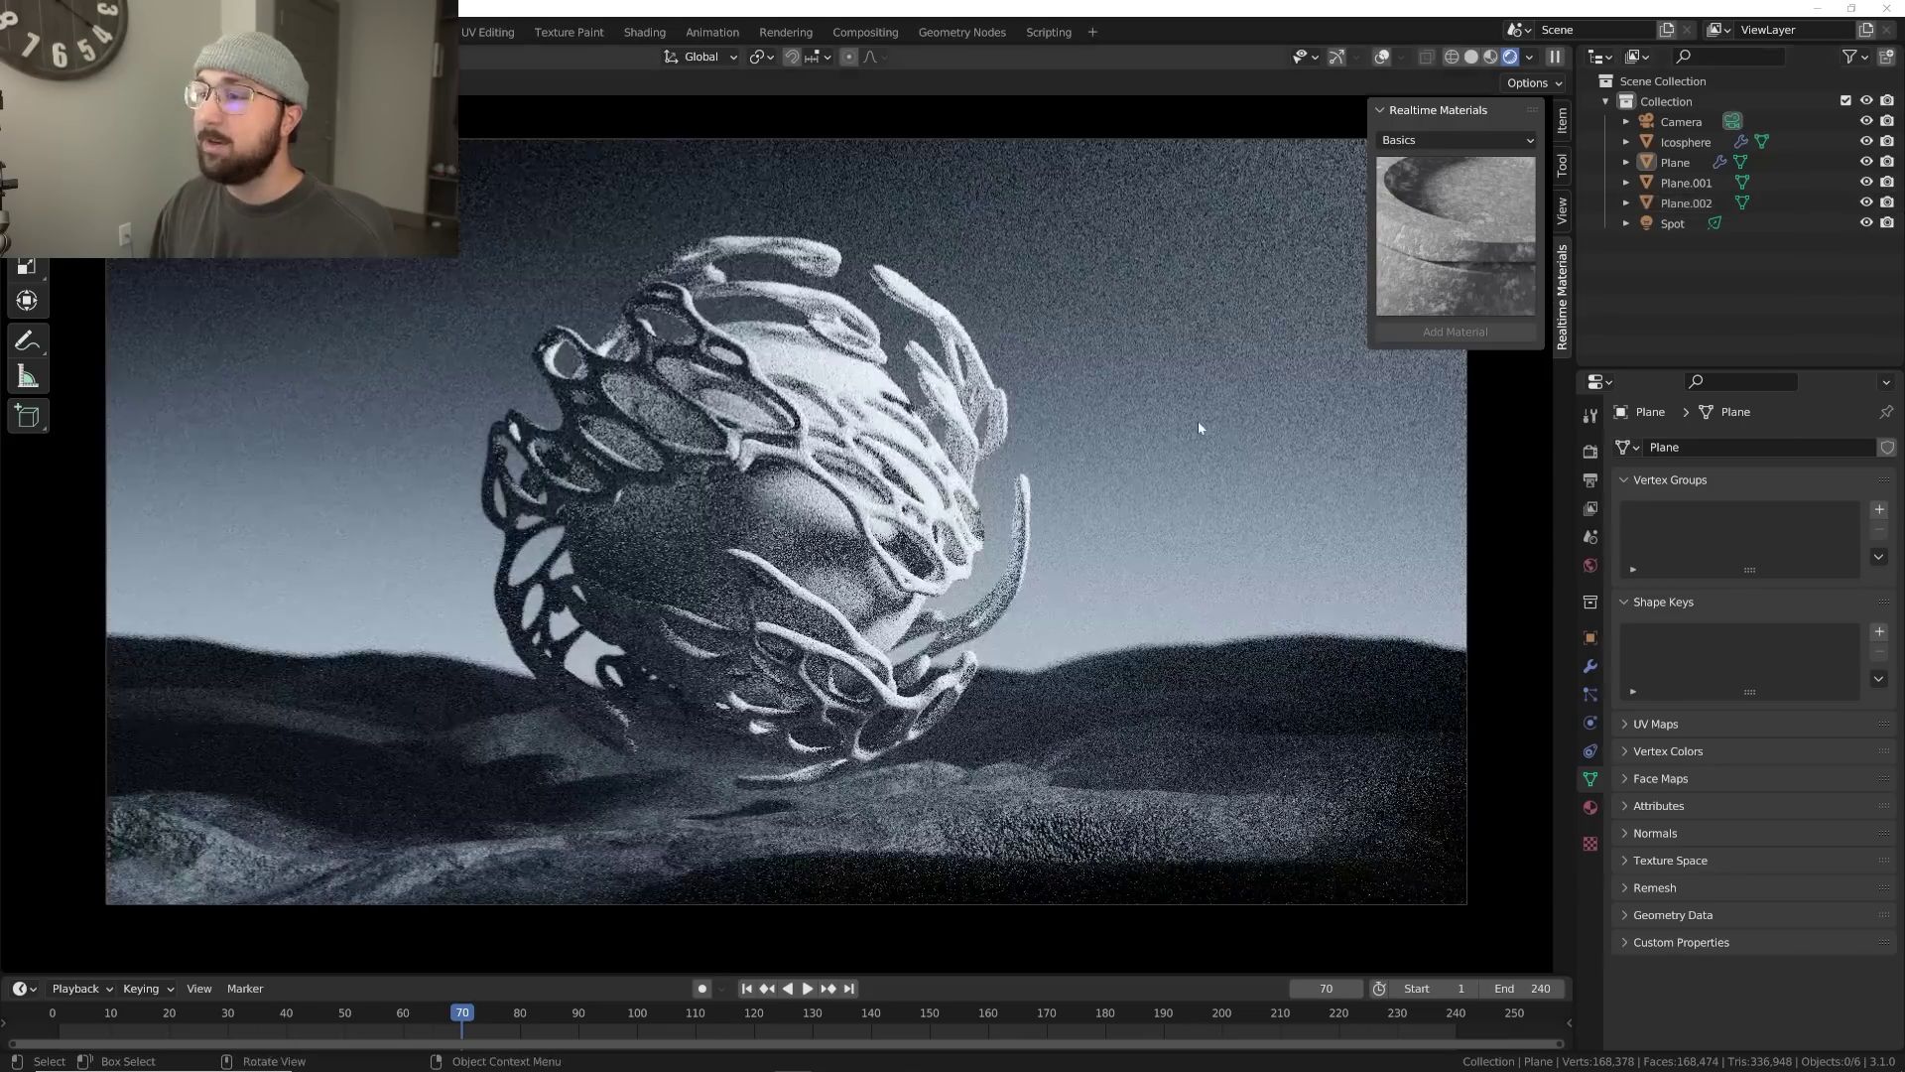
middle_drag(1199, 420, 560, 531)
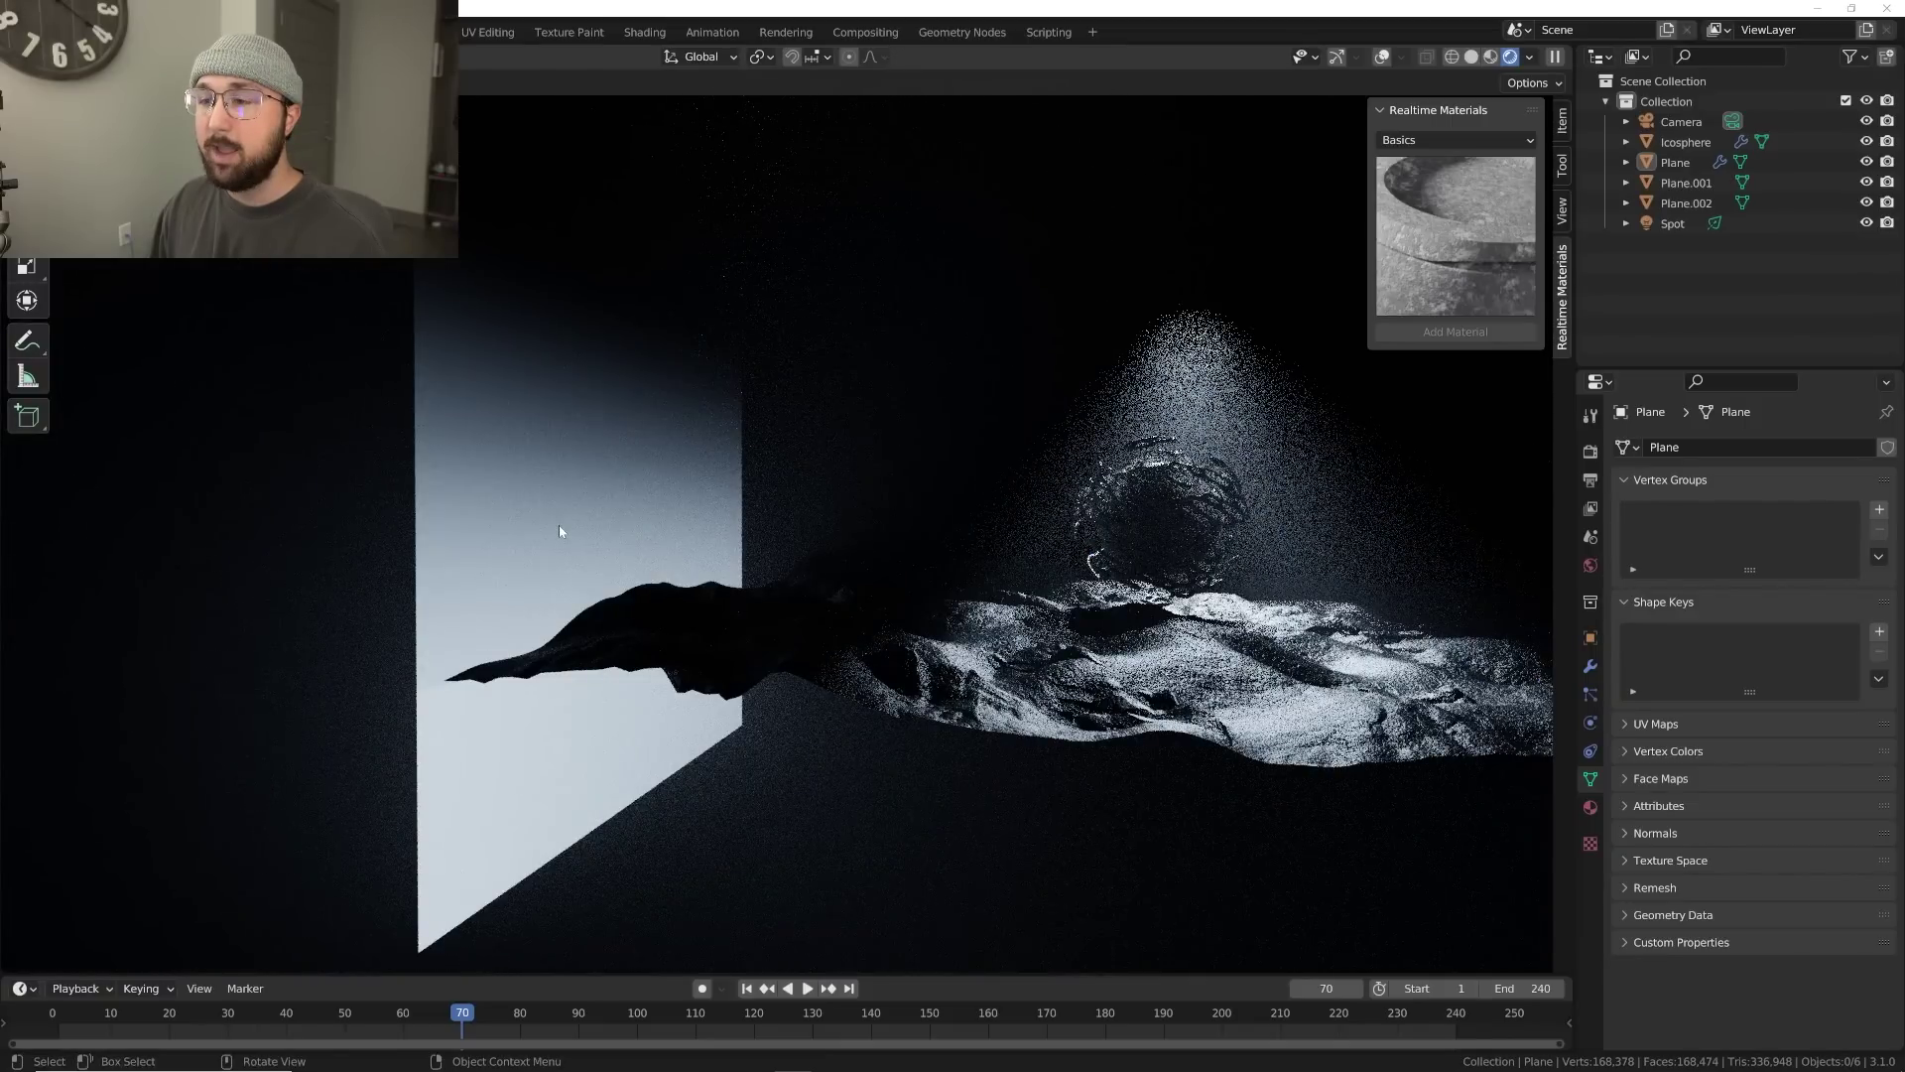
key(KP_0)
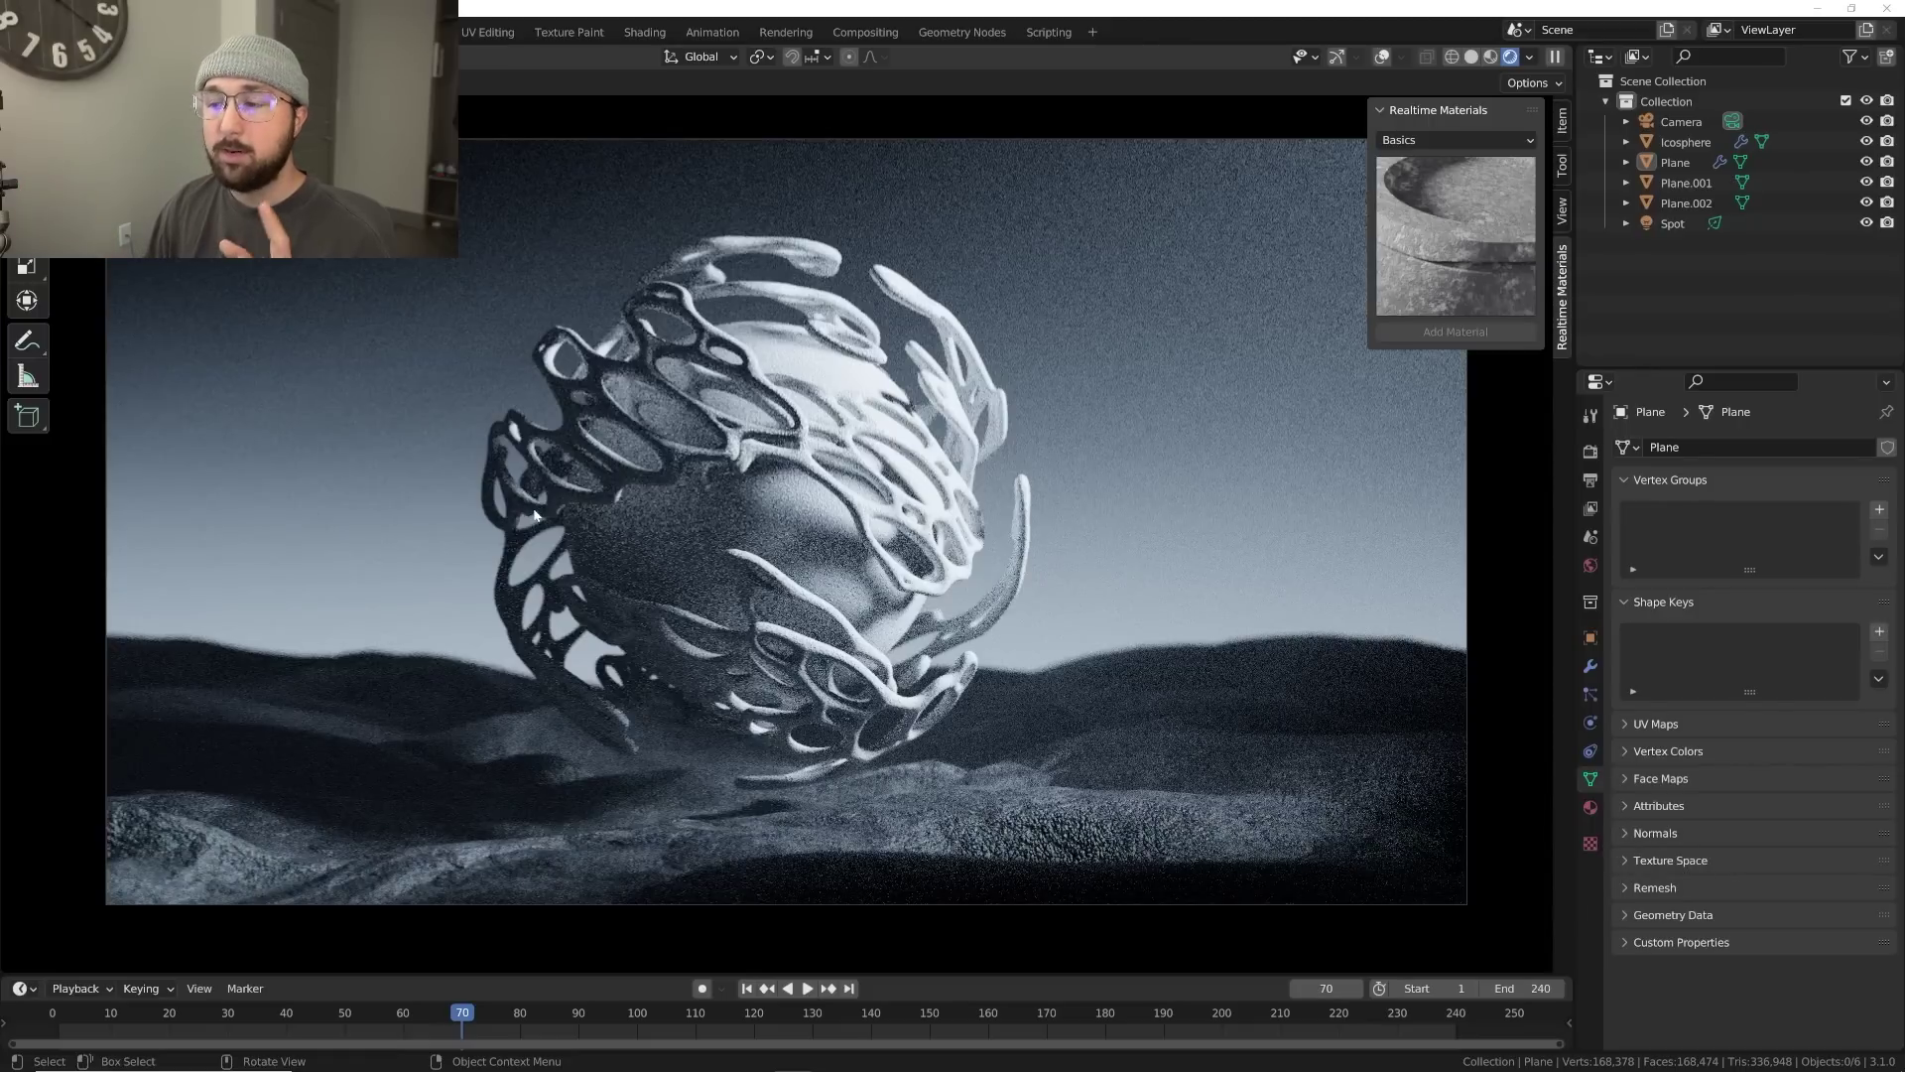
Toggle the camera's depth of field off and back on, then open the building blocks .blend
click(1681, 121)
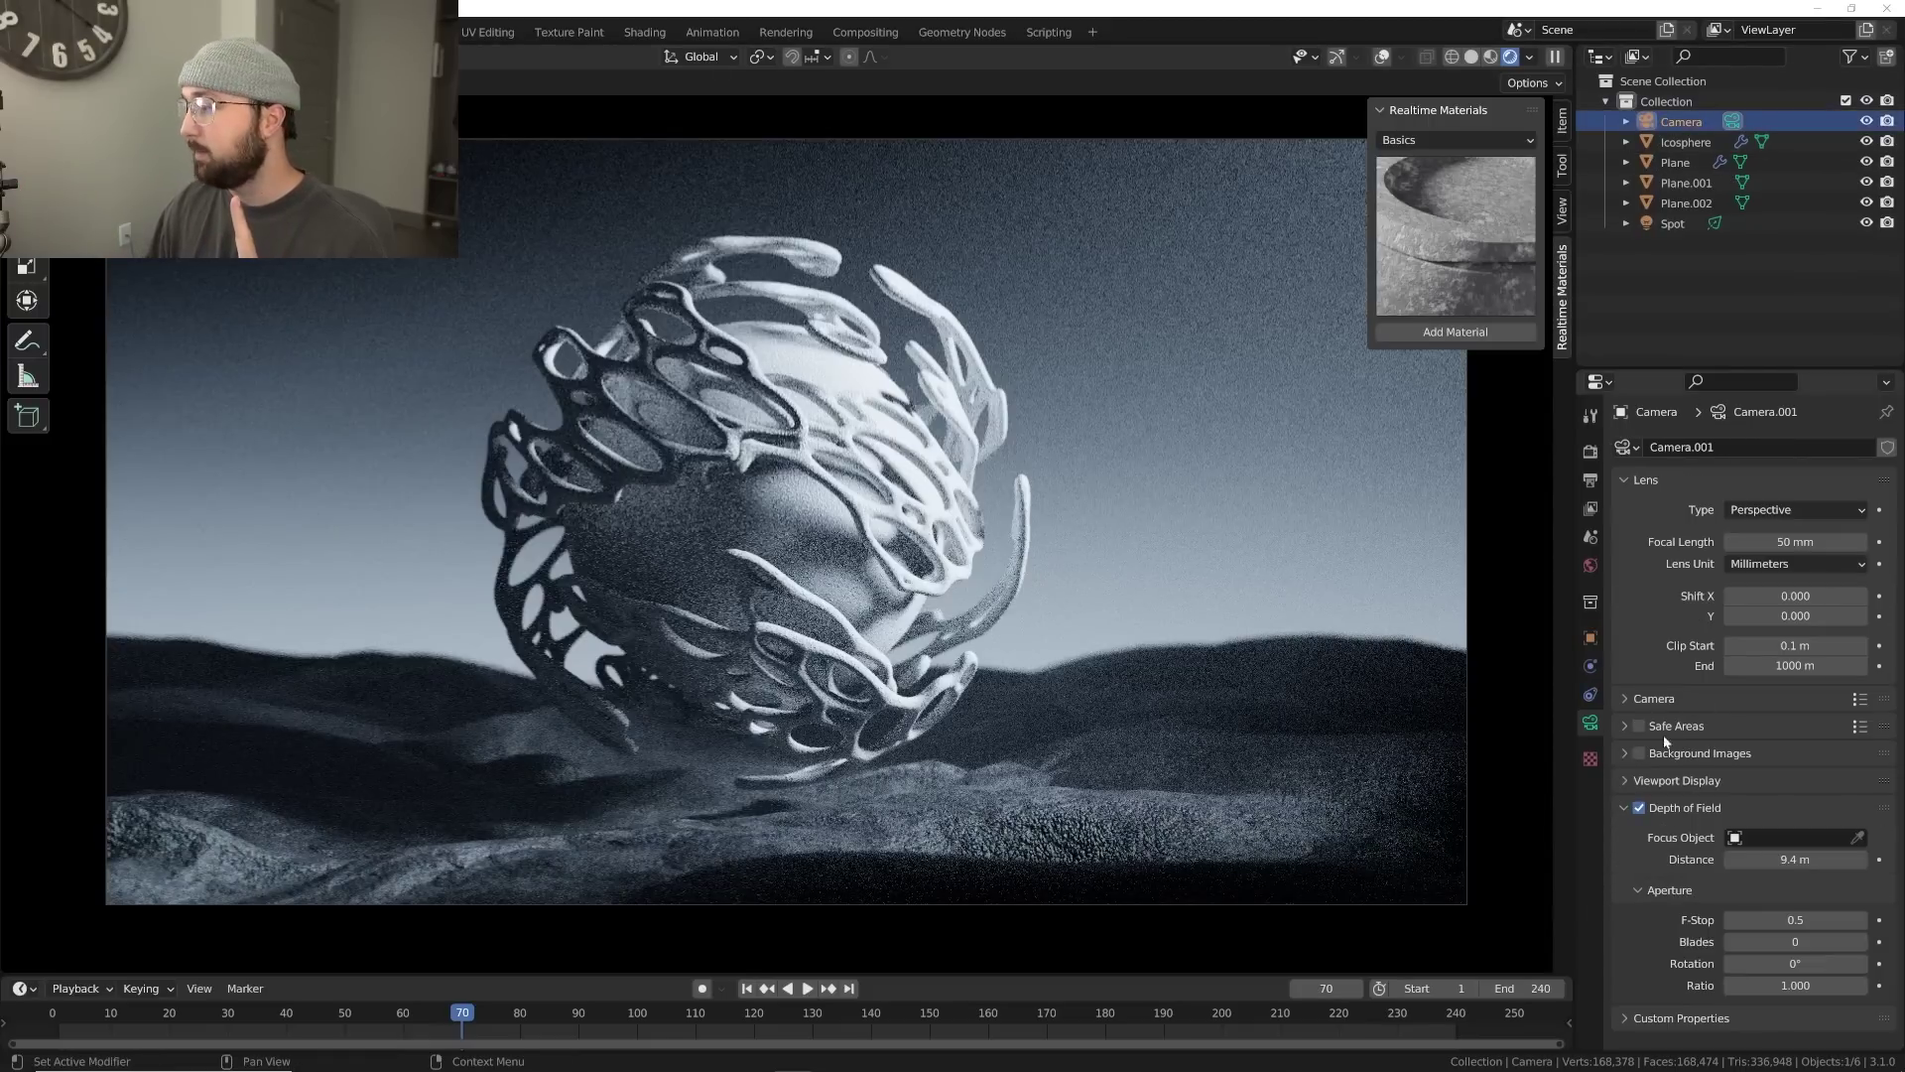
click(1639, 808)
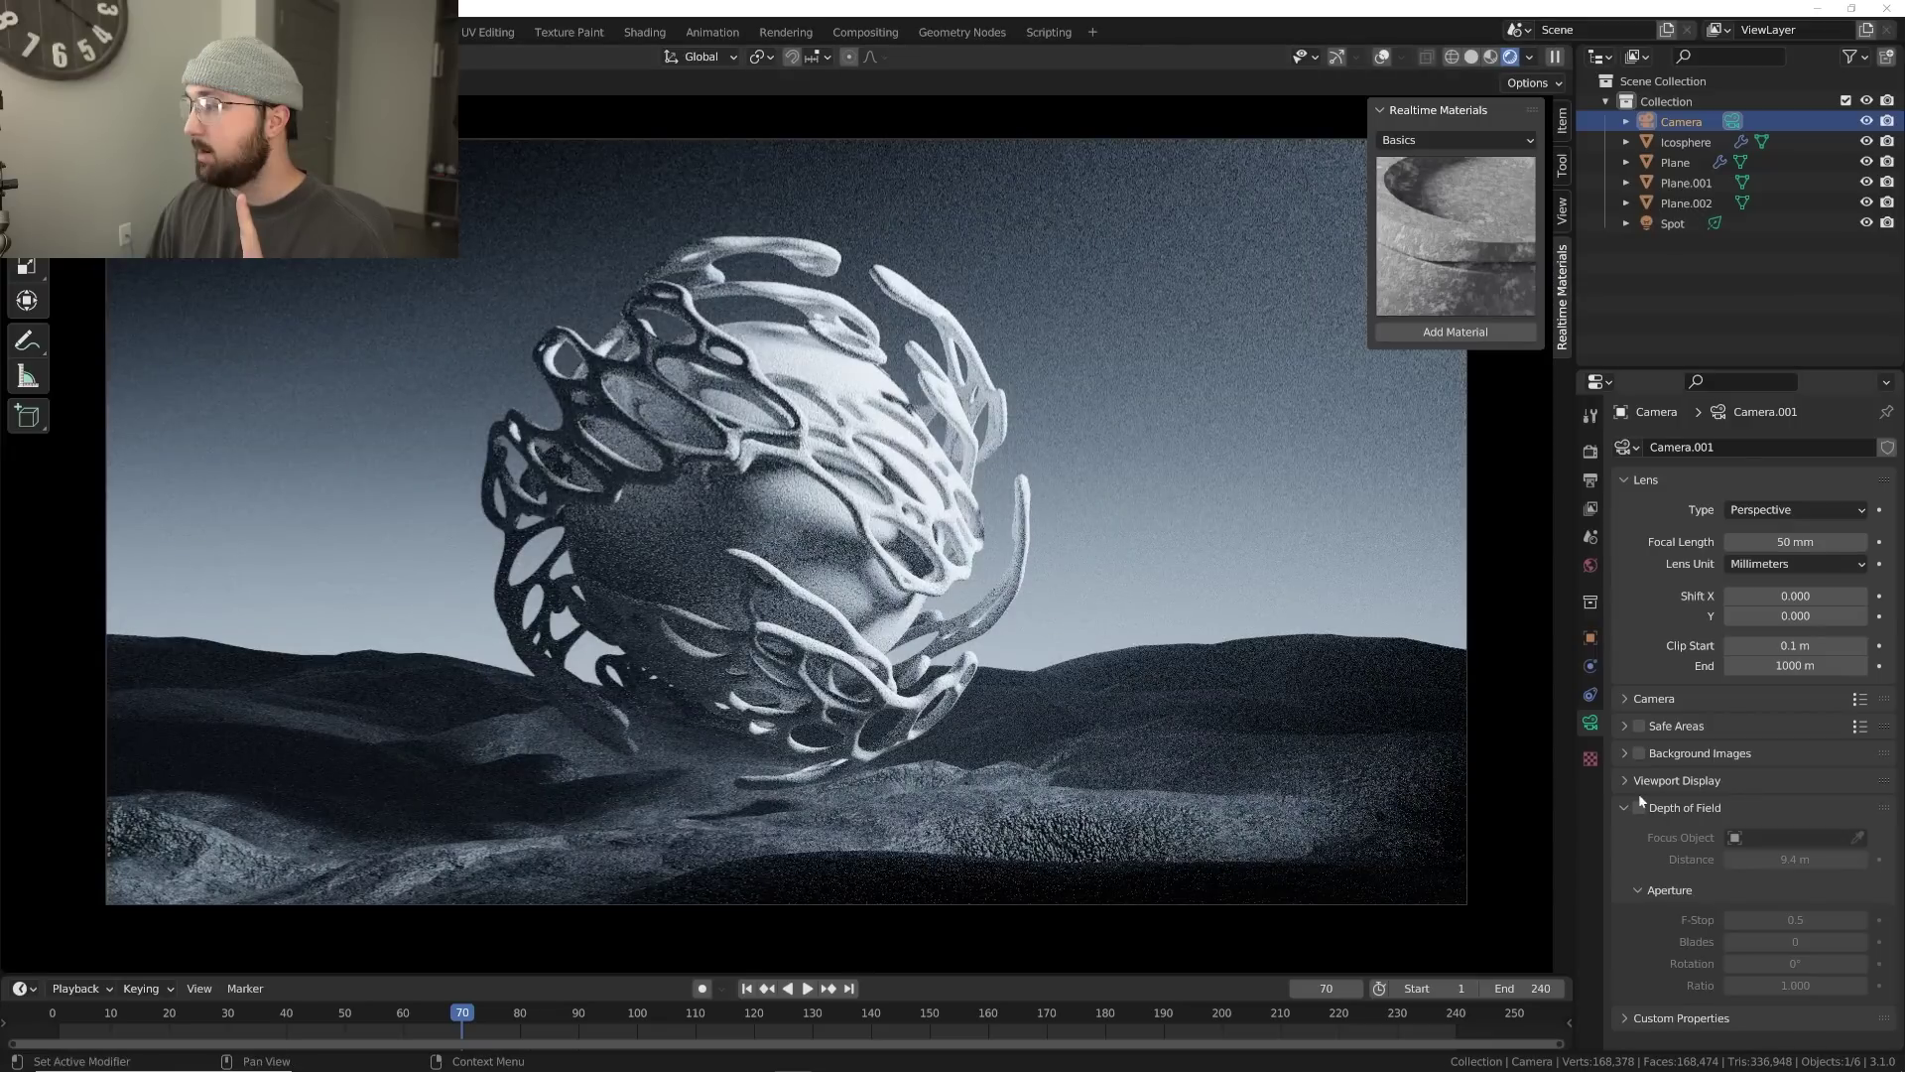
click(1639, 808)
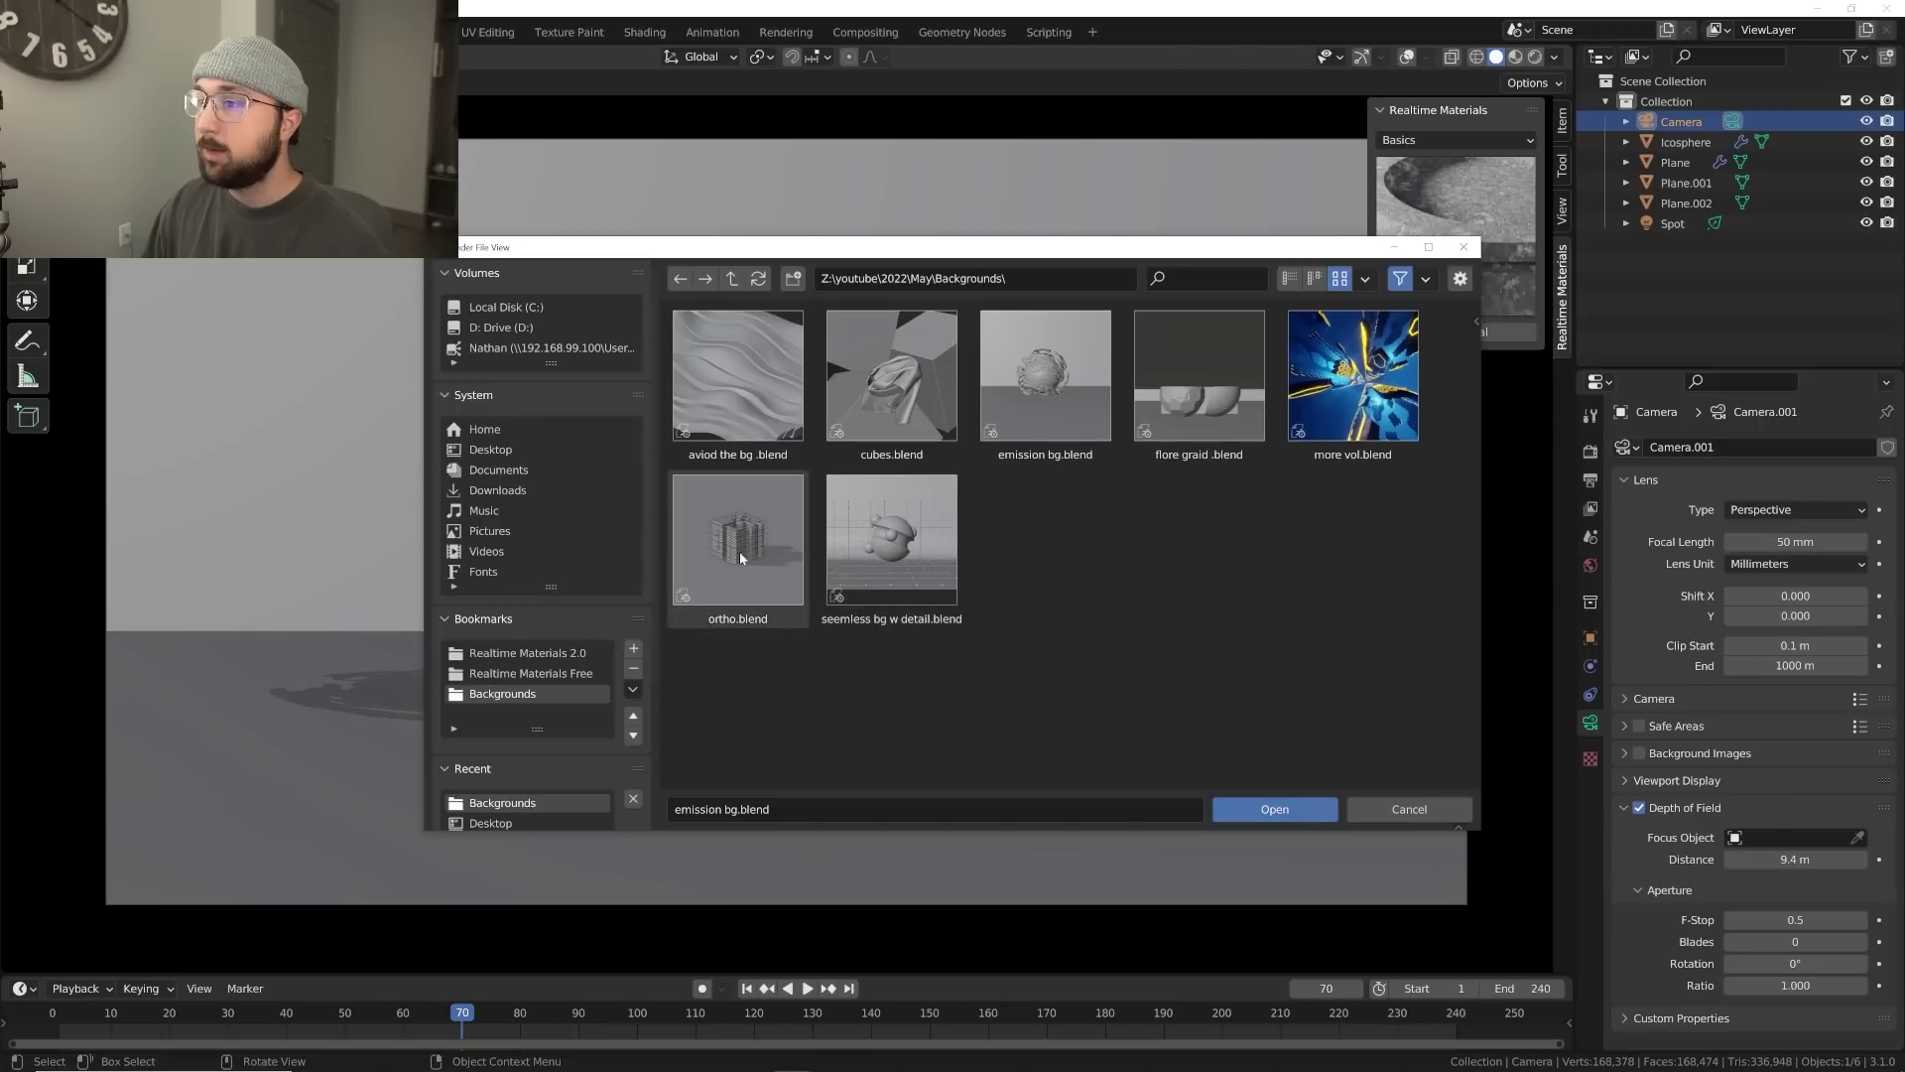
click(740, 551)
double_click(734, 551)
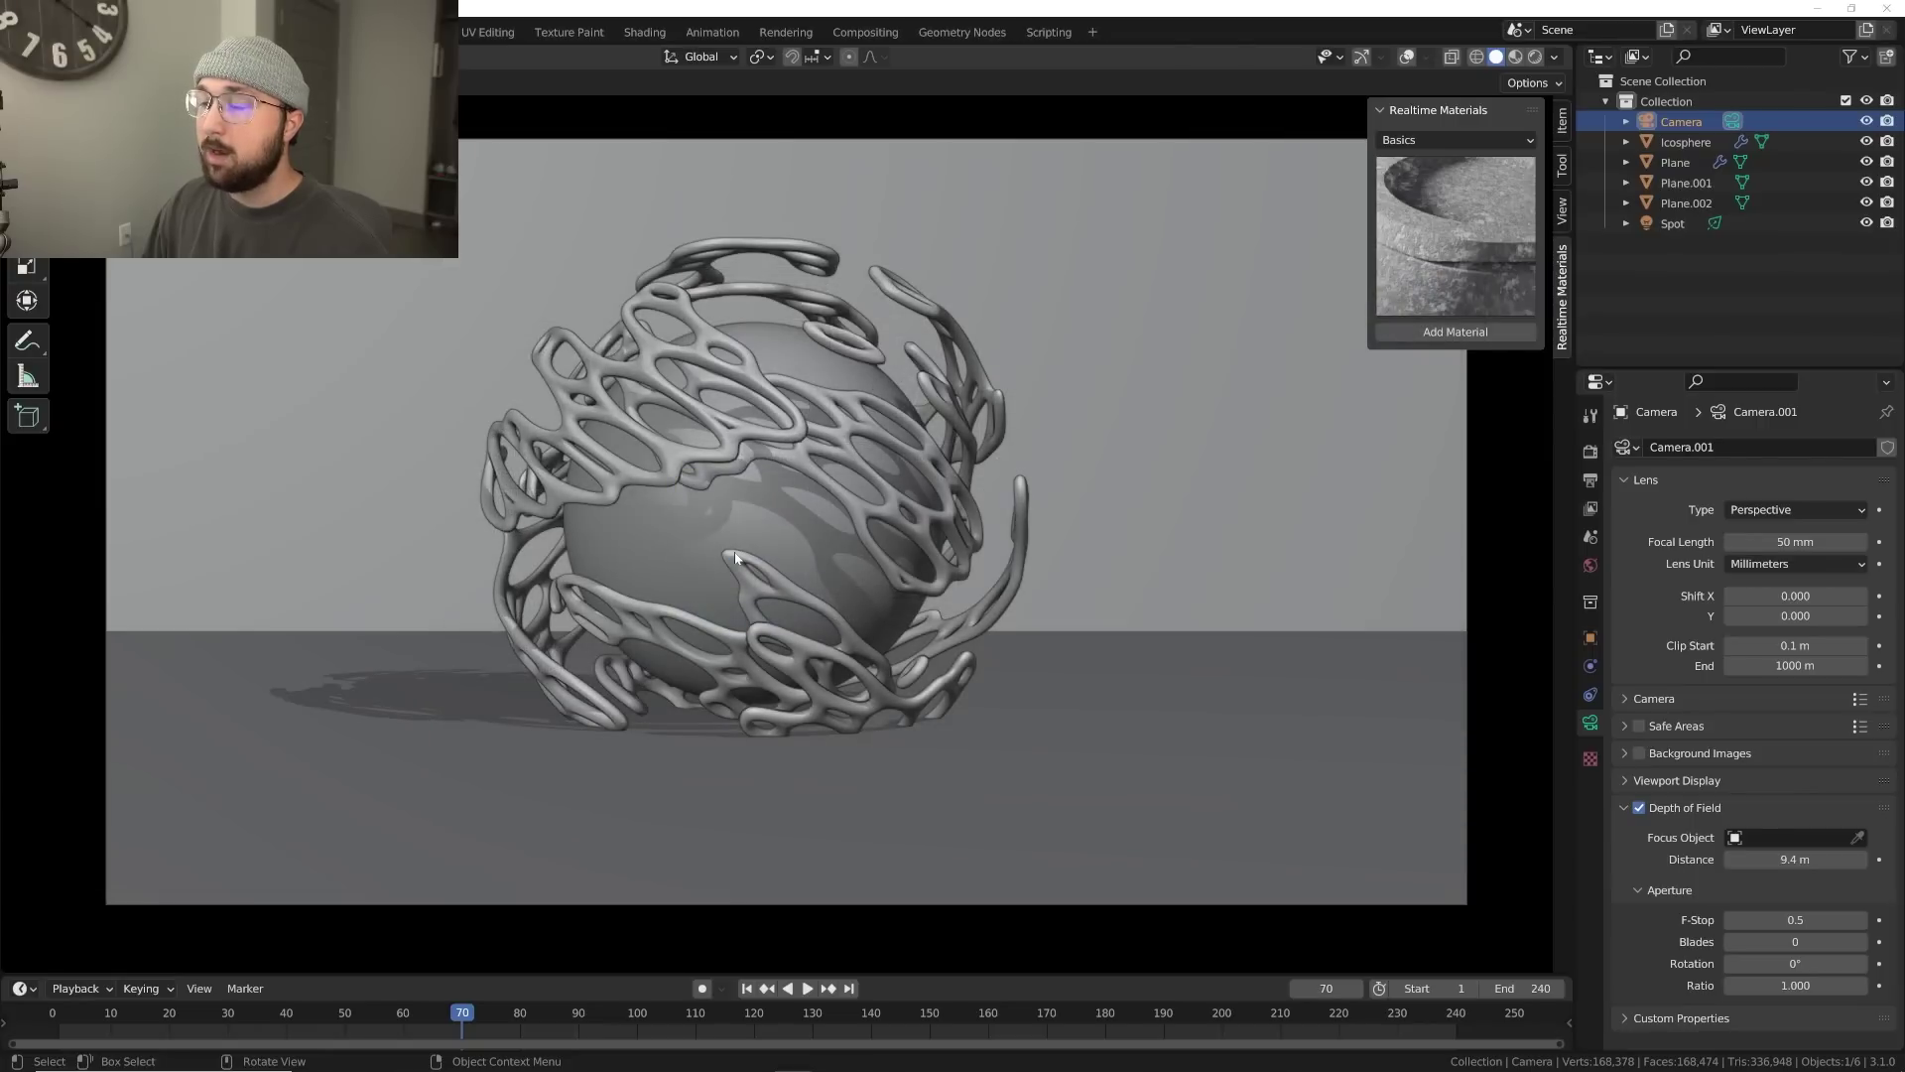
Orbit around the slab-block building, return to camera view, and show the camera's orthographic lens settings
key(KP_0)
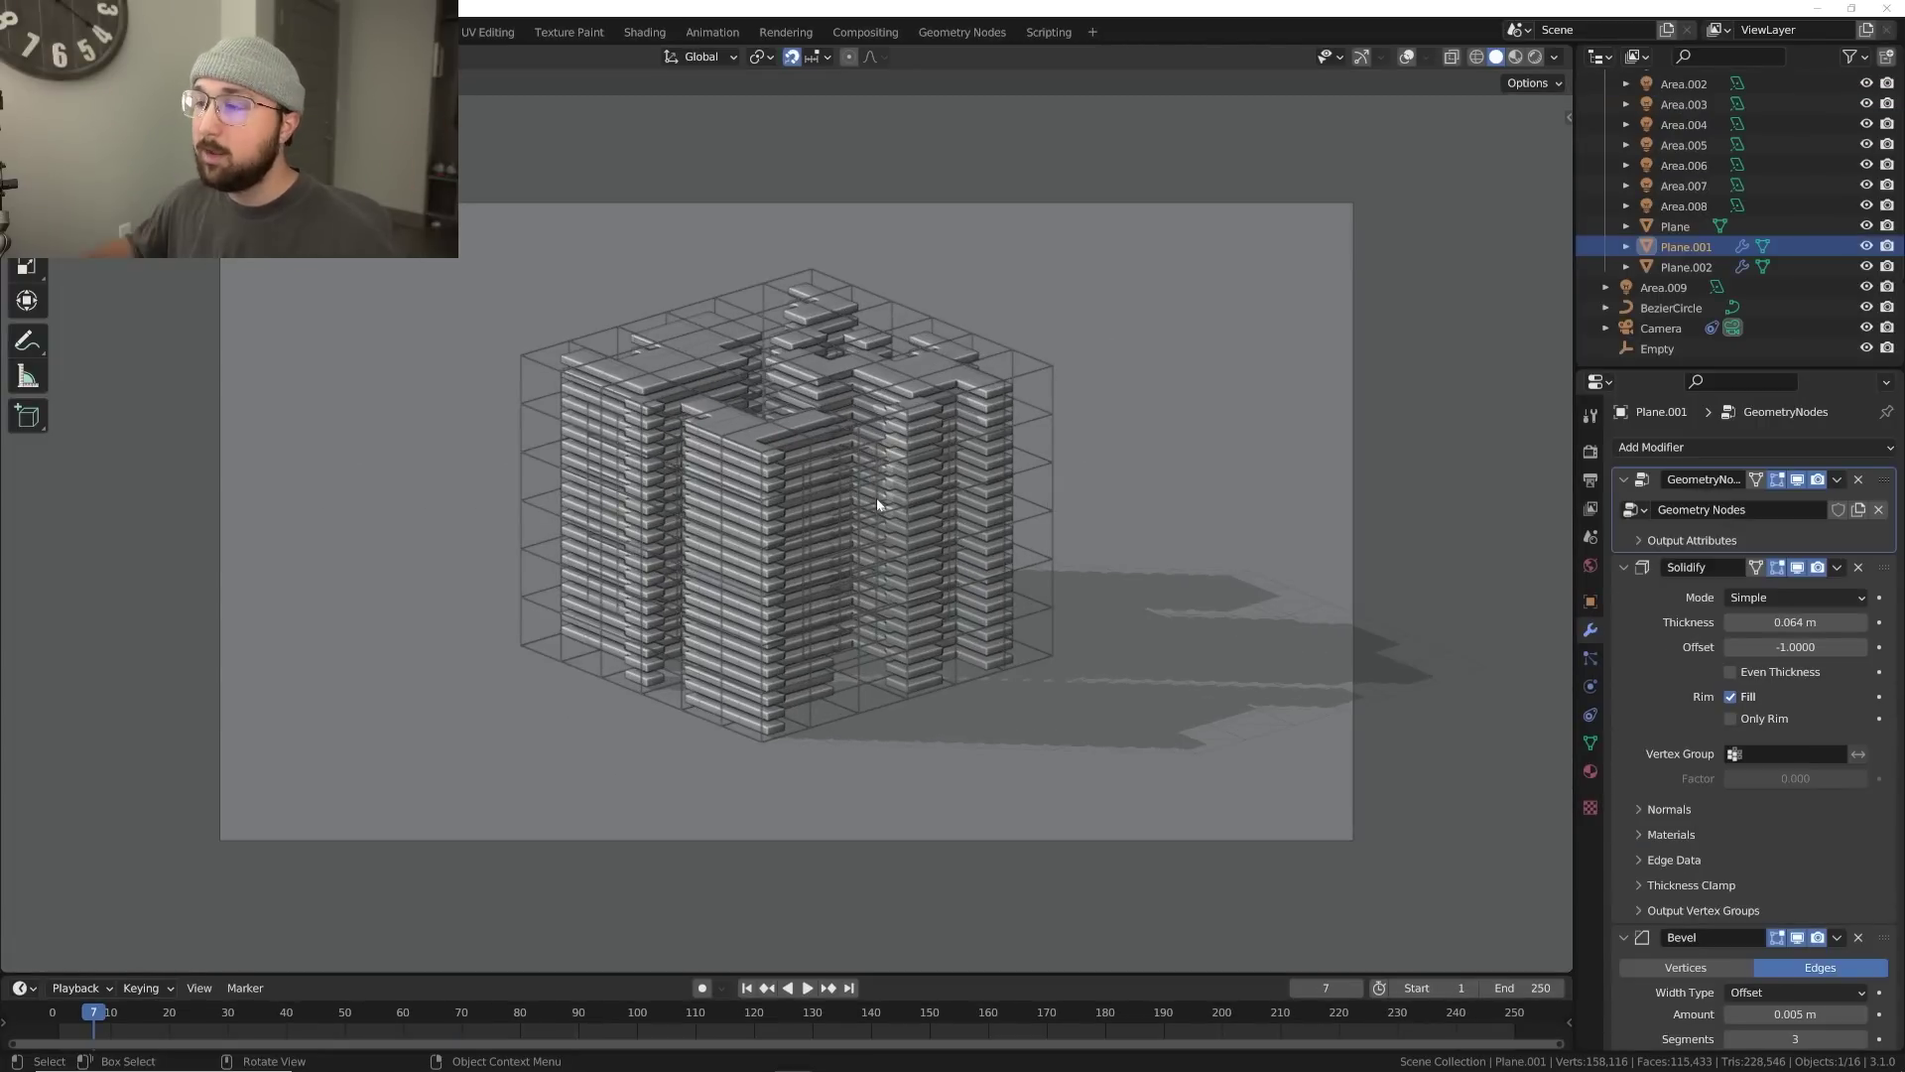
middle_drag(896, 545, 1008, 536)
scroll(884, 534, down, 5)
middle_drag(927, 462, 785, 481)
scroll(920, 516, up, 5)
scroll(785, 480, up, 3)
key(KP_0)
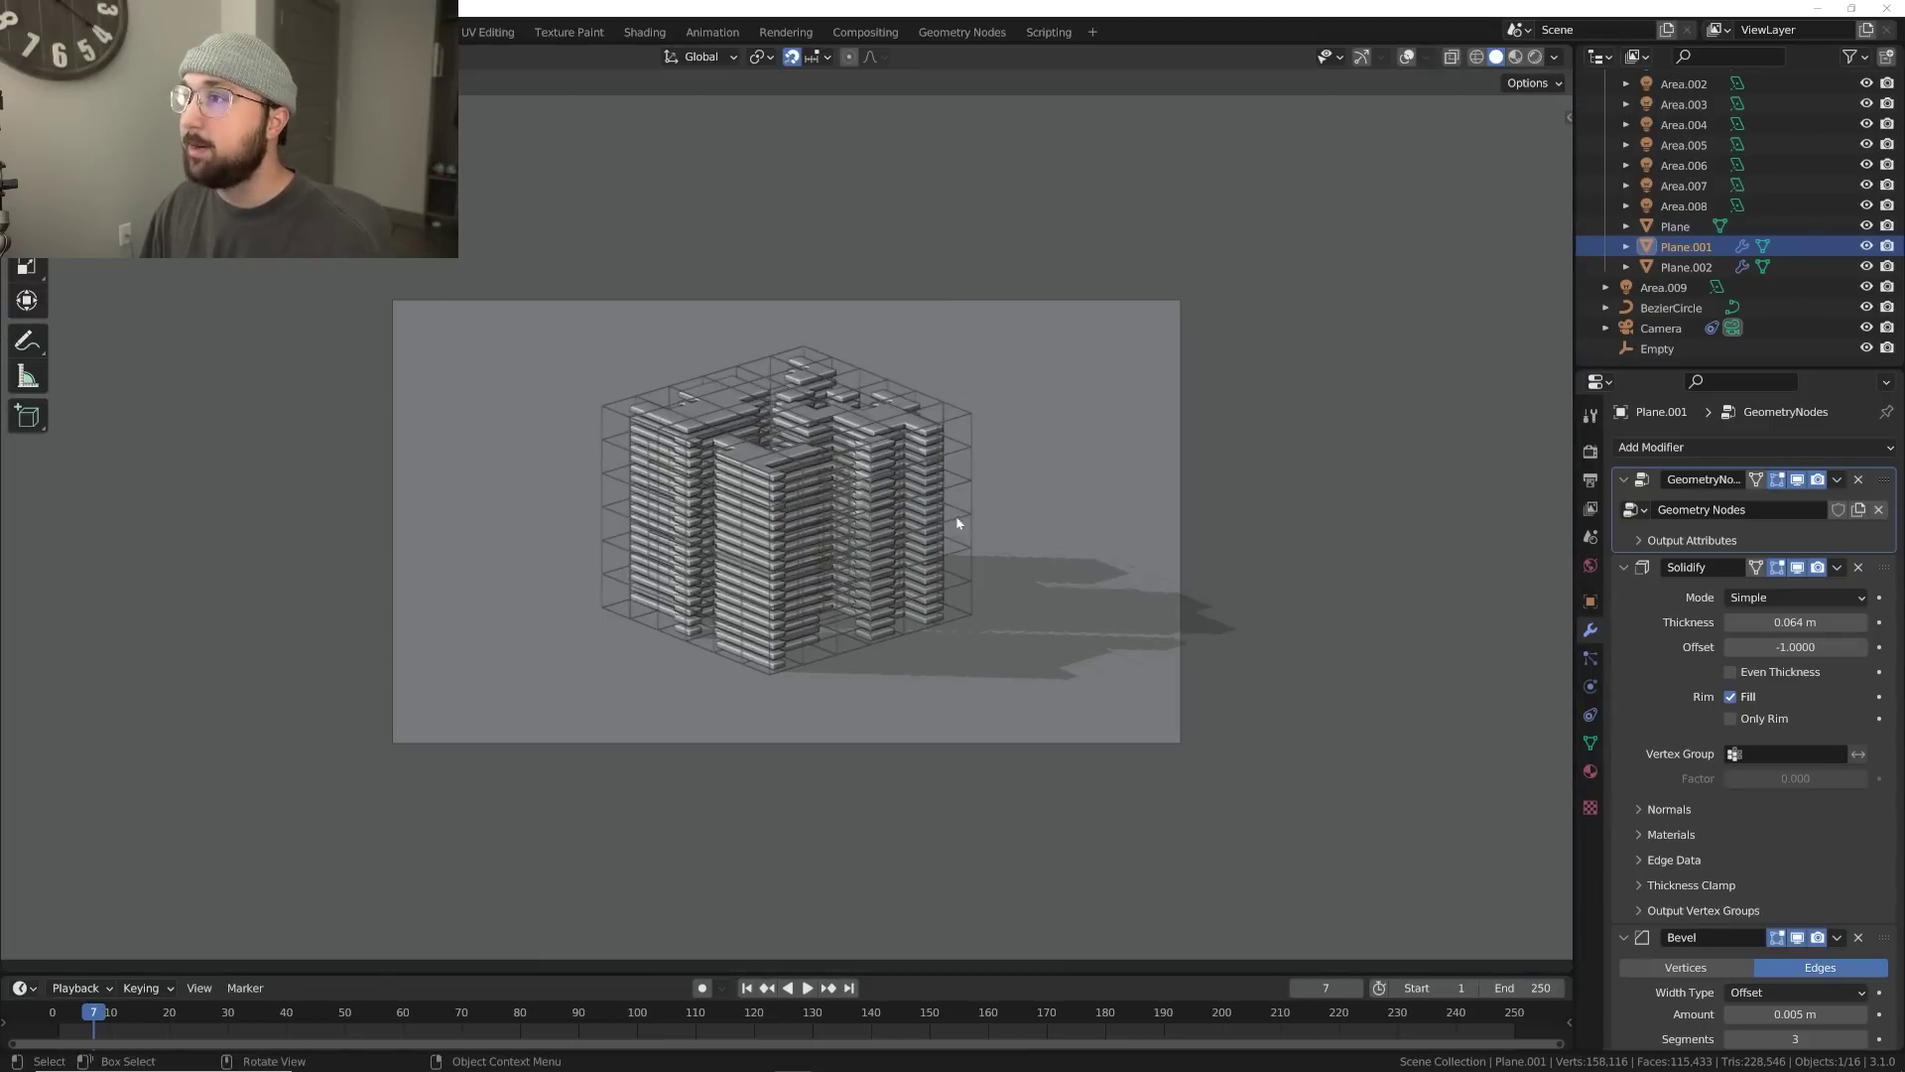
click(1660, 328)
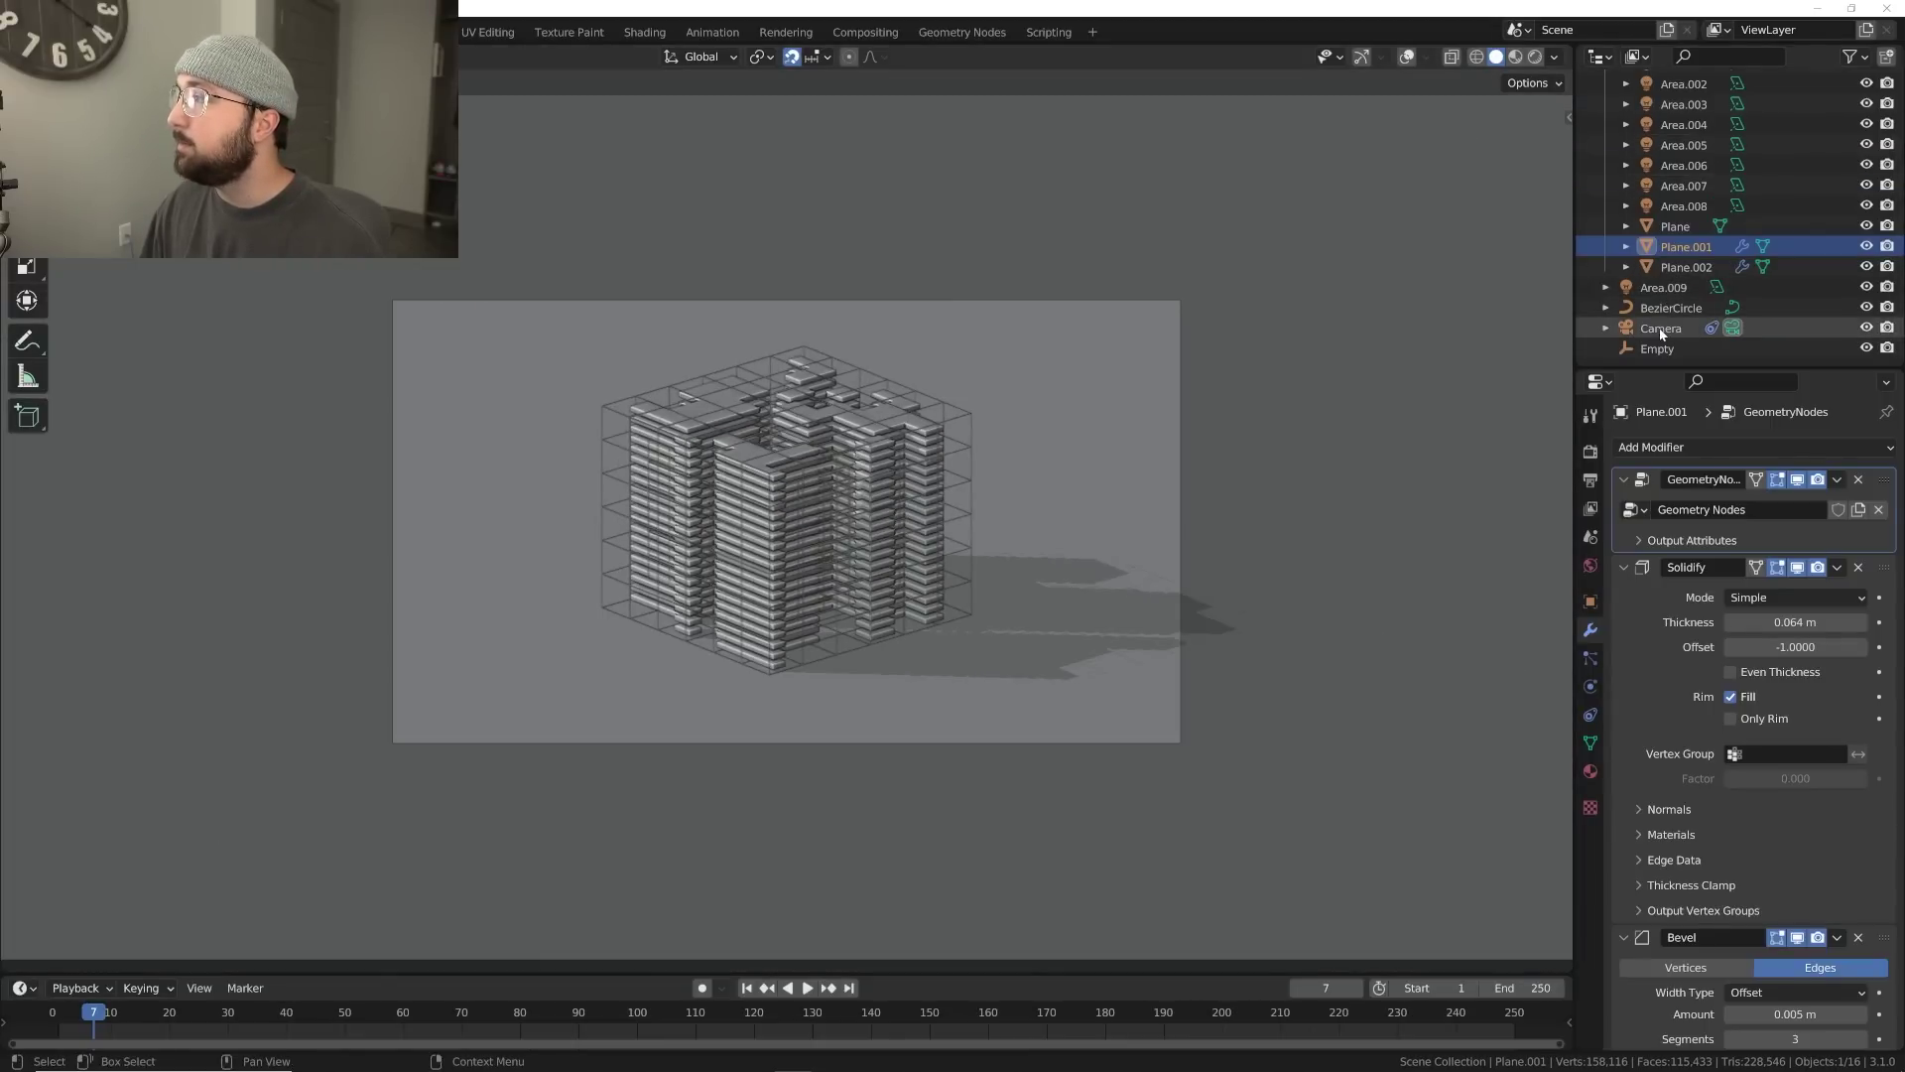
click(1580, 681)
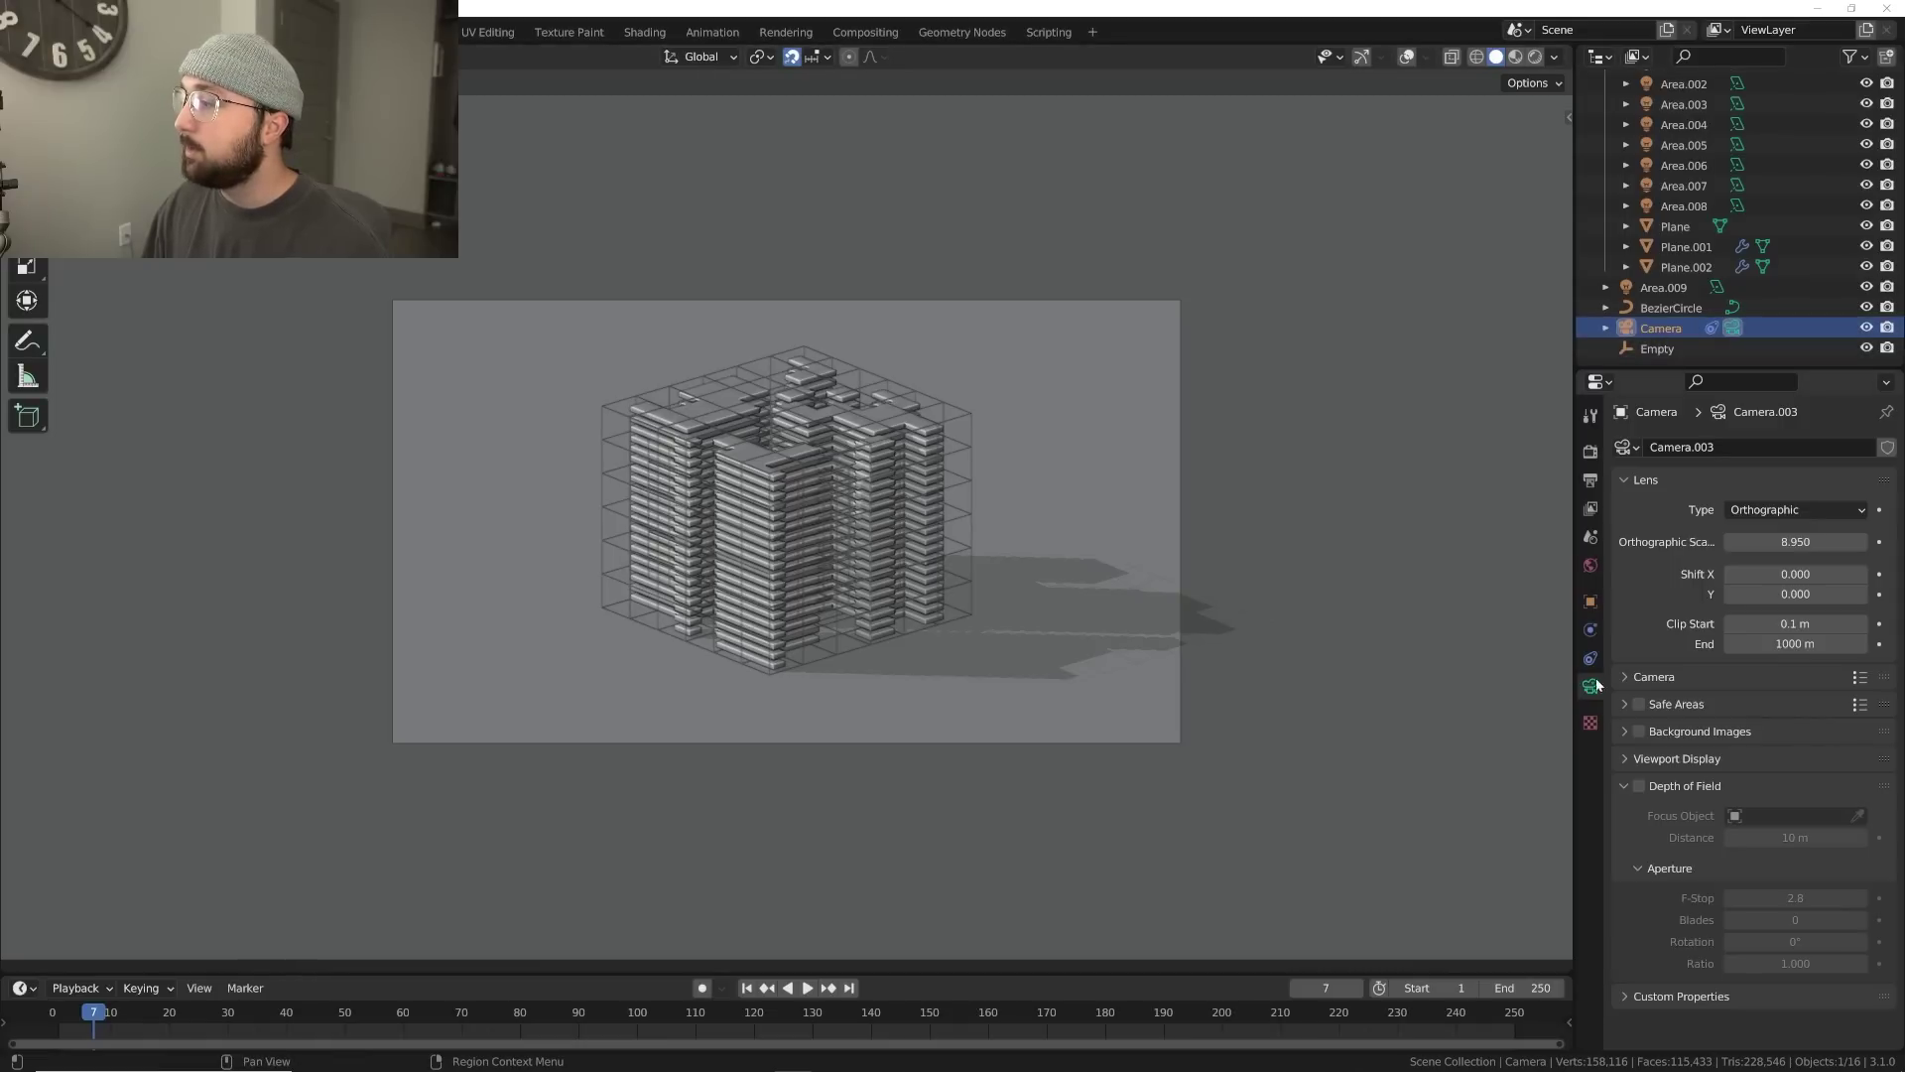
Compare the building camera's Perspective and Orthographic lens types, ending on Perspective
click(1753, 515)
click(1760, 534)
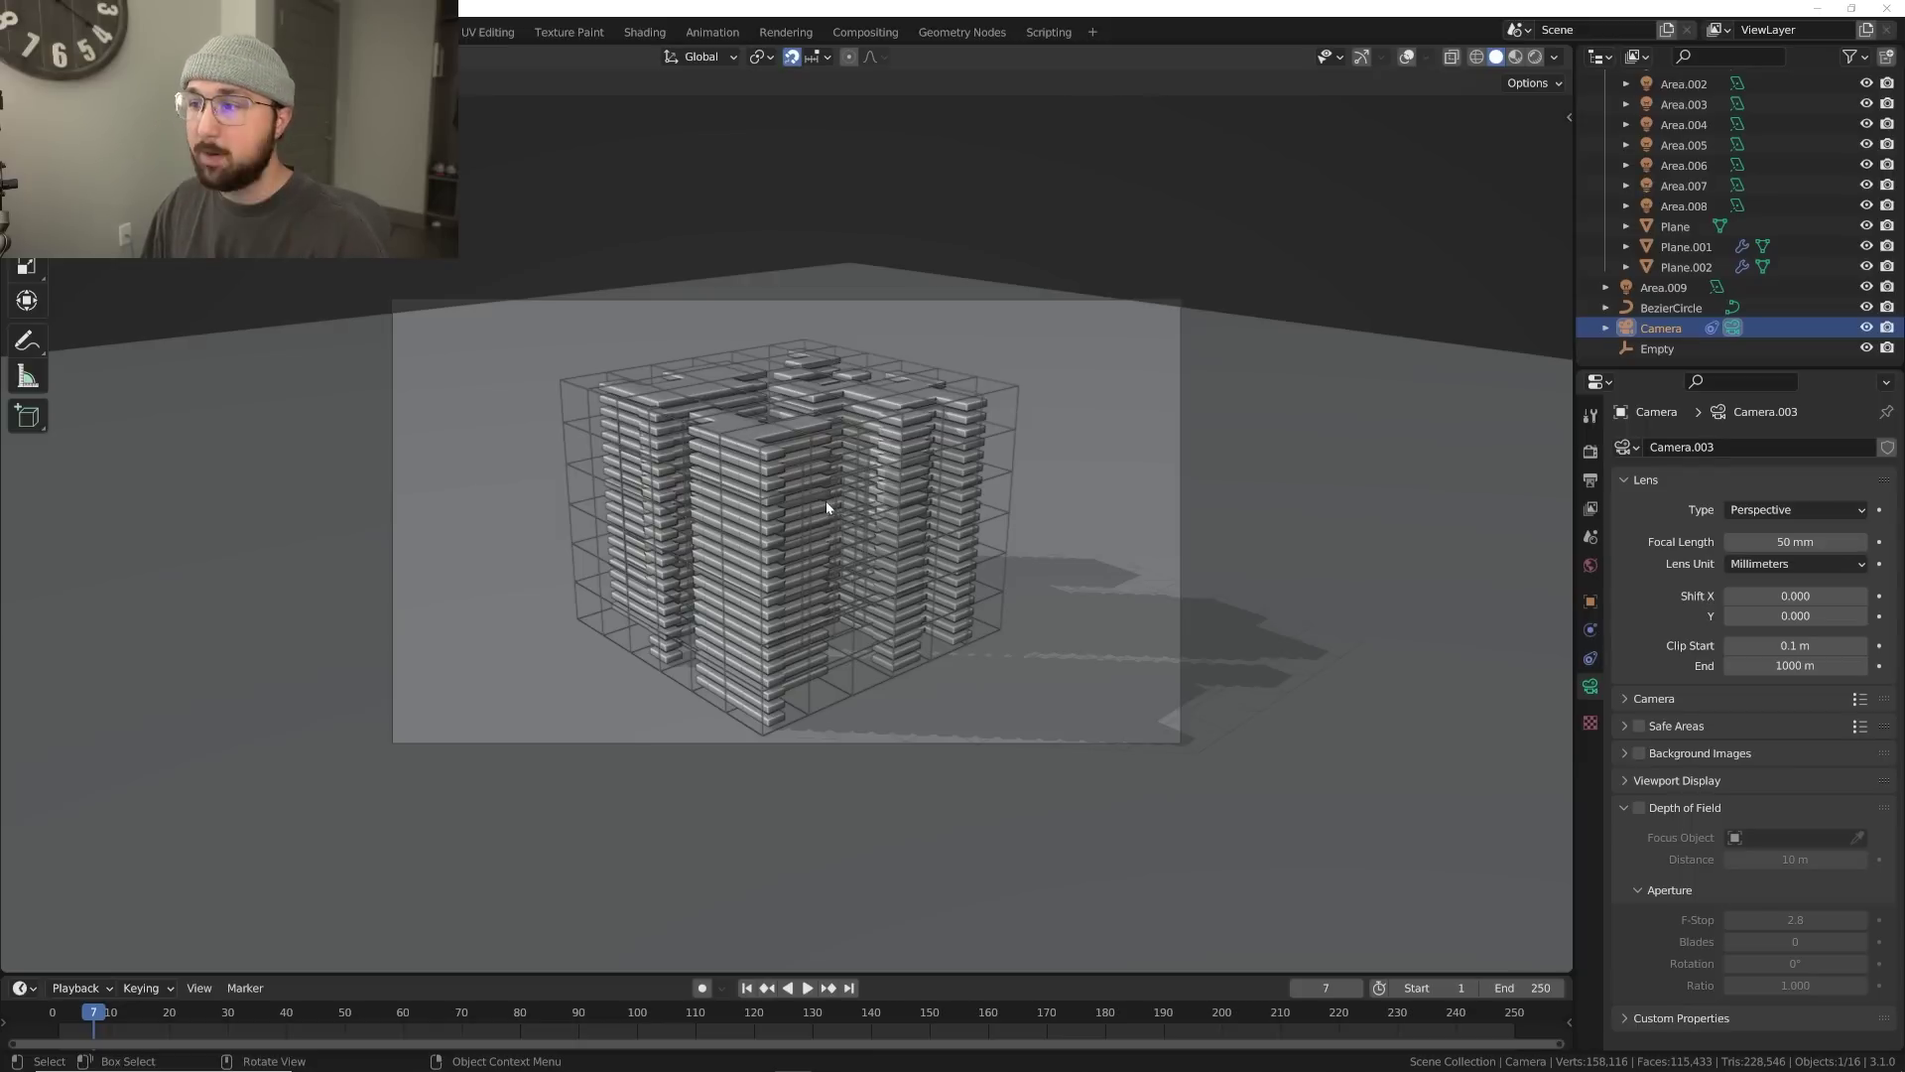
click(1770, 510)
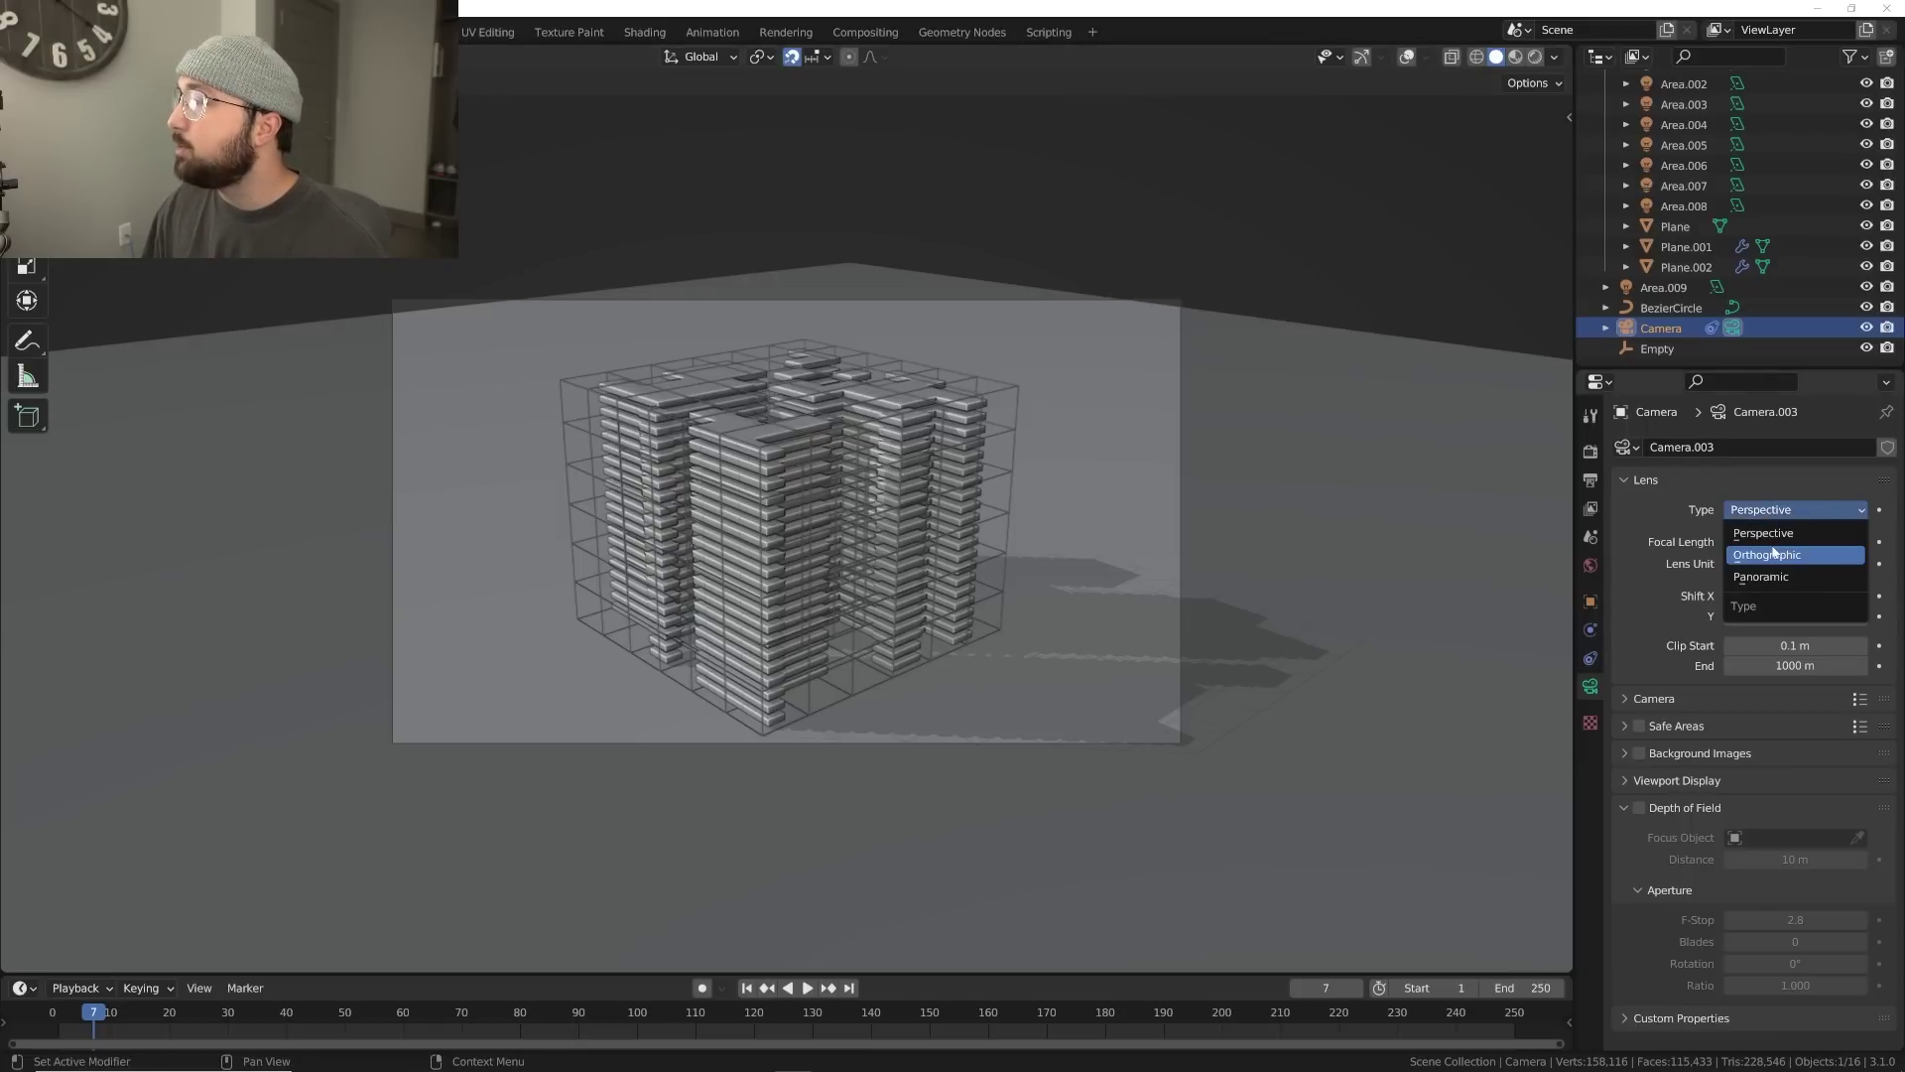
click(1771, 546)
scroll(792, 597, up, 4)
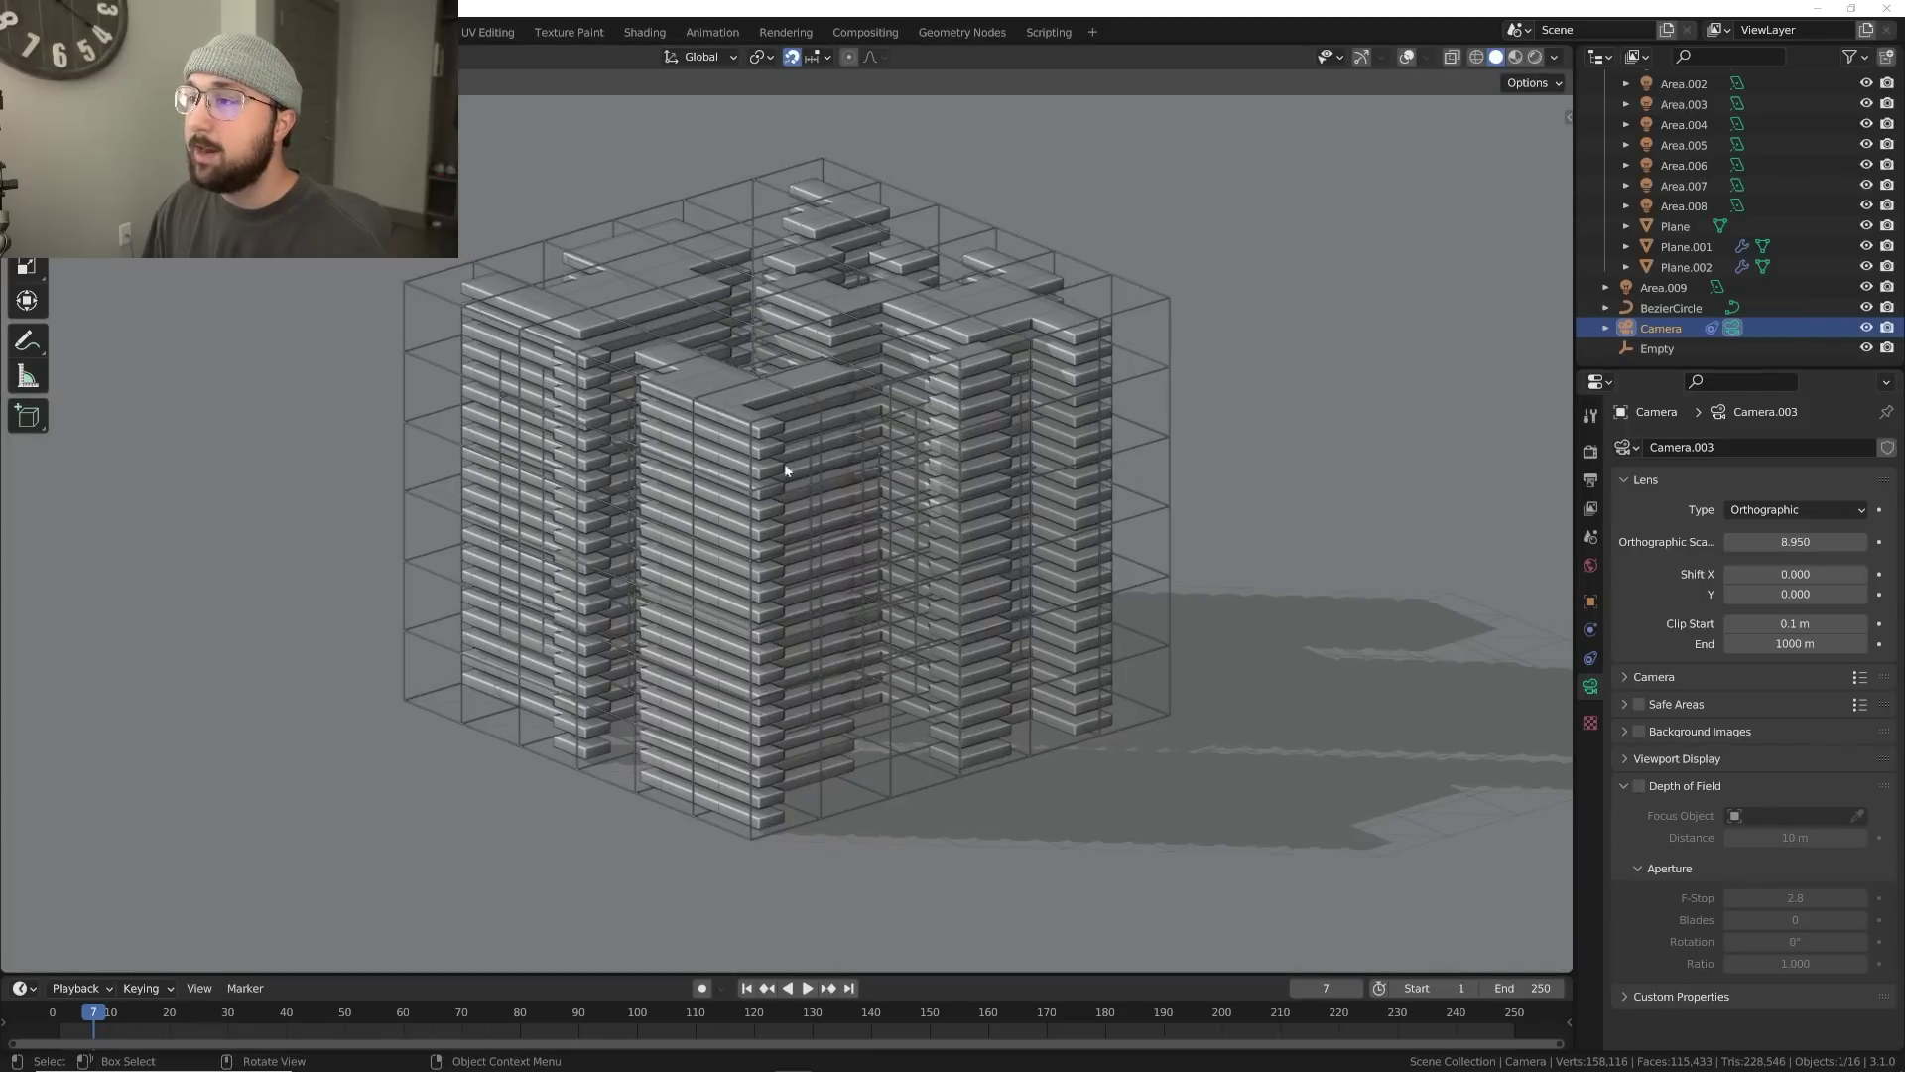
scroll(784, 462, down, 4)
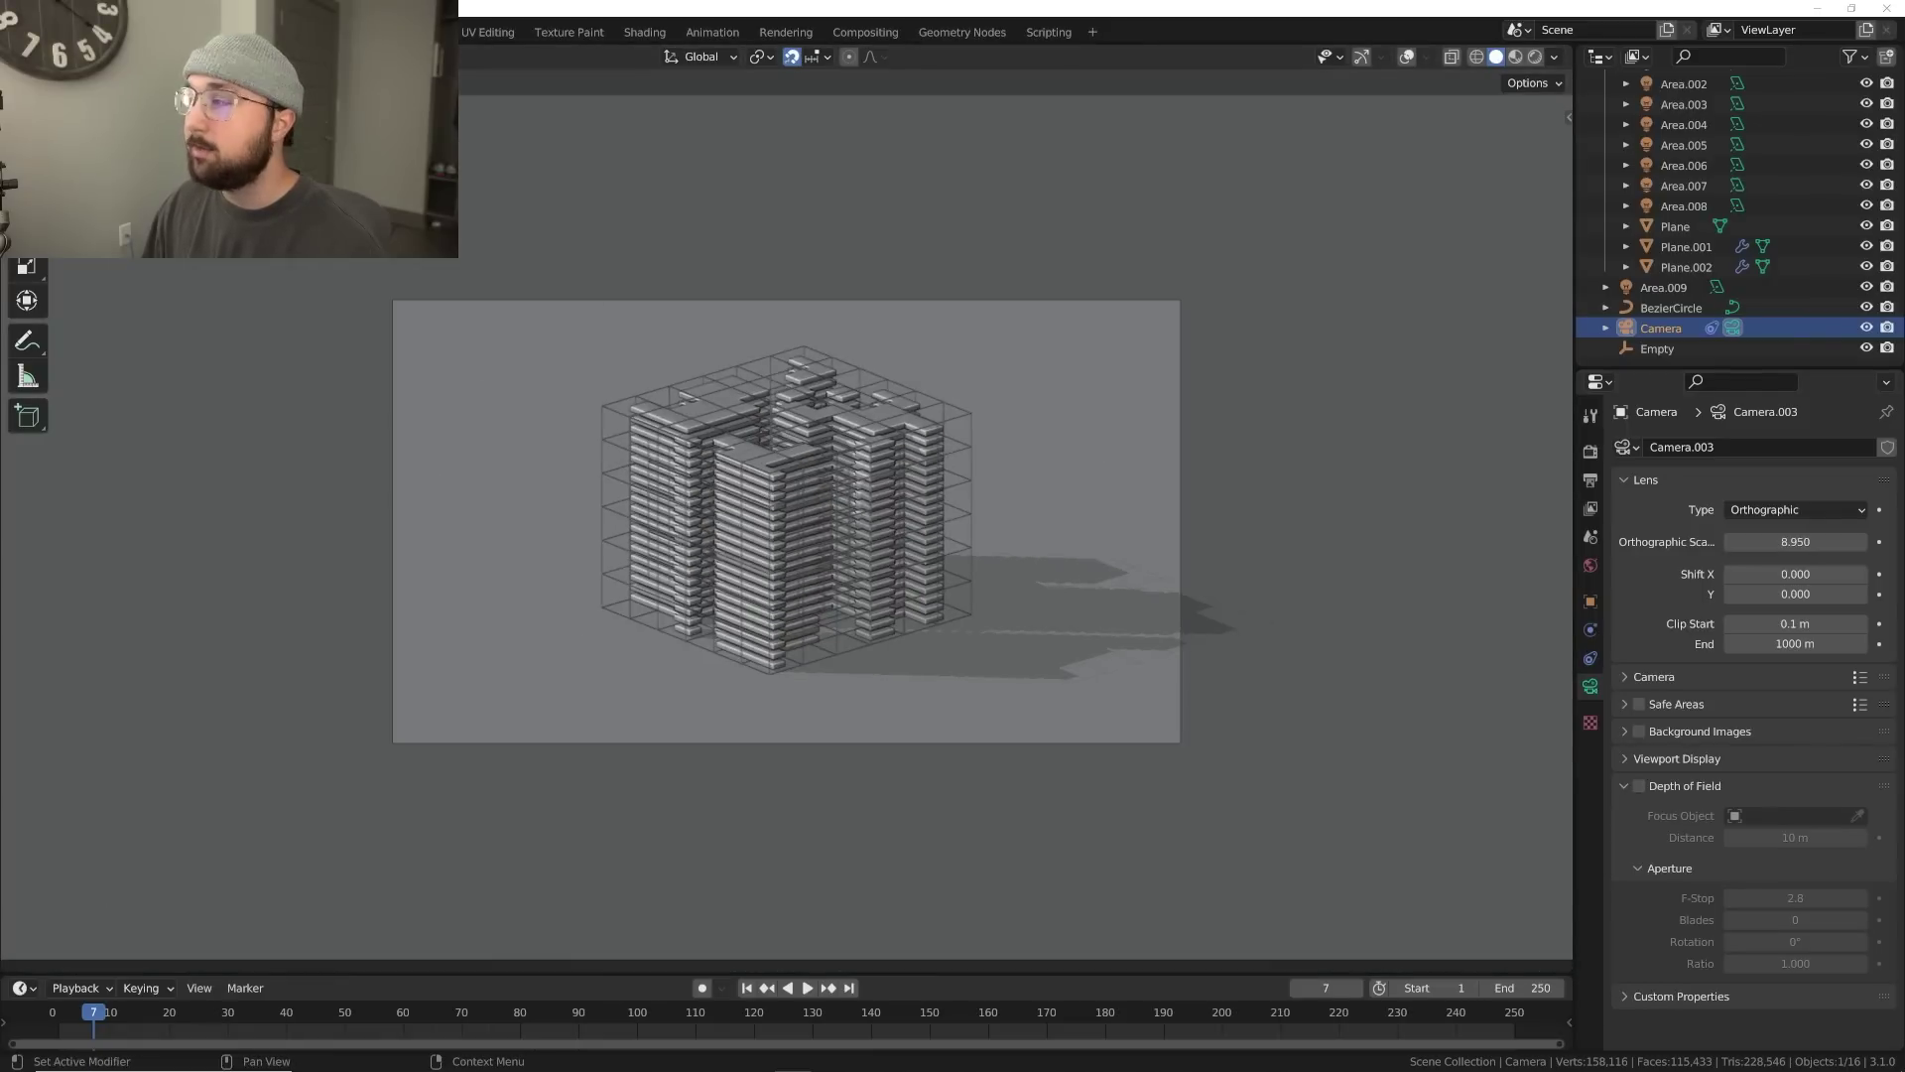
click(1801, 510)
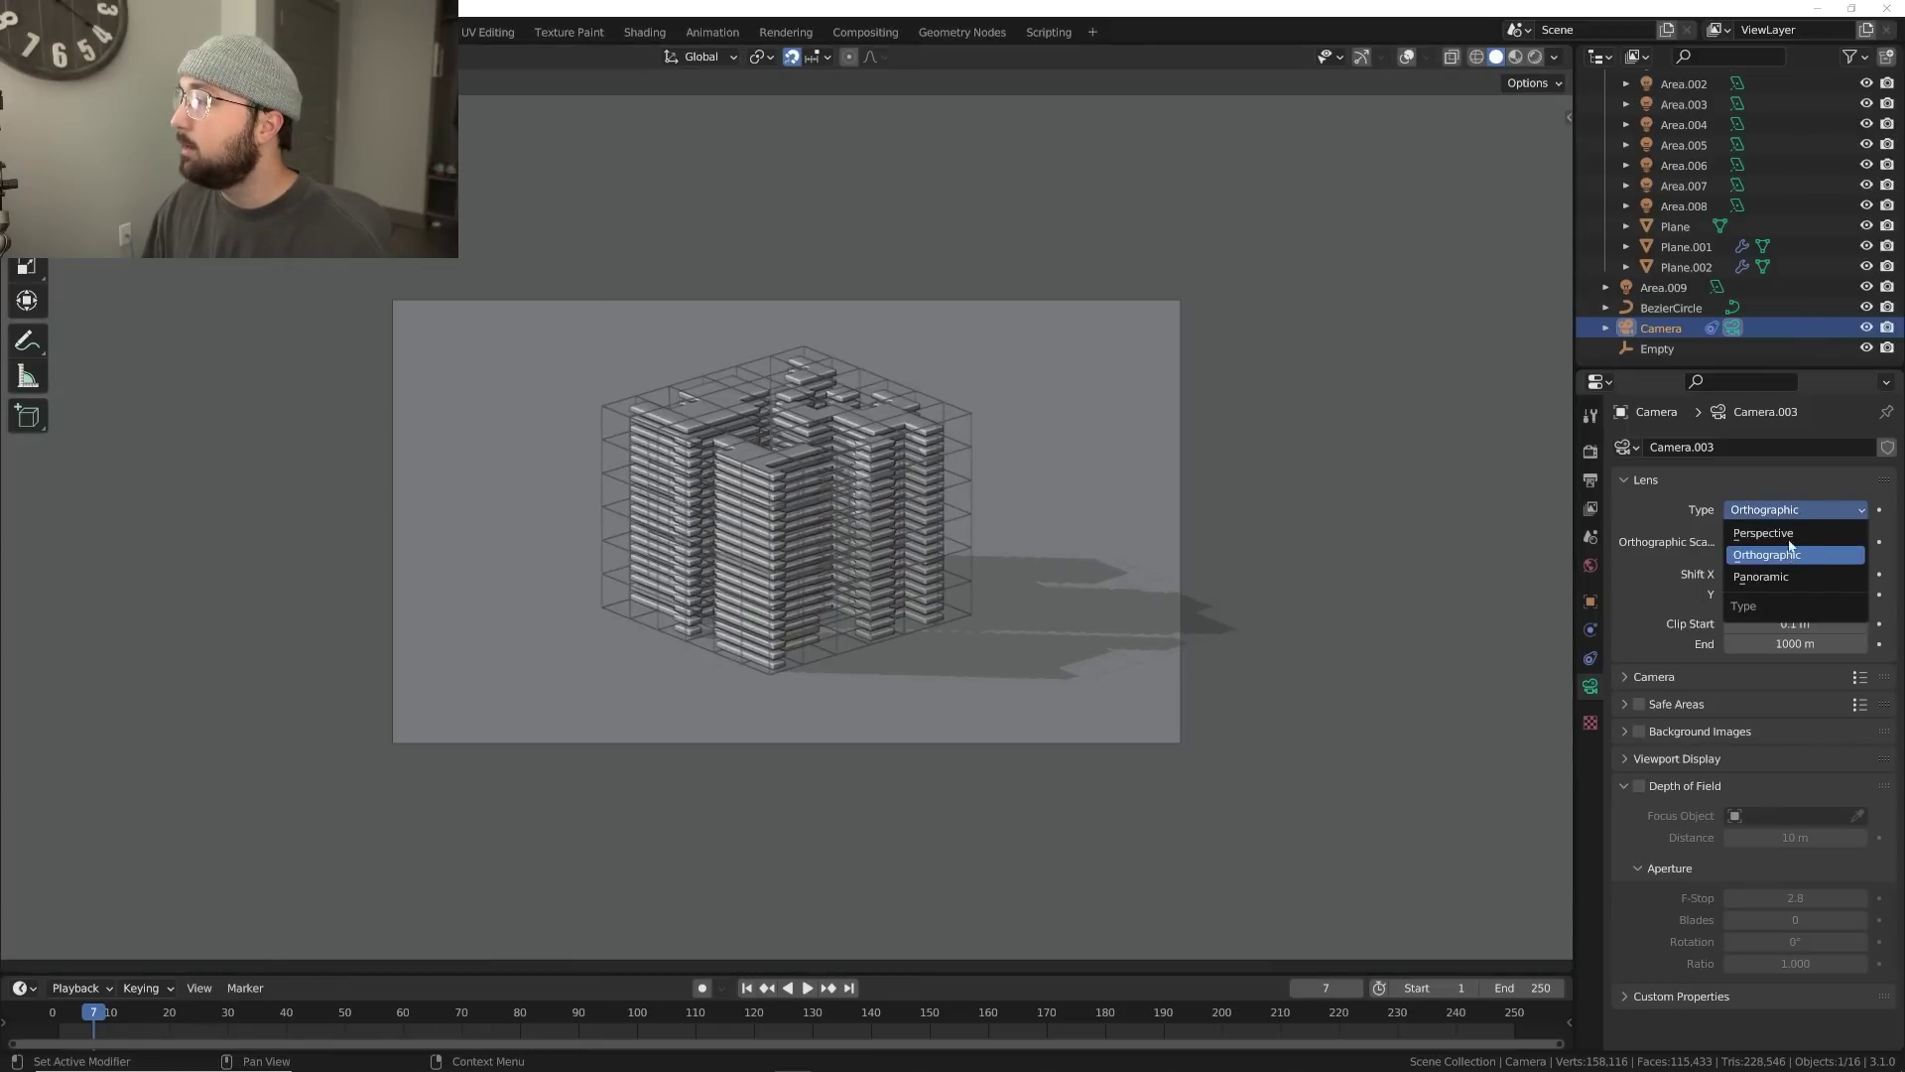
click(1781, 532)
Abandon a floor-plane scale, set the camera back to Orthographic, and switch to Rendered shading
click(1302, 454)
key(s)
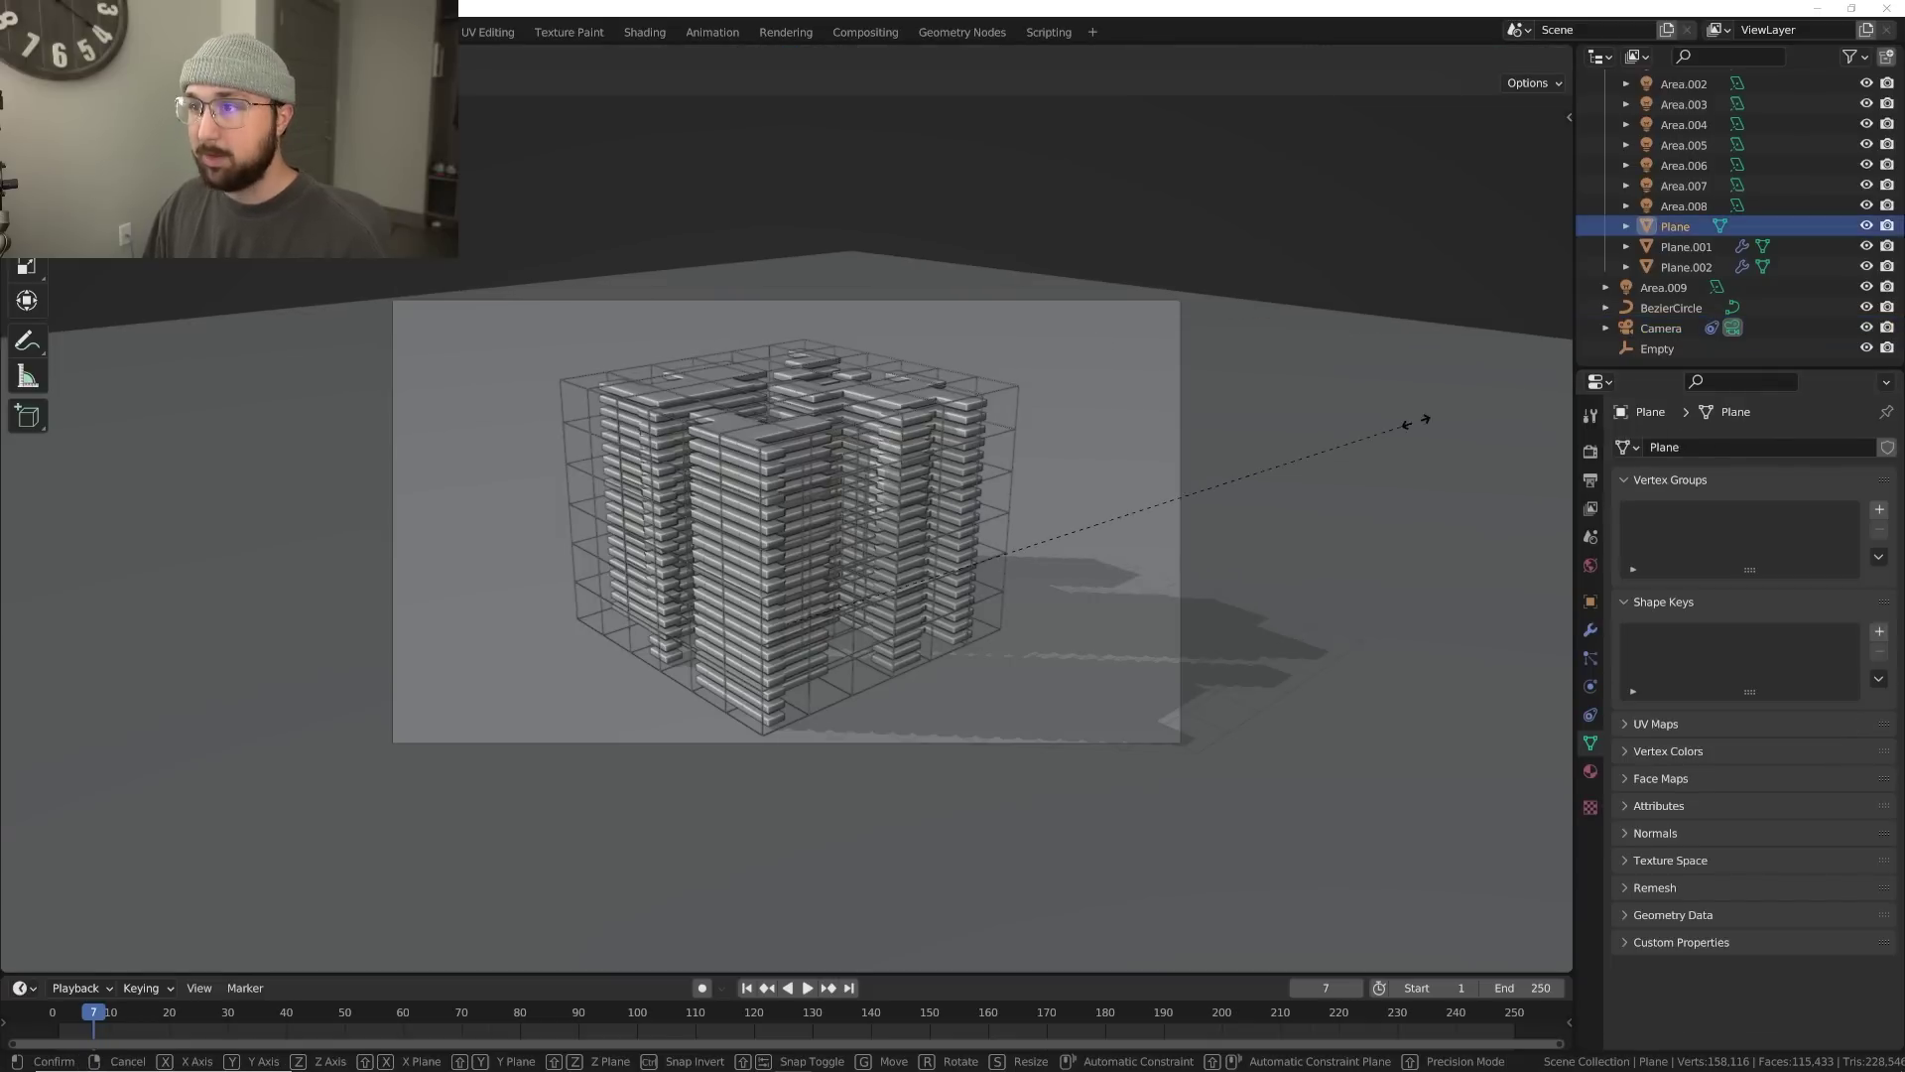
right_click(1544, 369)
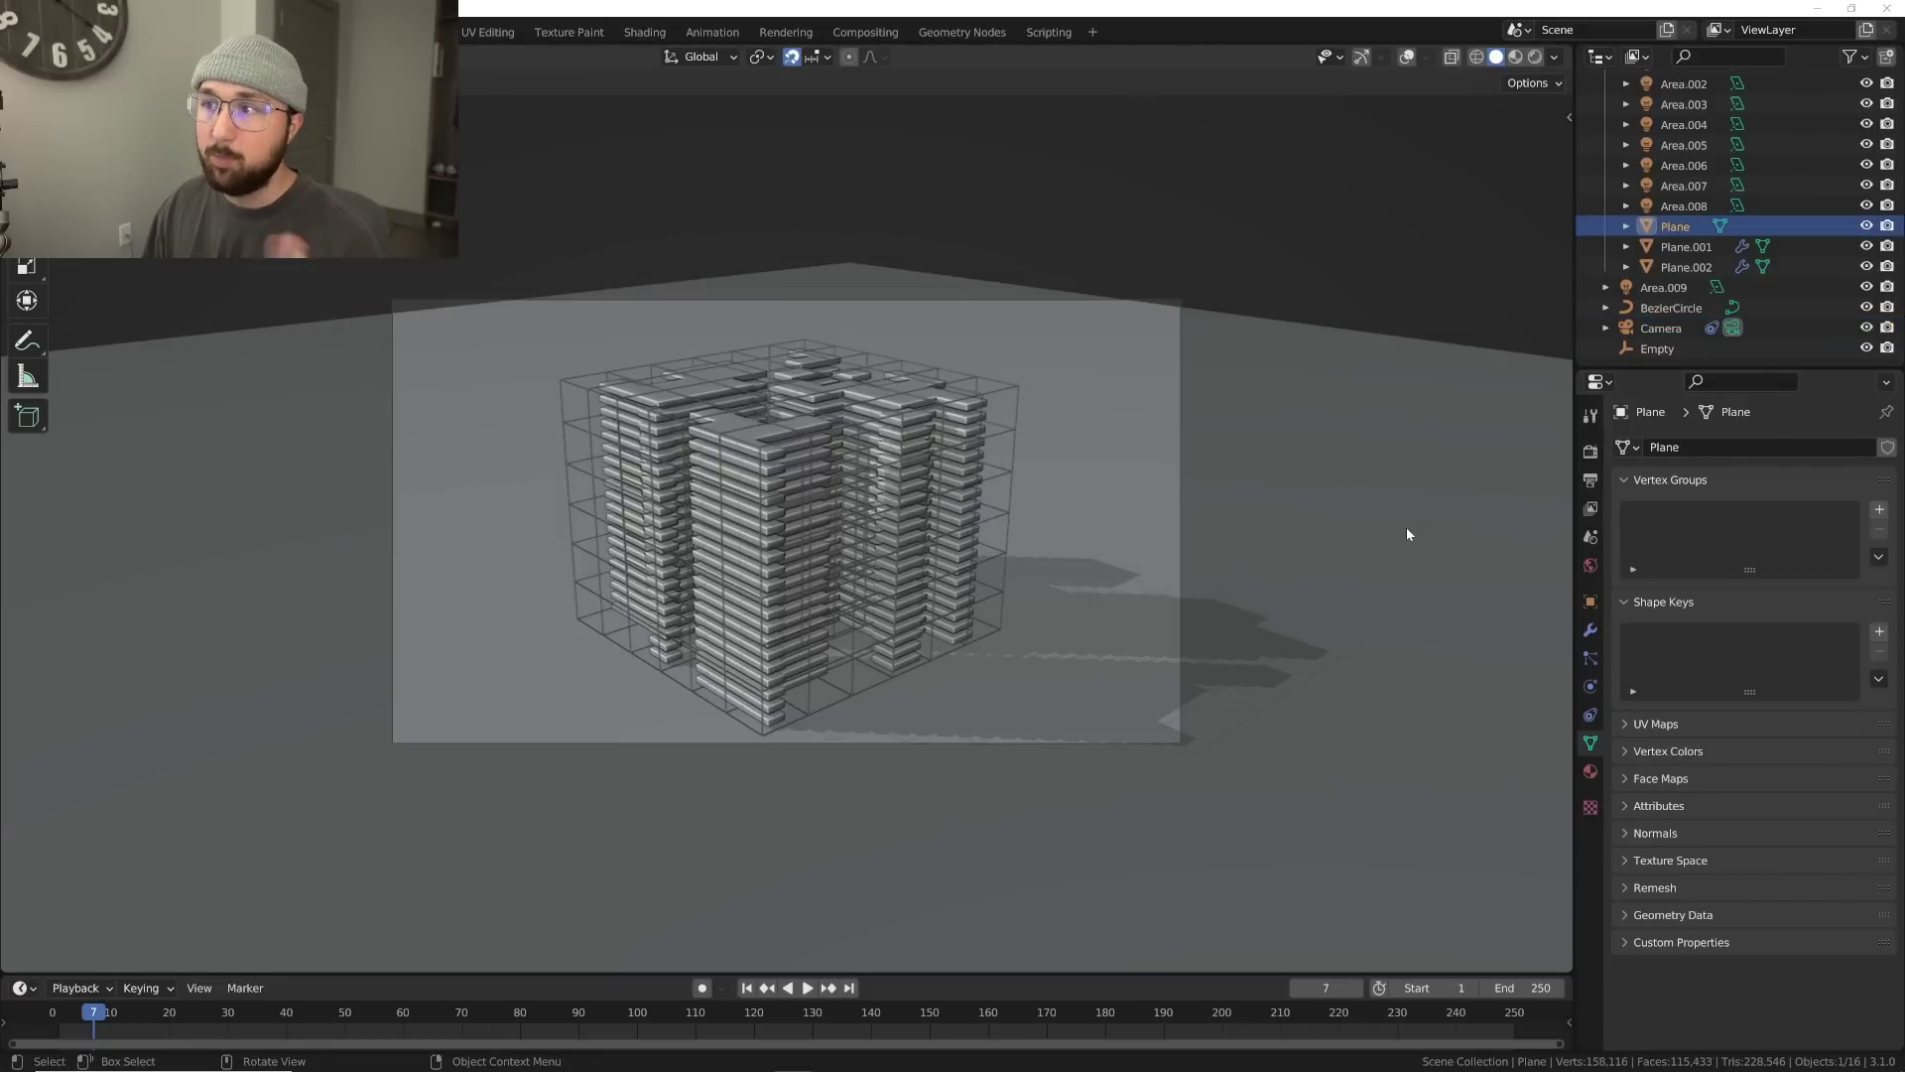
click(1667, 328)
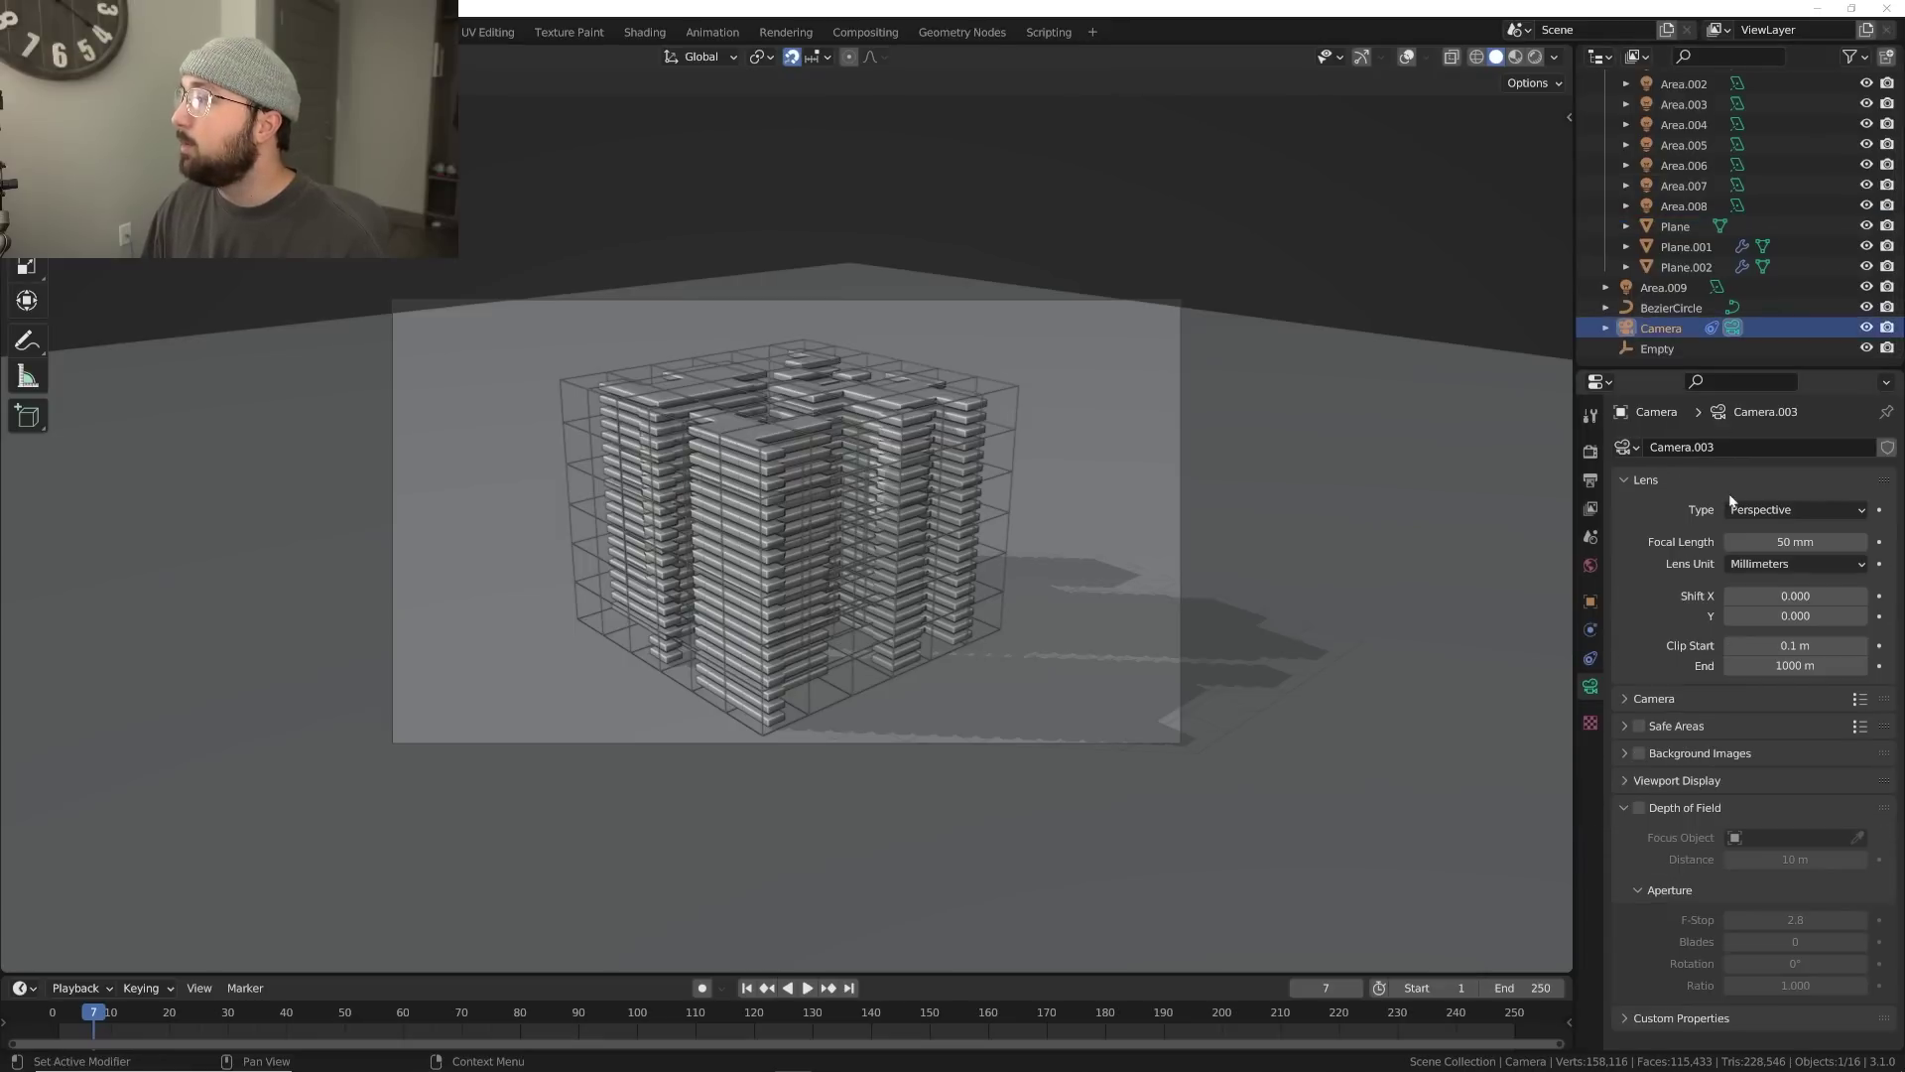
click(1735, 509)
click(1787, 561)
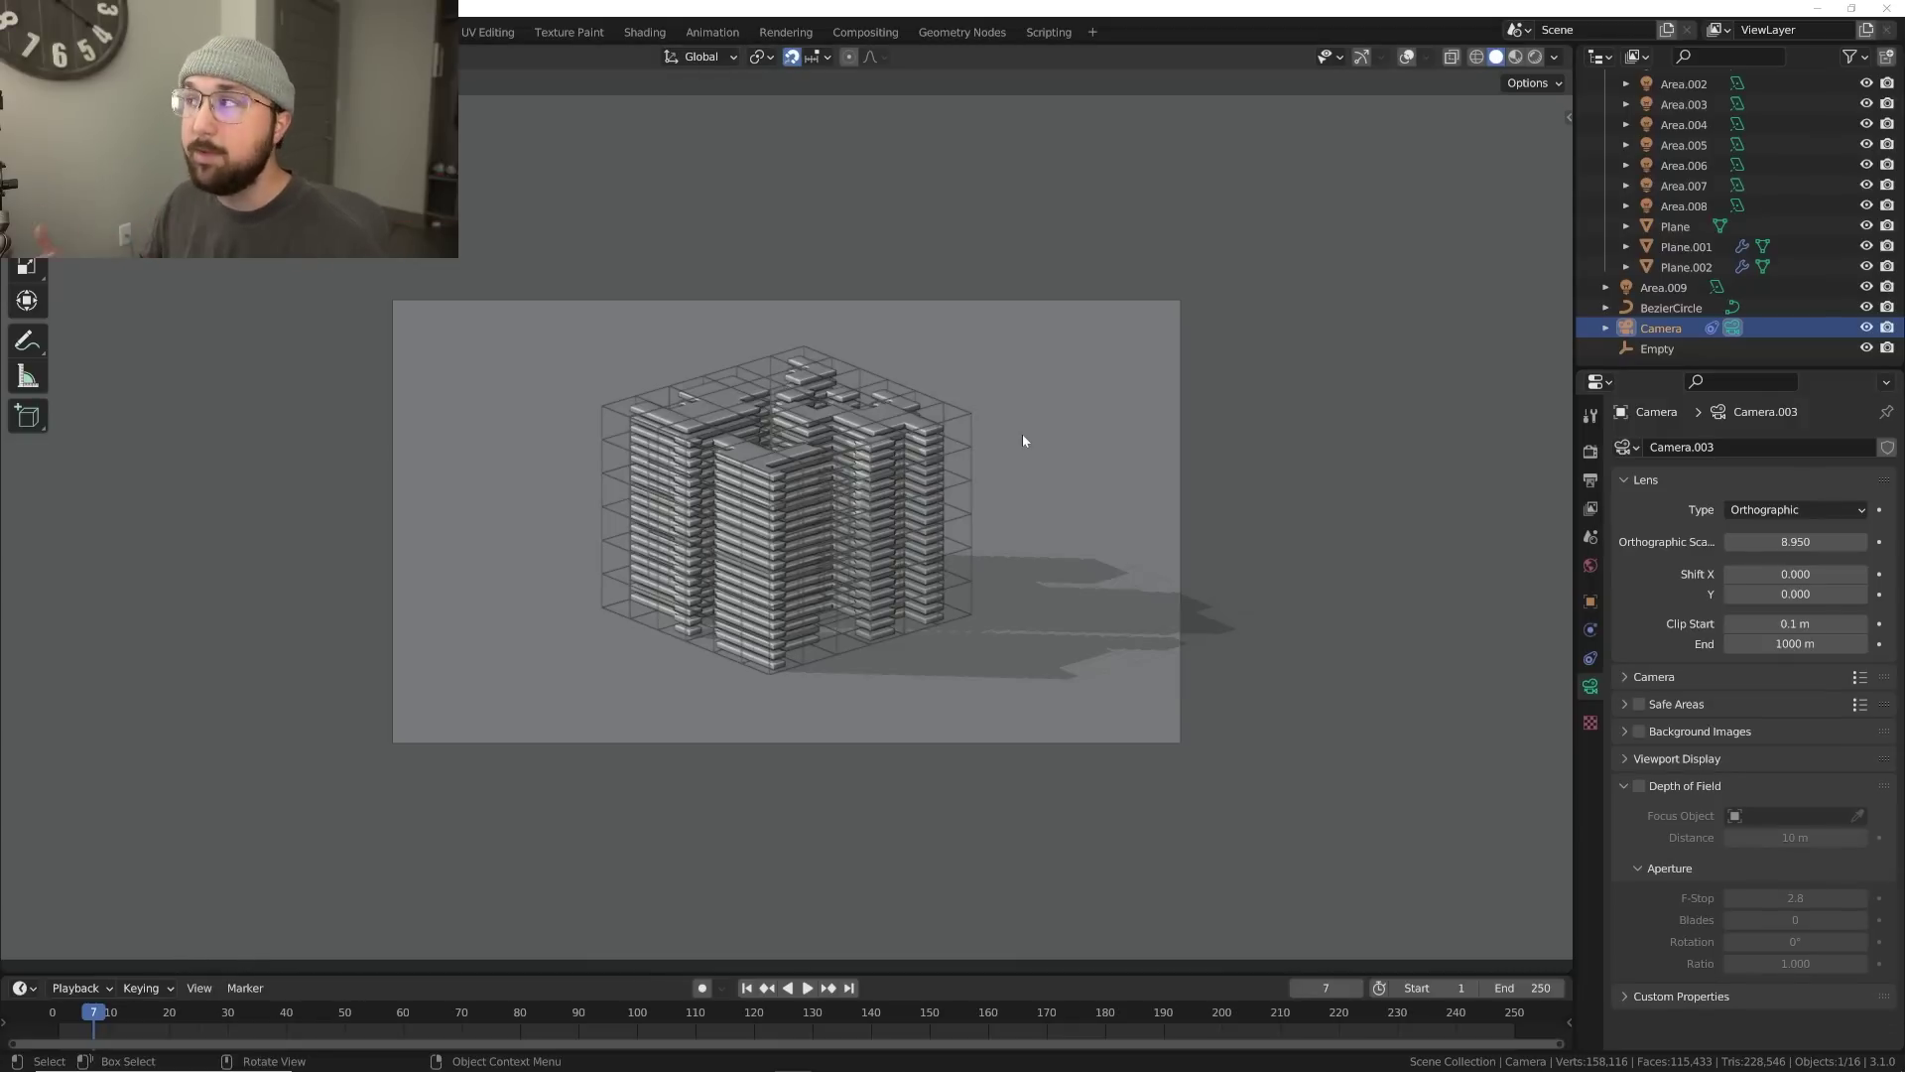
scroll(1141, 288, up, 2)
click(1535, 56)
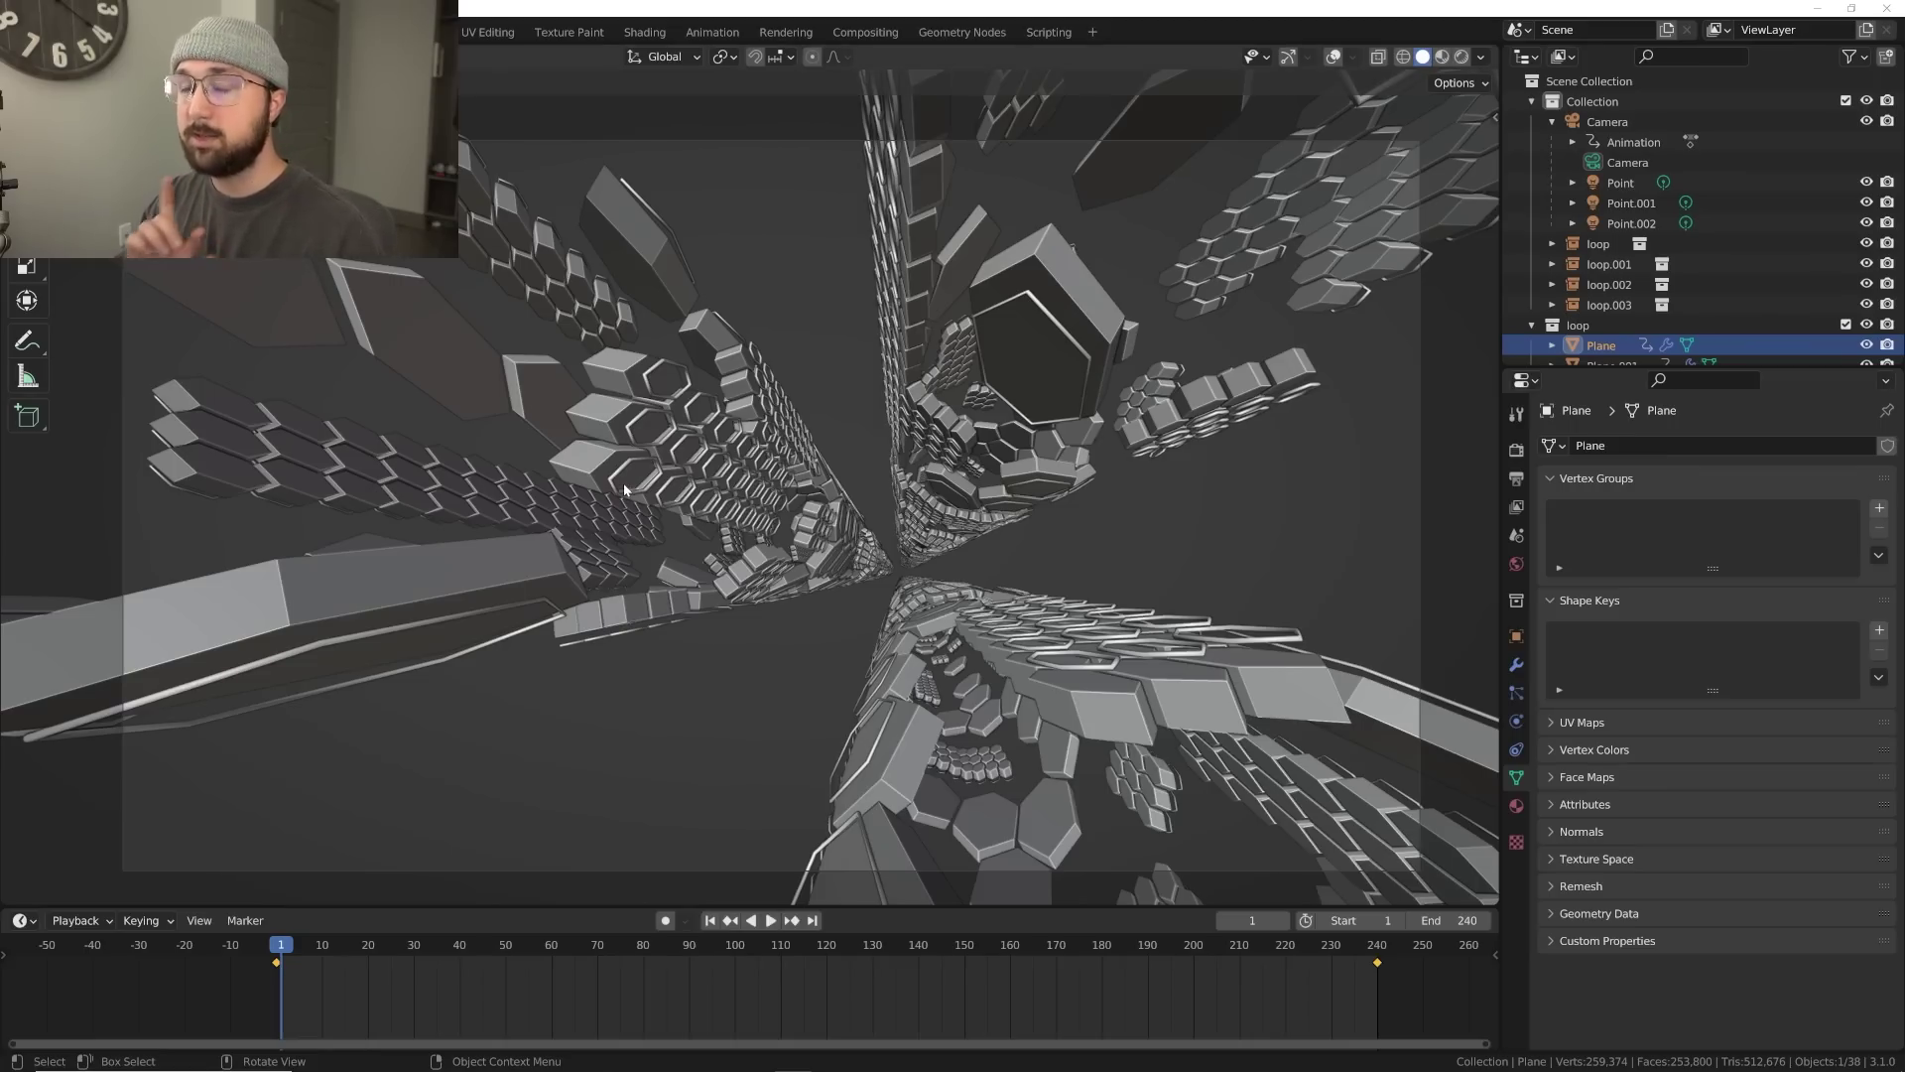
Switch the tunnel to Rendered shading and set the World's volume density to 0
click(1480, 56)
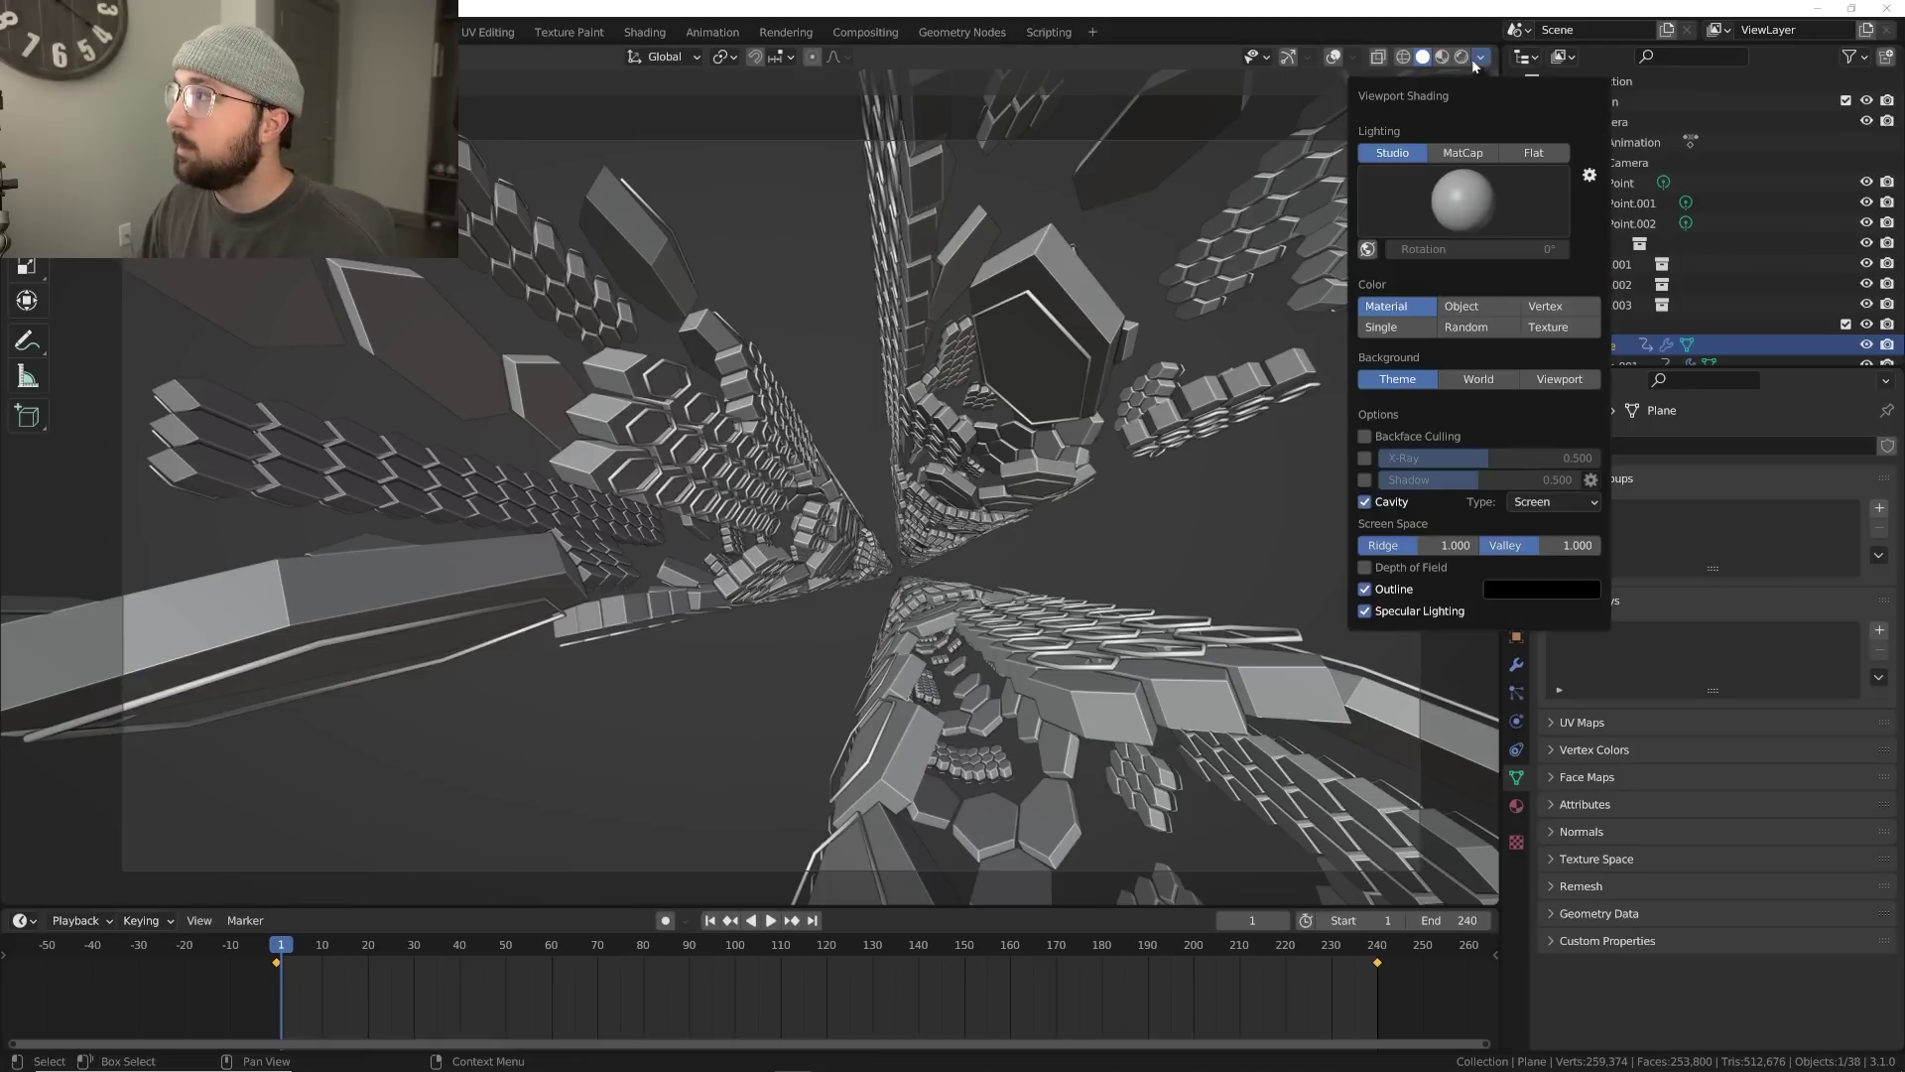
click(1462, 56)
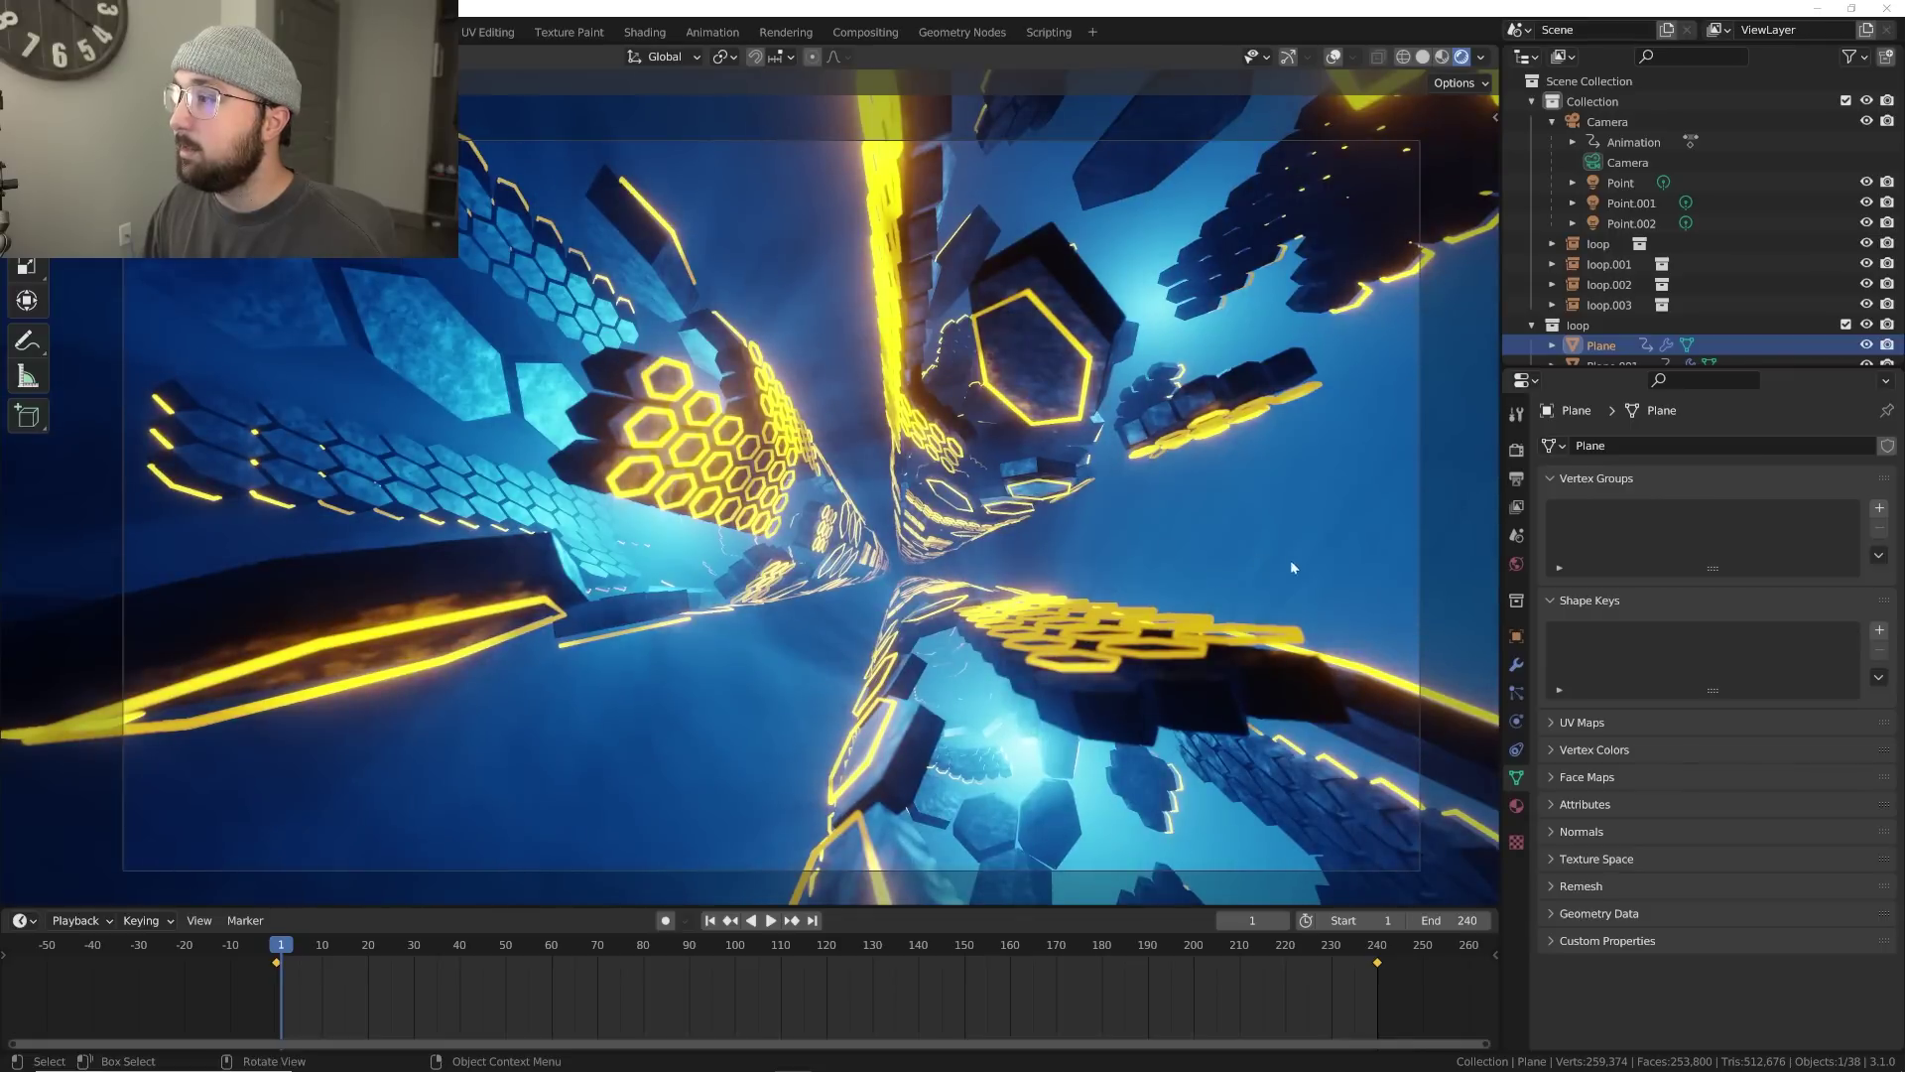
click(1515, 565)
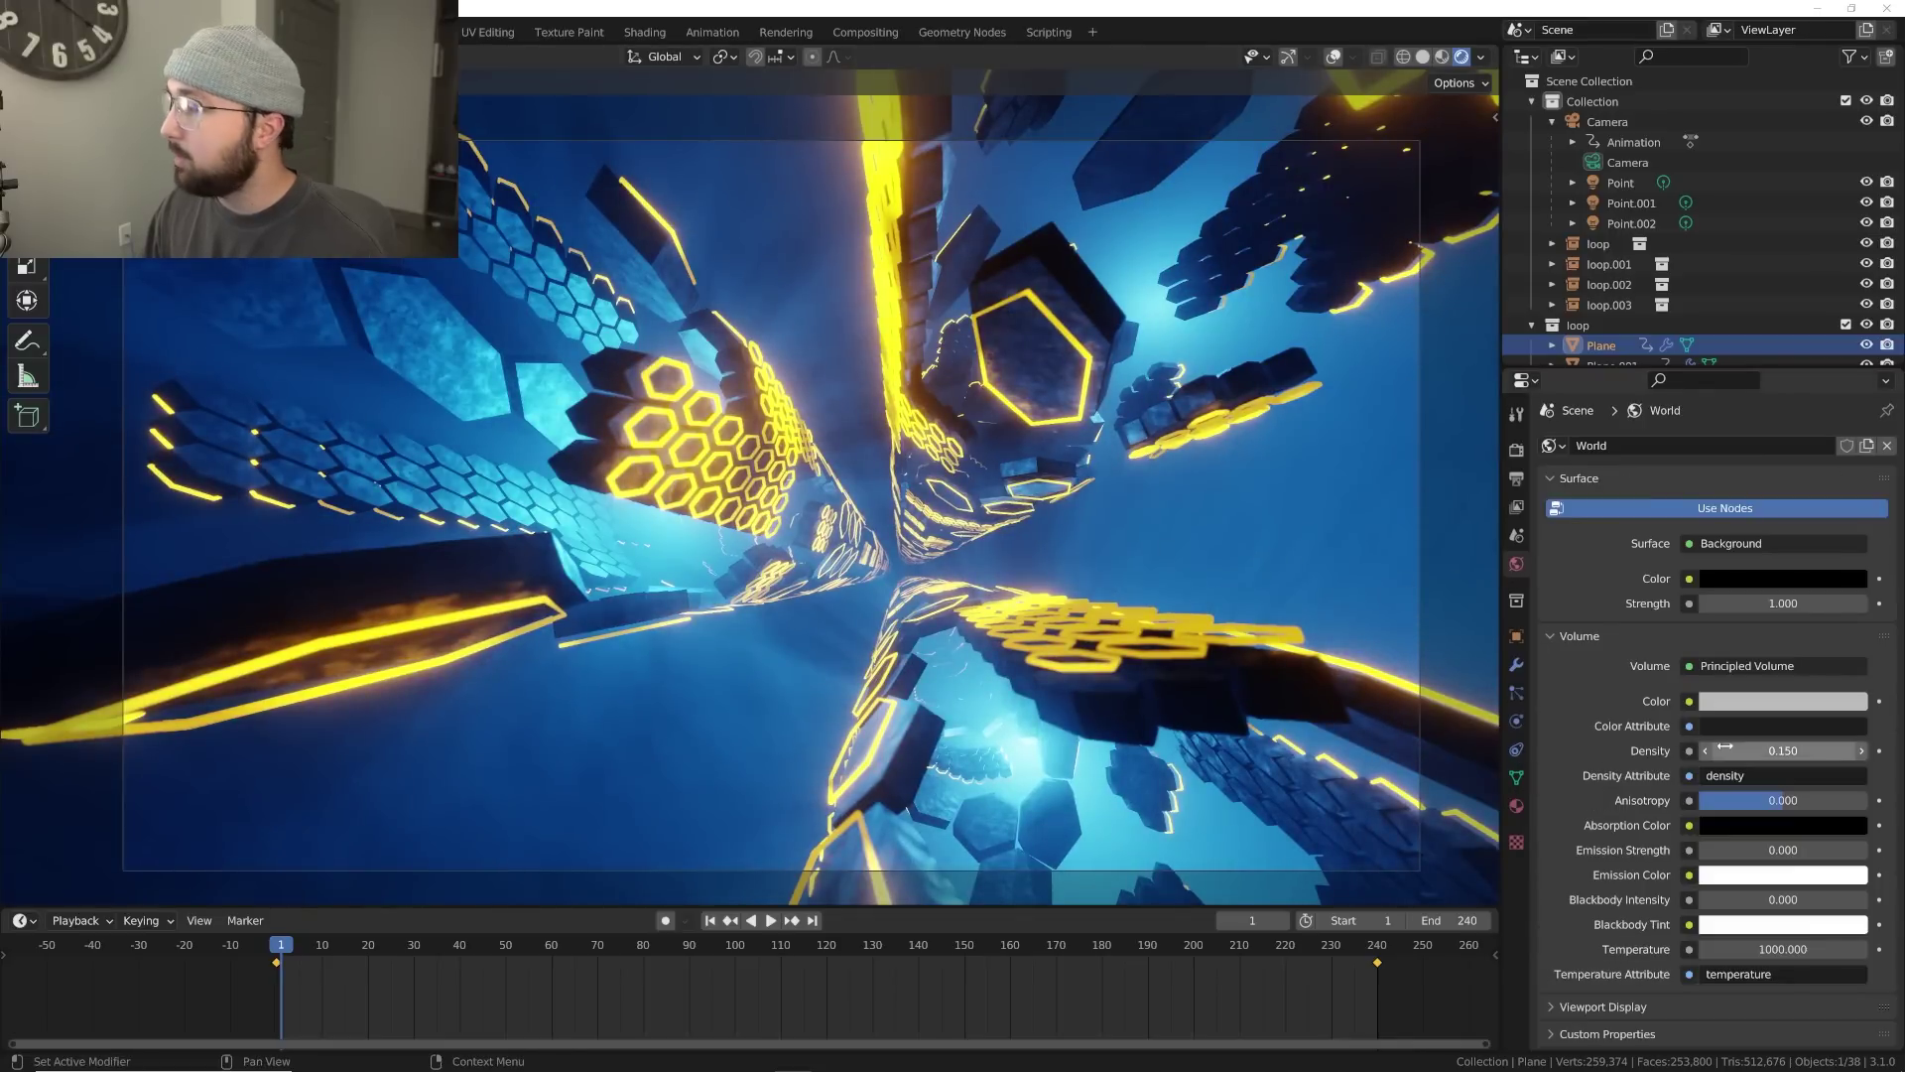
key(BackSpace)
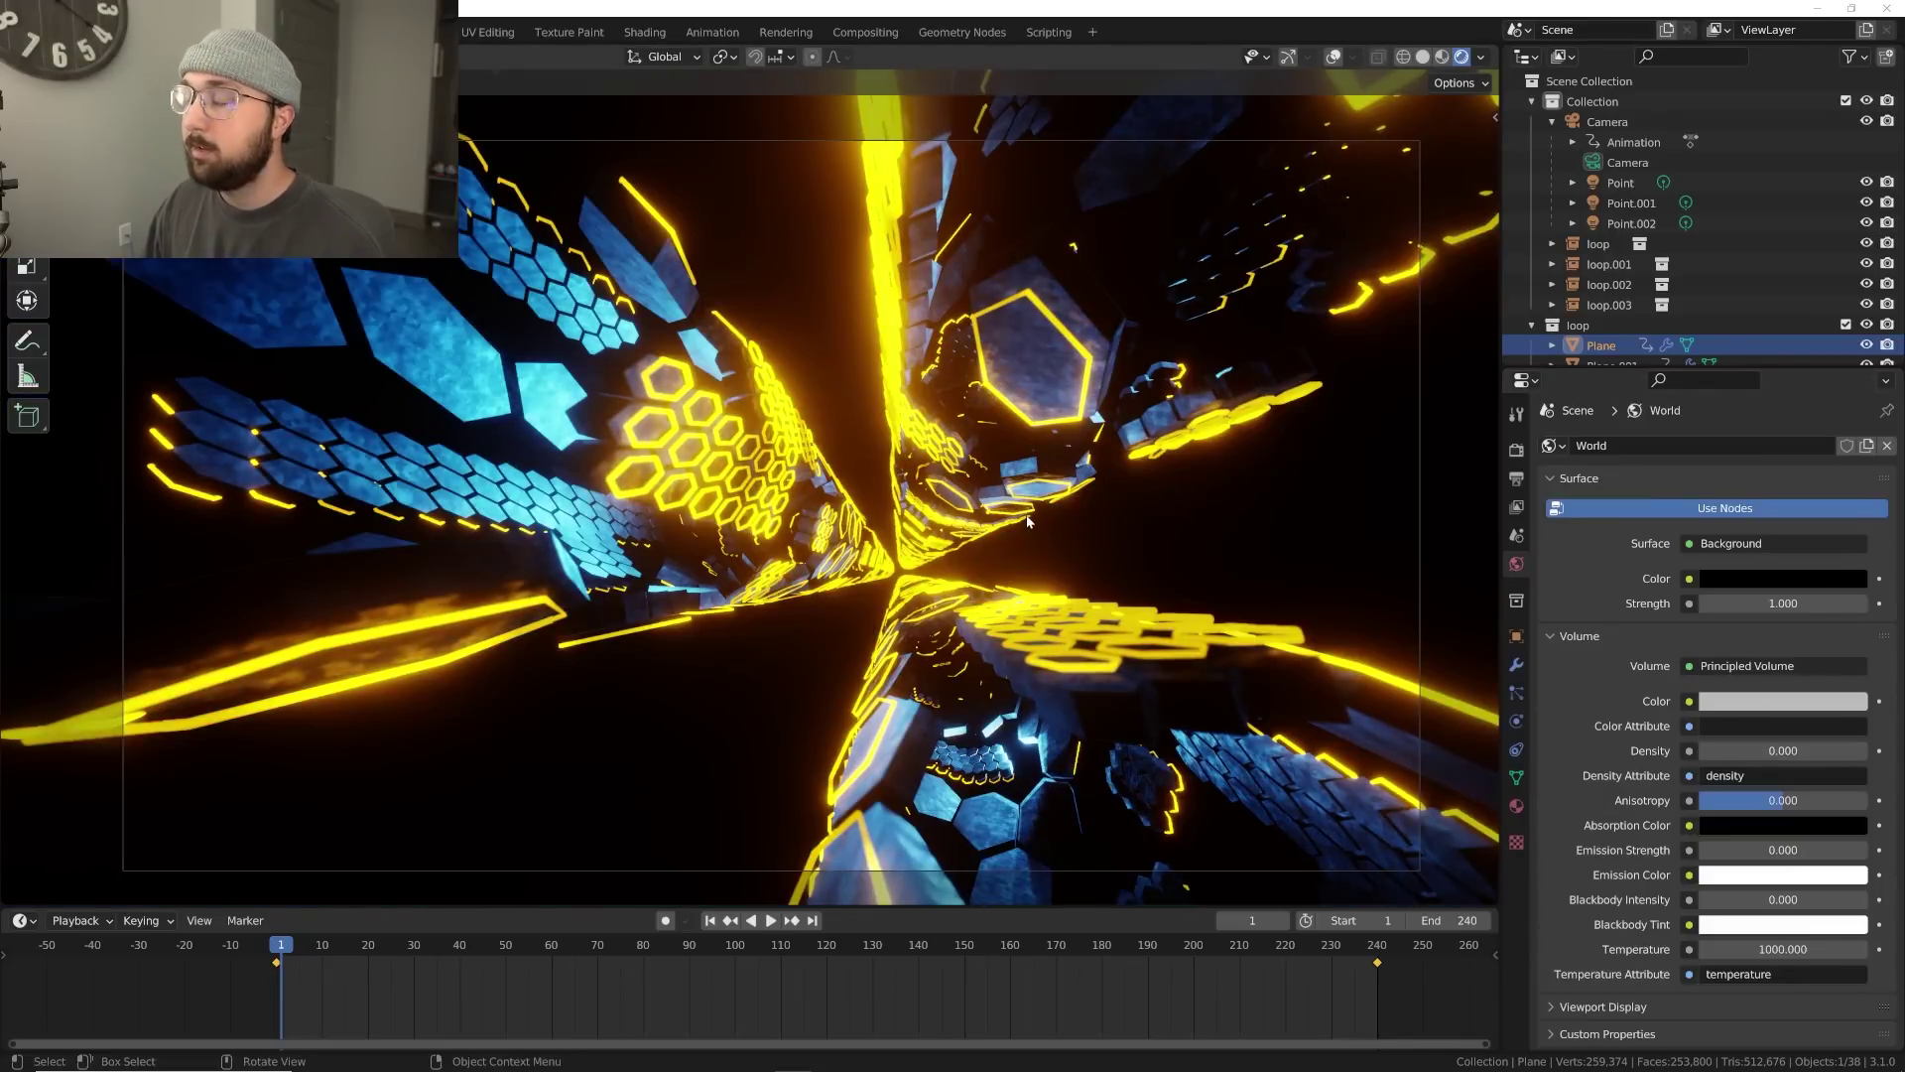
Play a few frames of the tunnel animation, then jump back to the first frame
key(space)
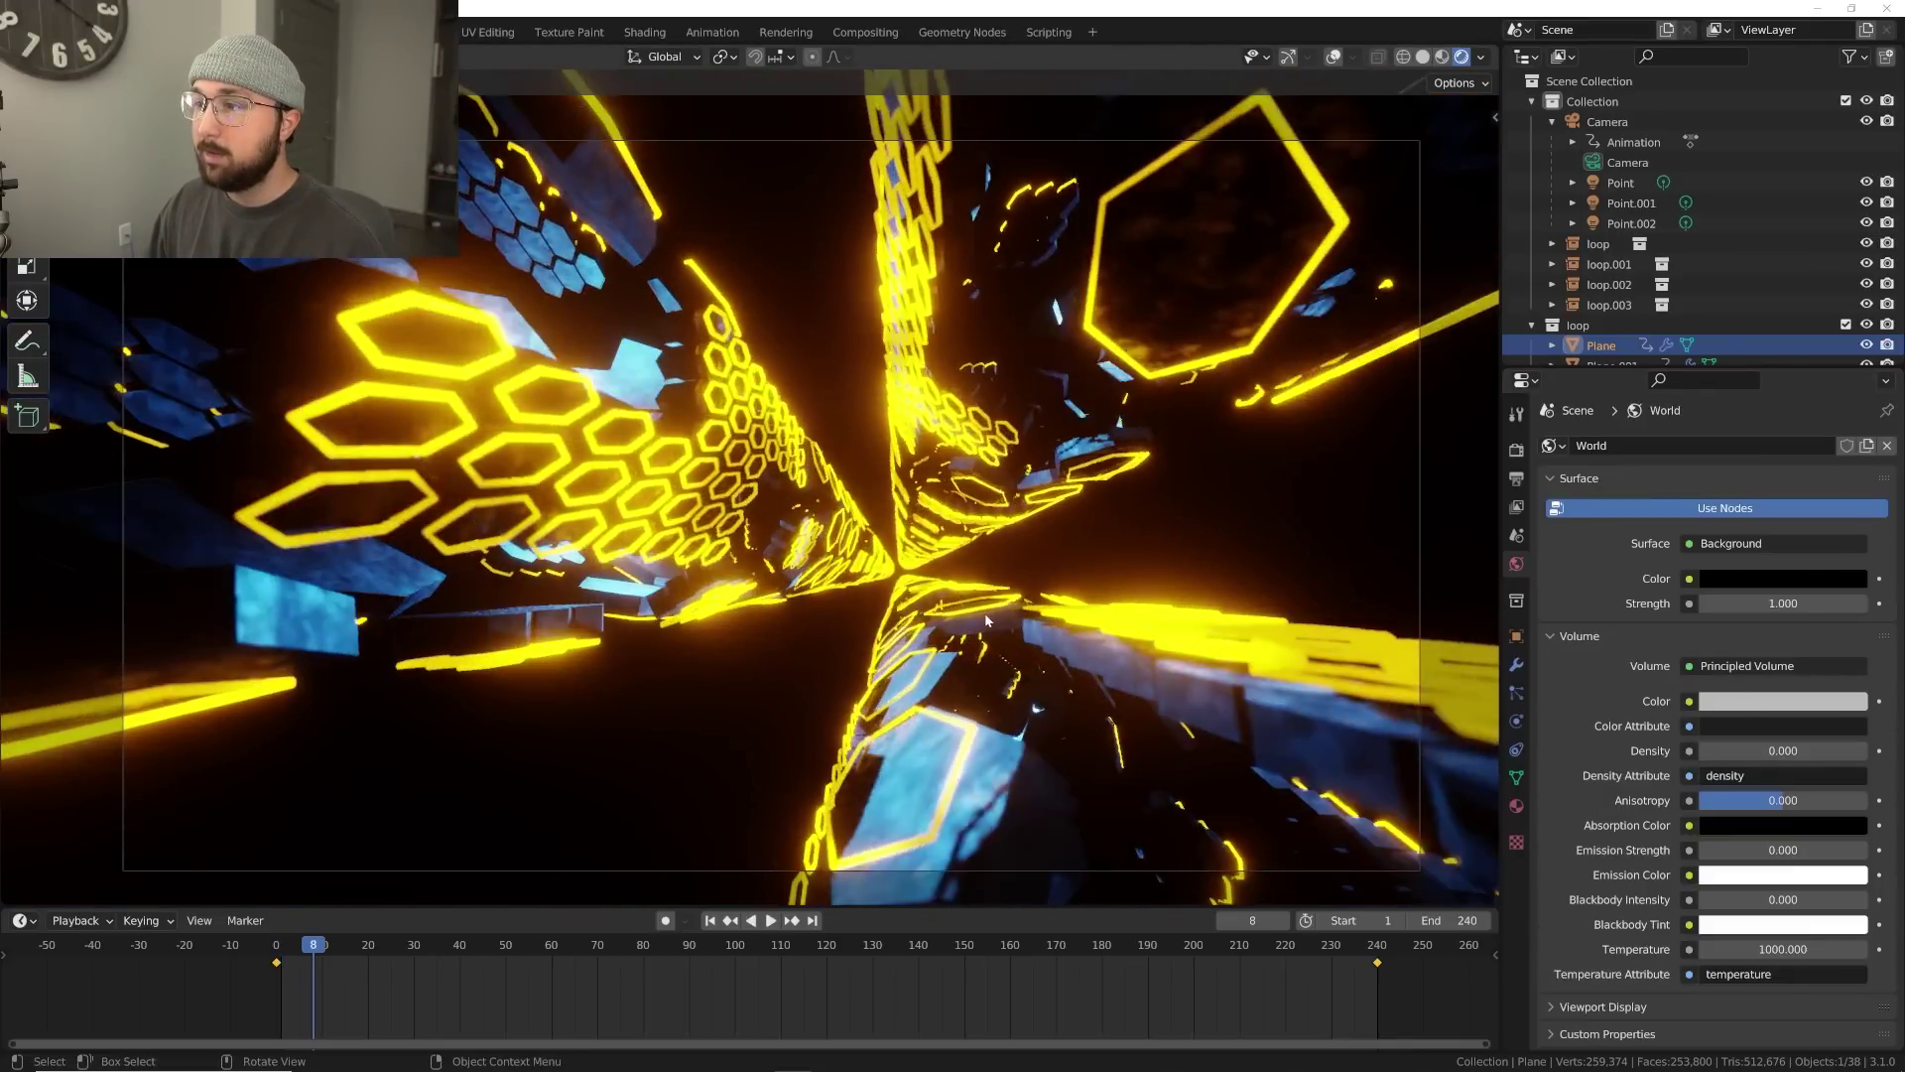
key(space)
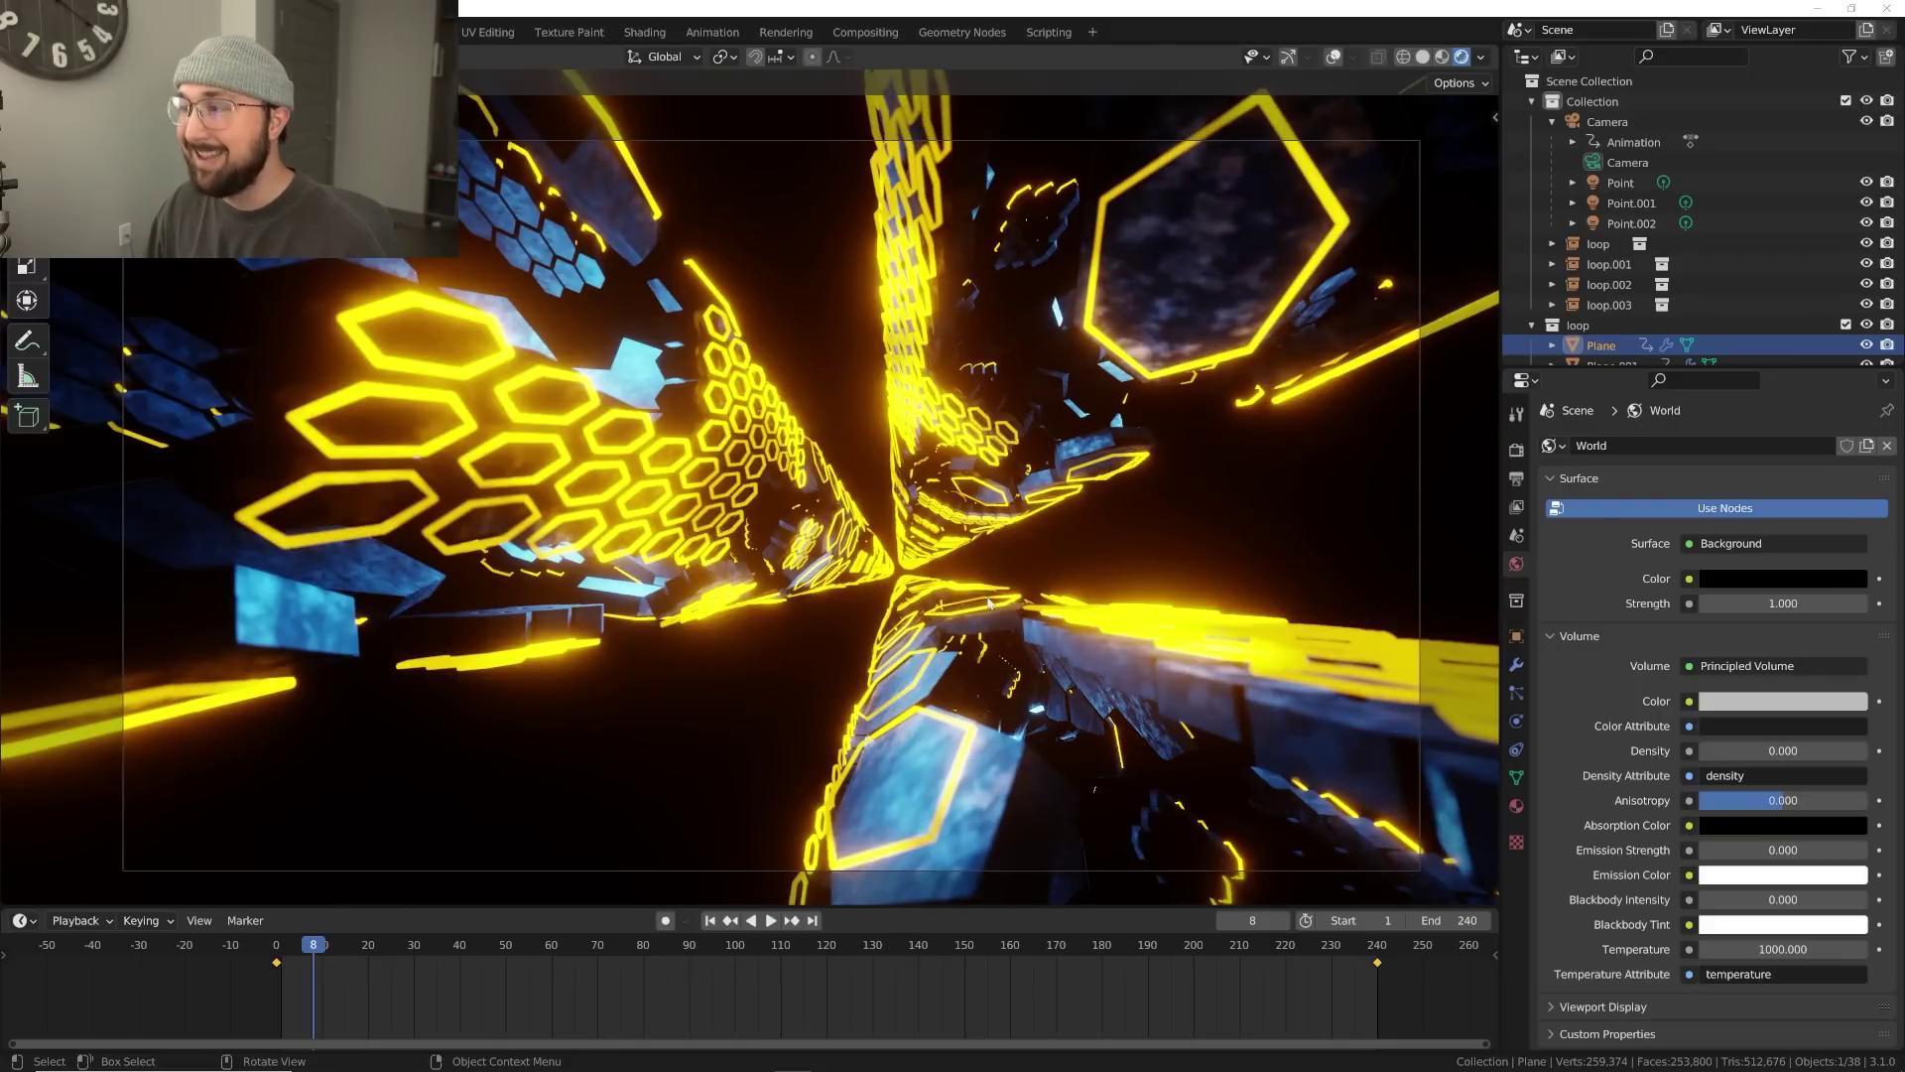
click(711, 921)
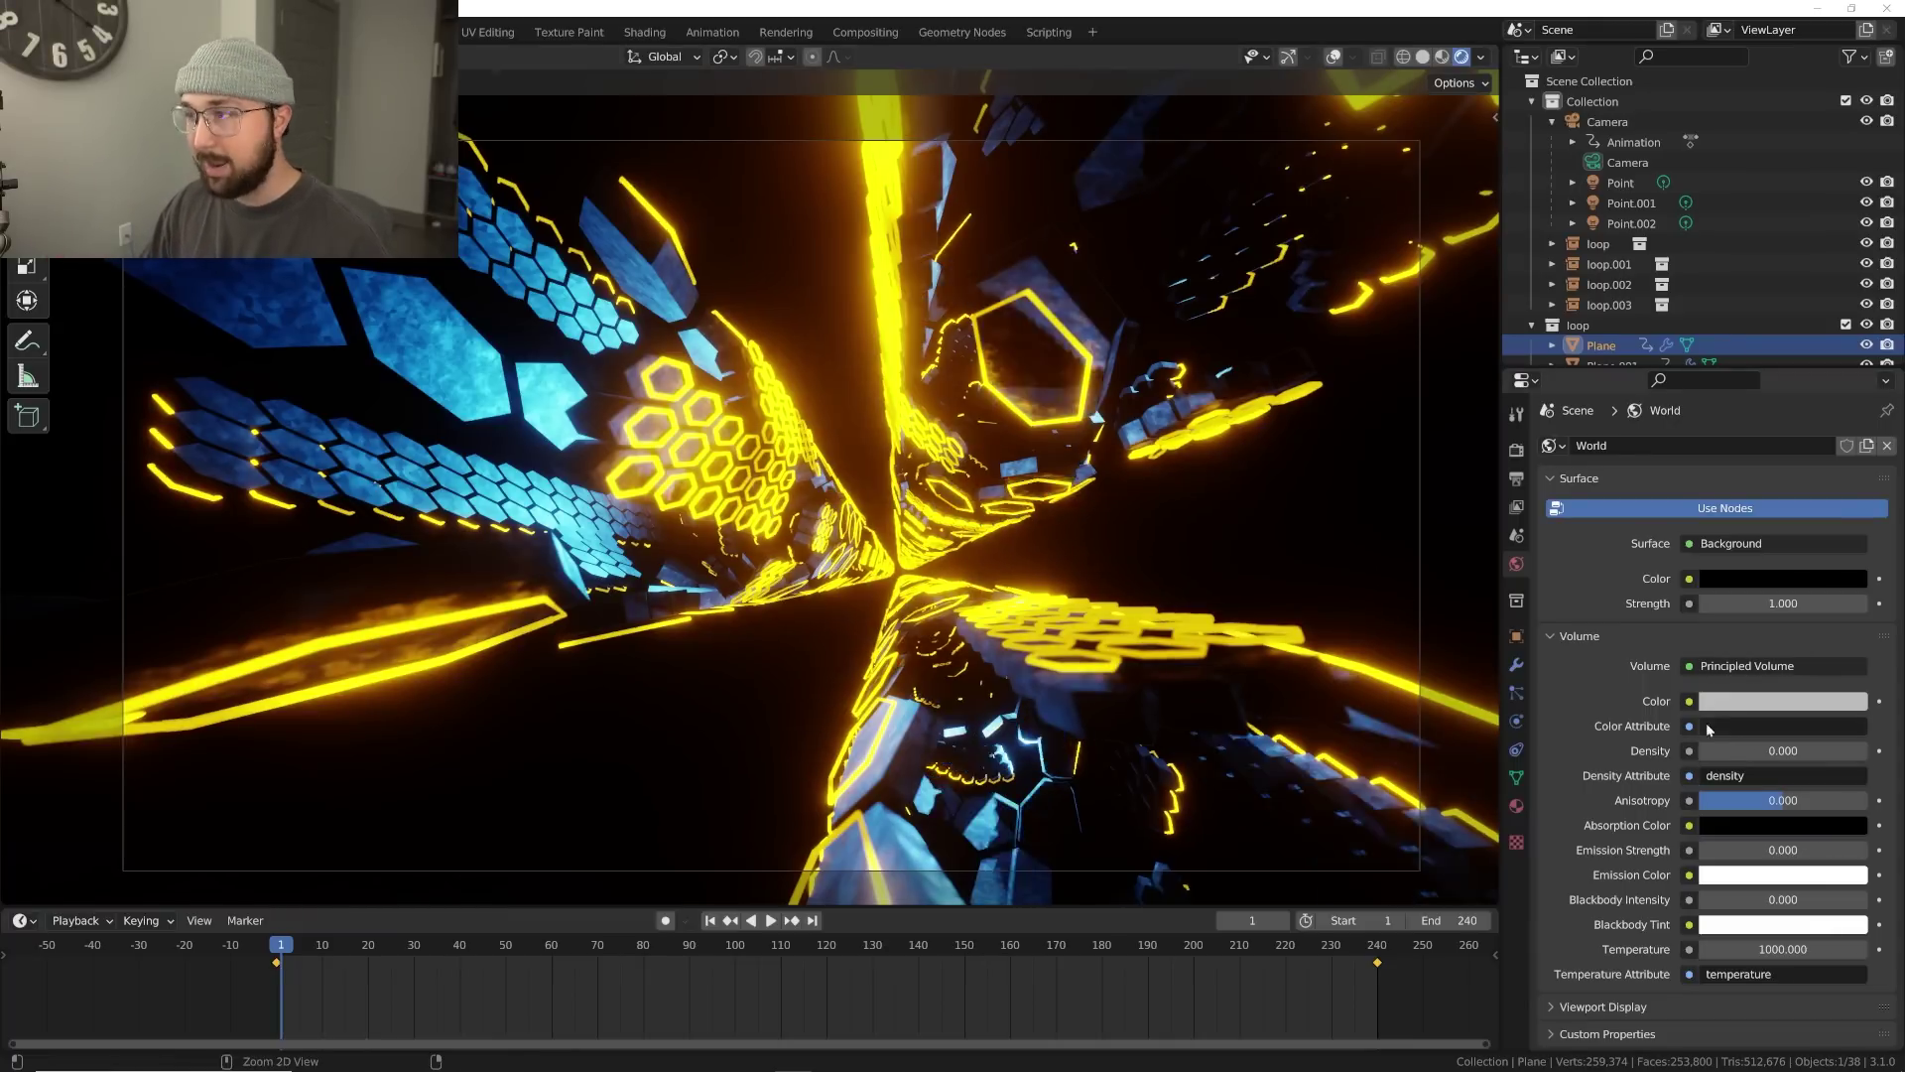
Restore fog density to 0.150, then hide and re-show lights Point, Point.001 and Point.002
key(ctrl+z)
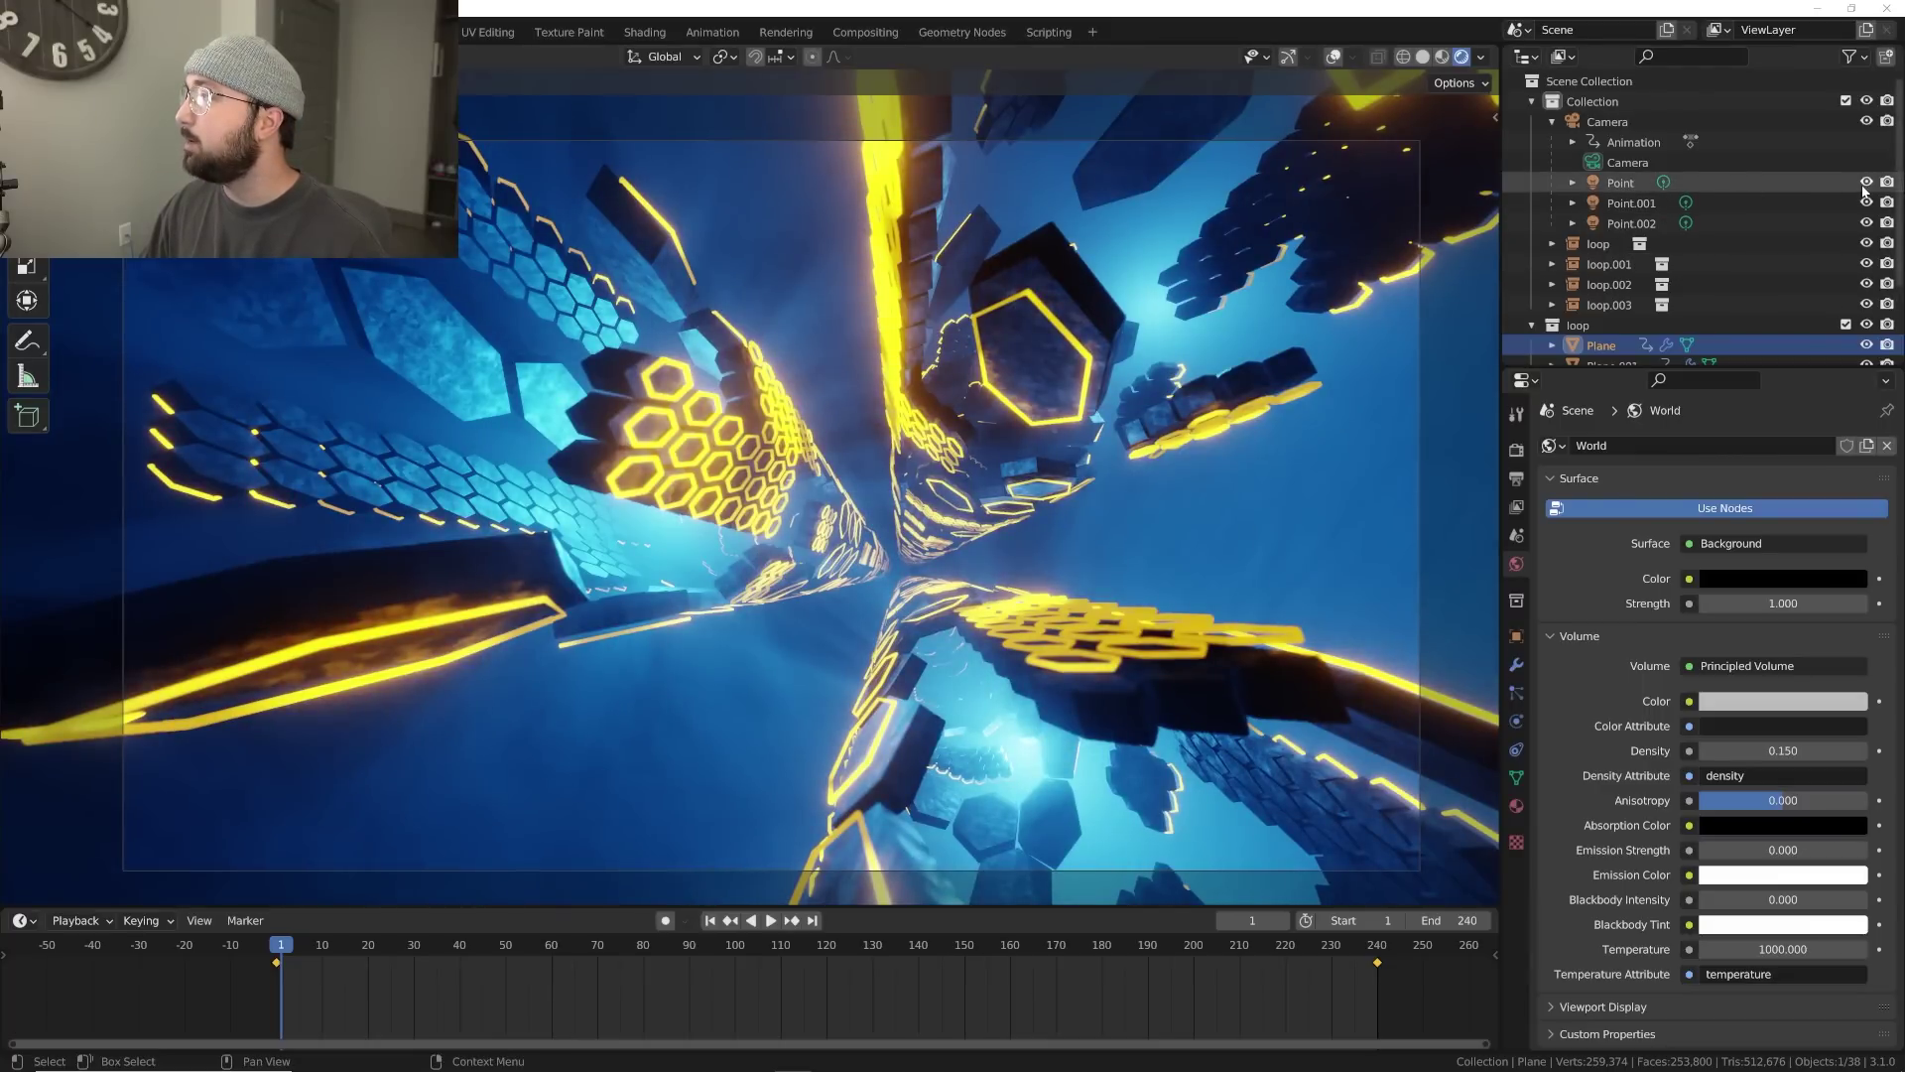
drag(1866, 184, 1868, 236)
click(1866, 223)
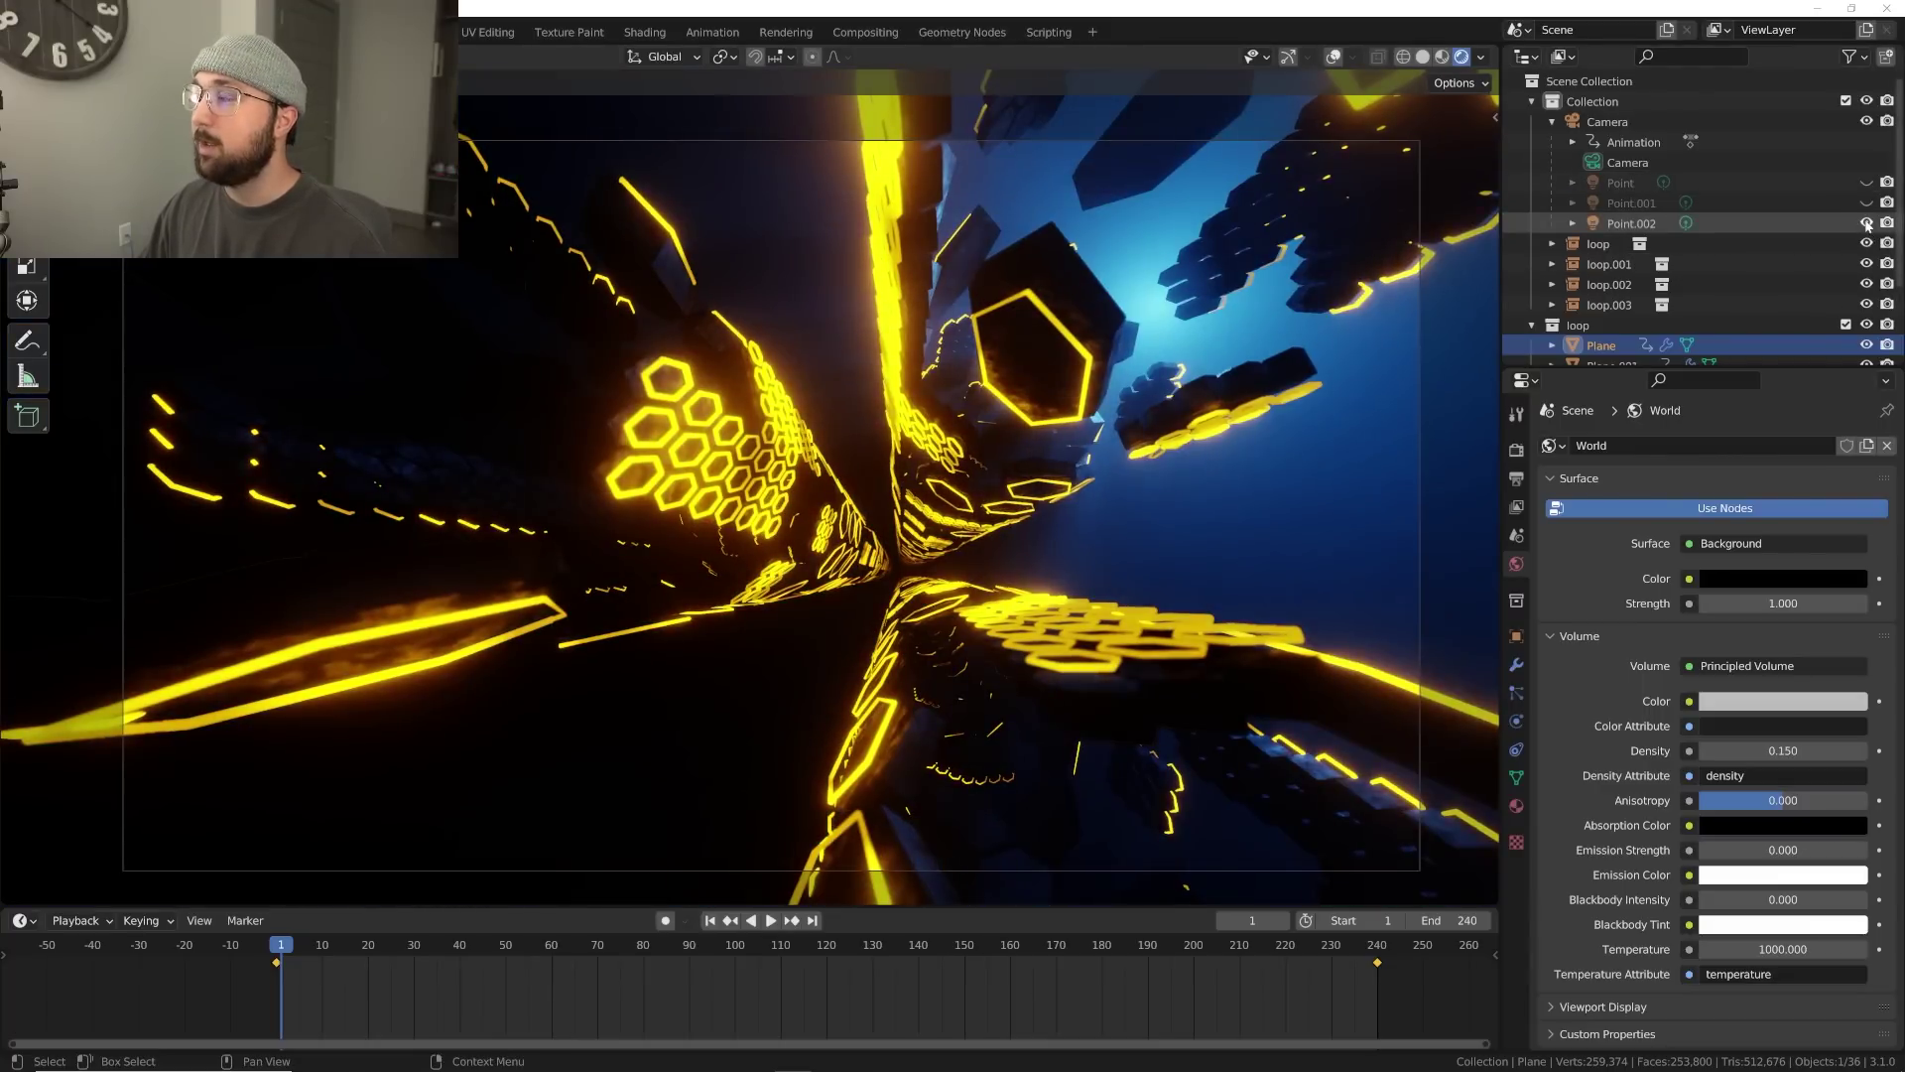
click(1866, 203)
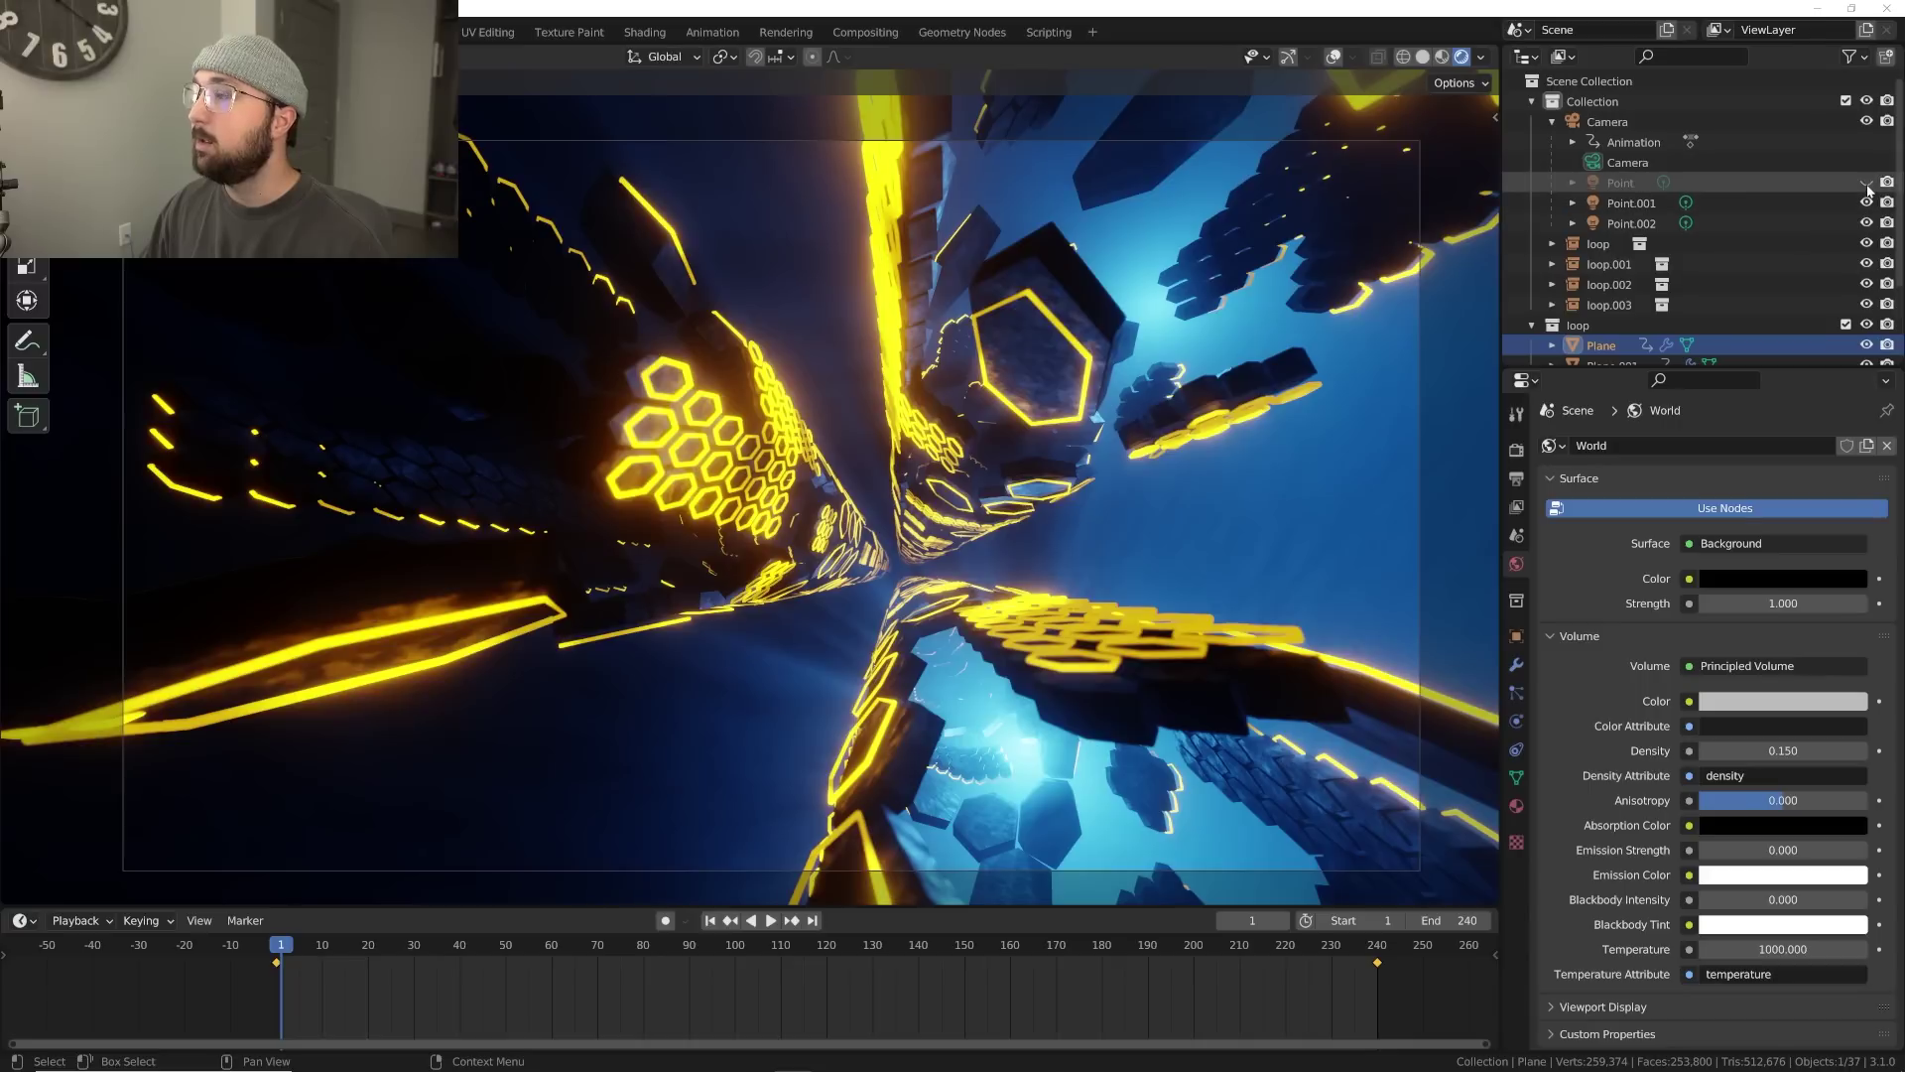
click(1866, 184)
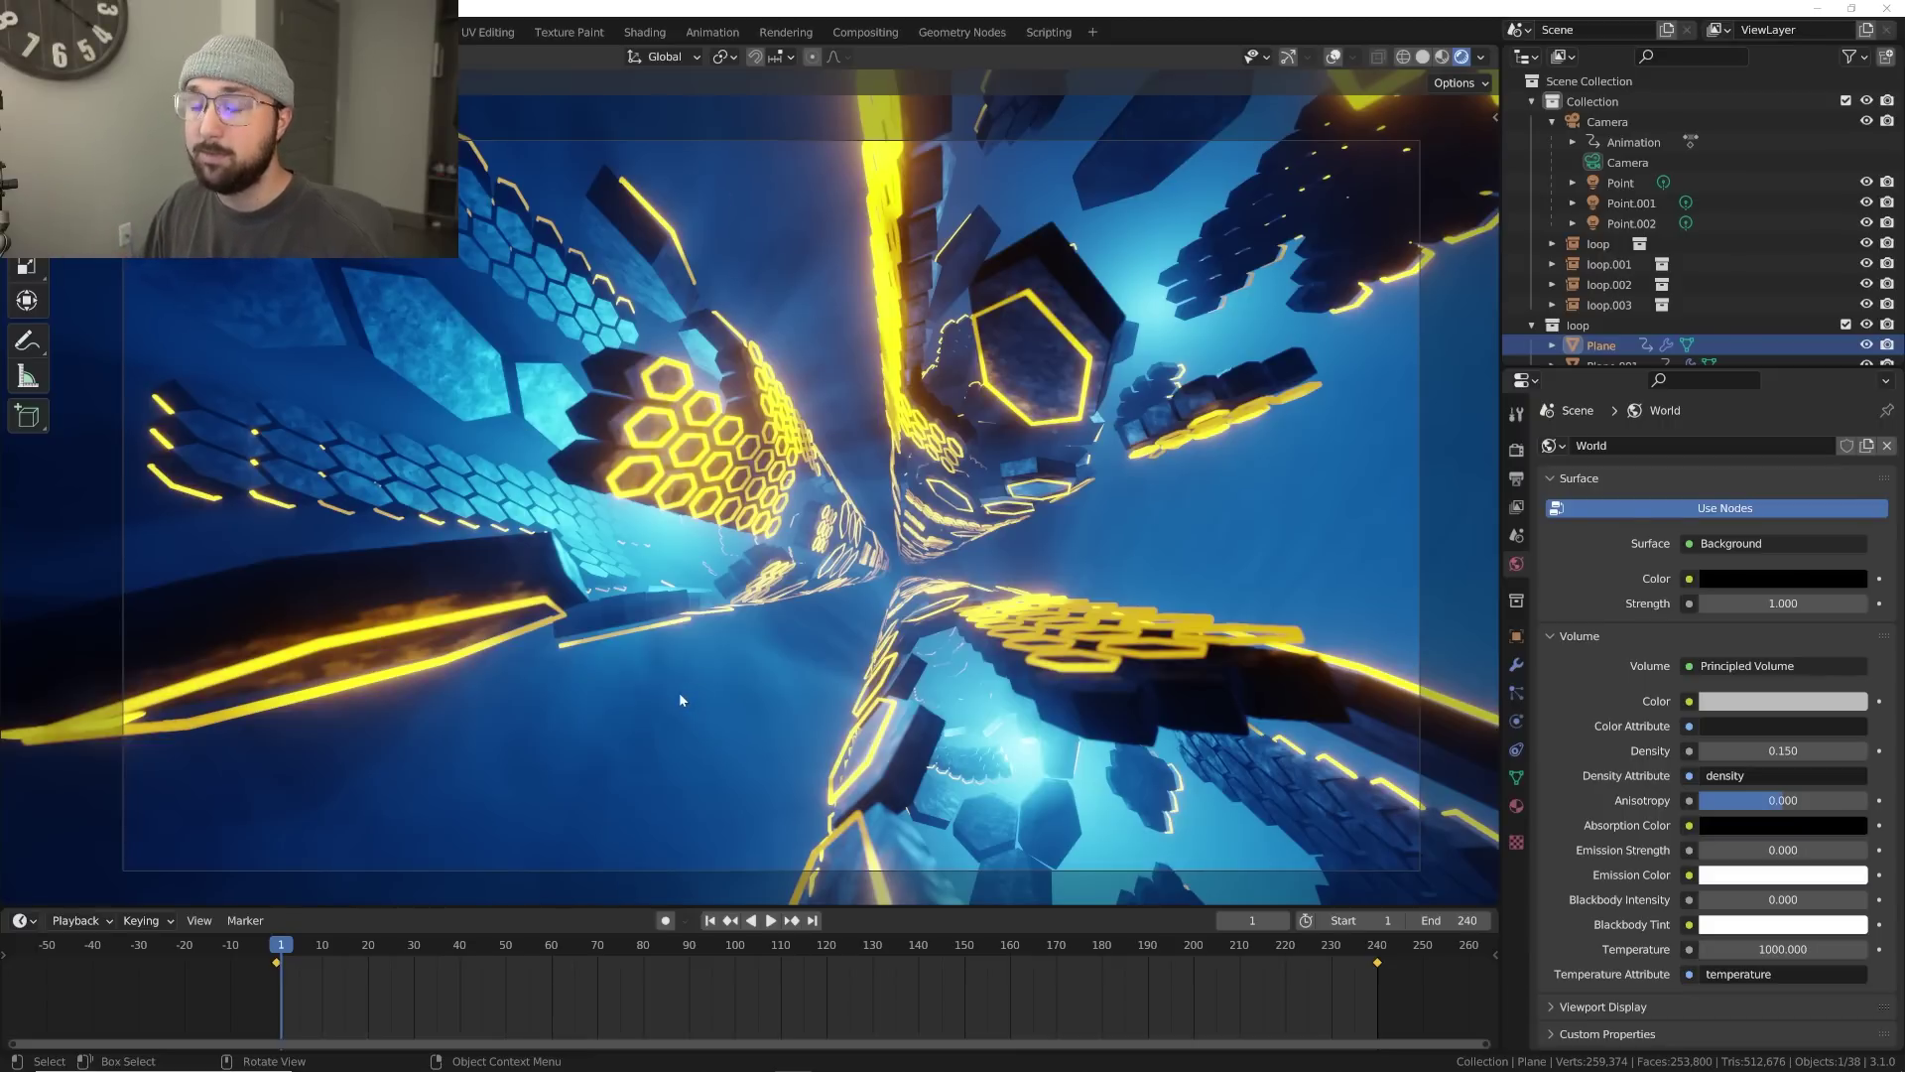
key(ctrl+o)
Open the Plank Waves .blend file and switch the viewport to Rendered shading
double_click(723, 383)
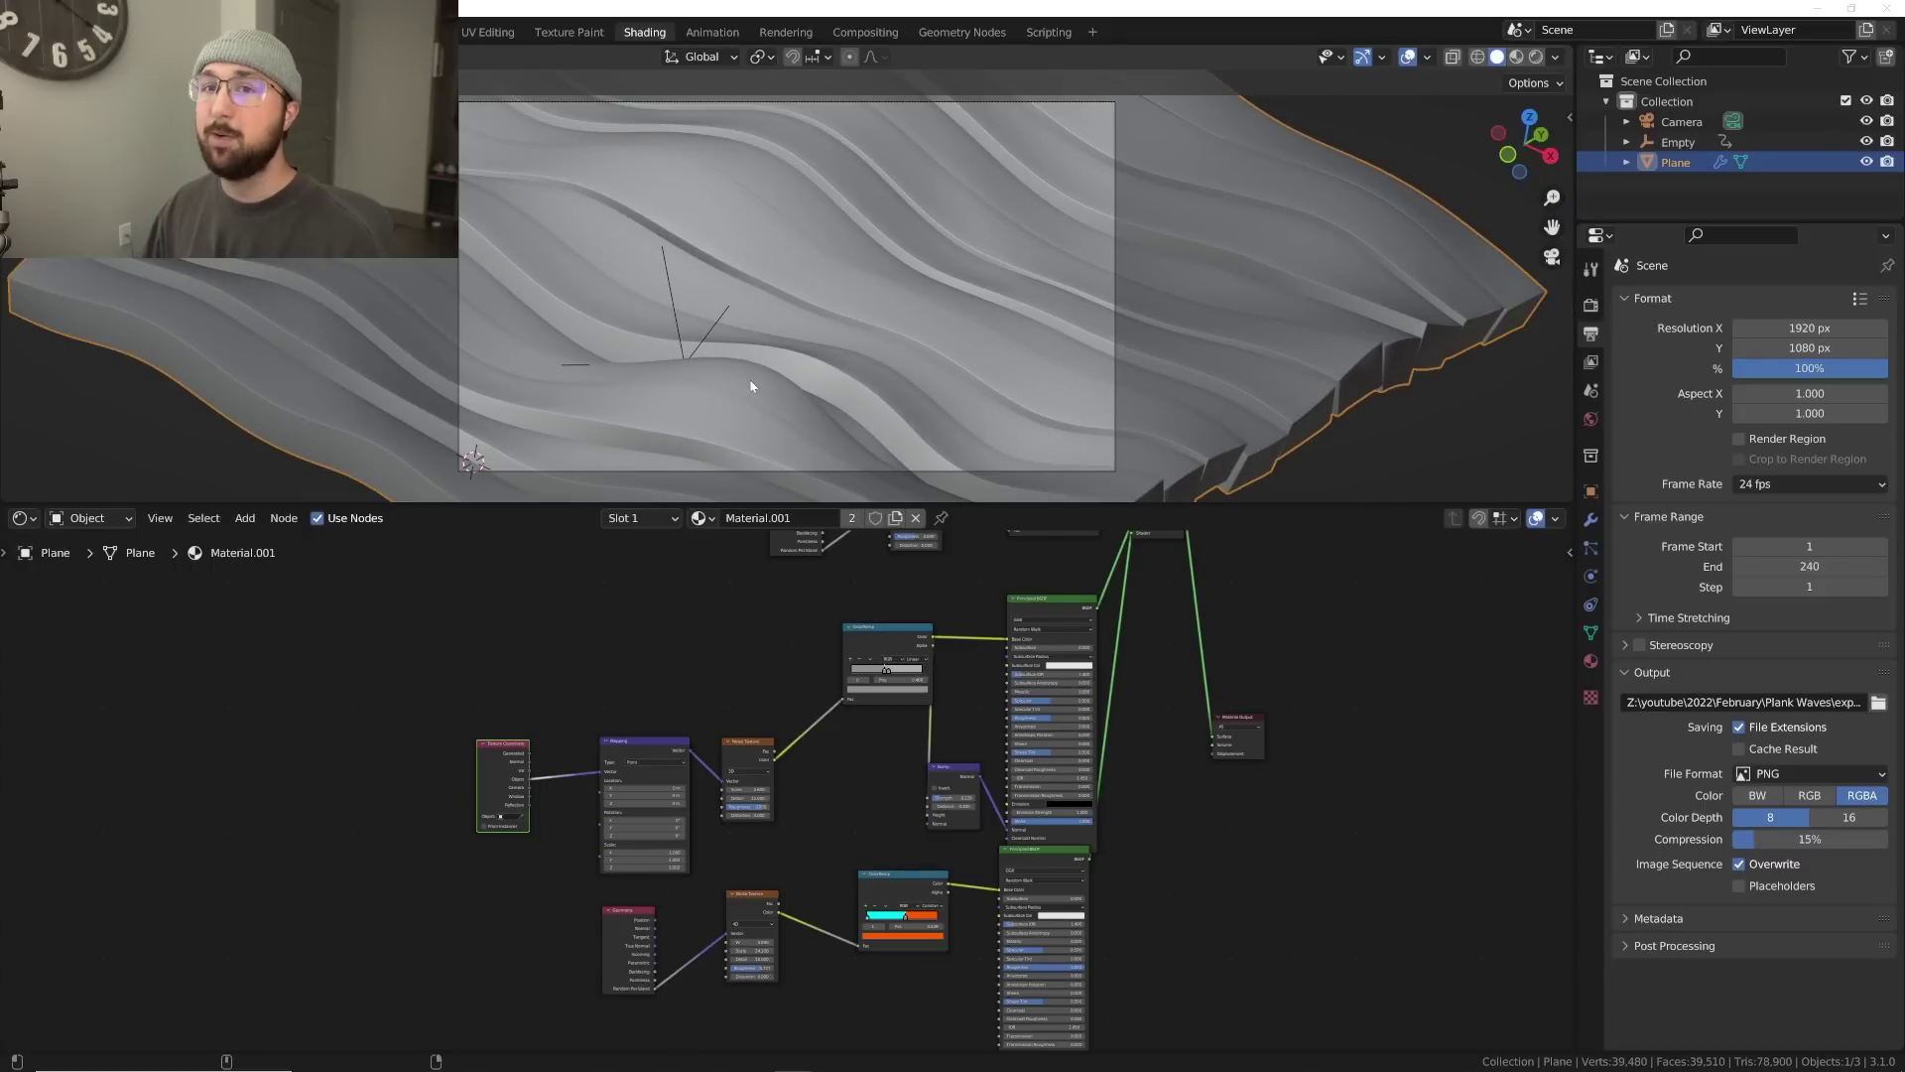
click(1536, 56)
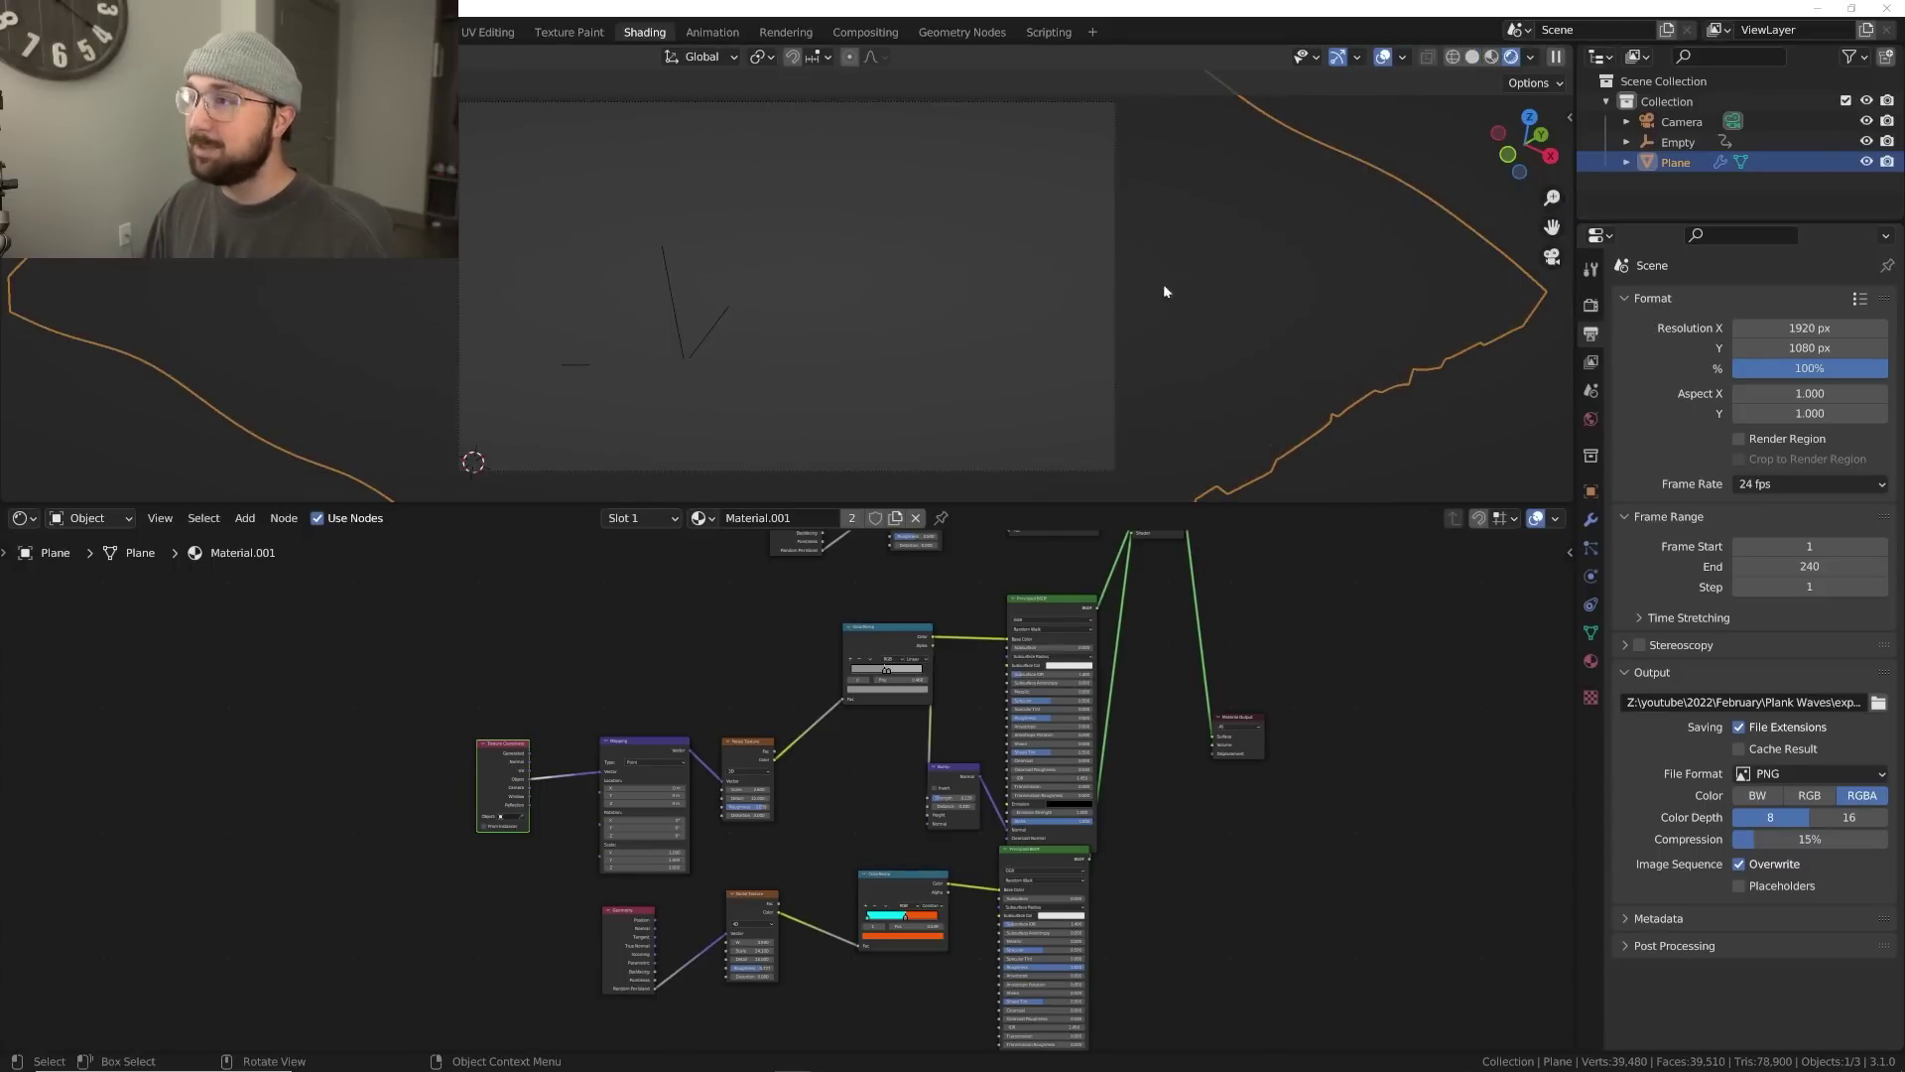